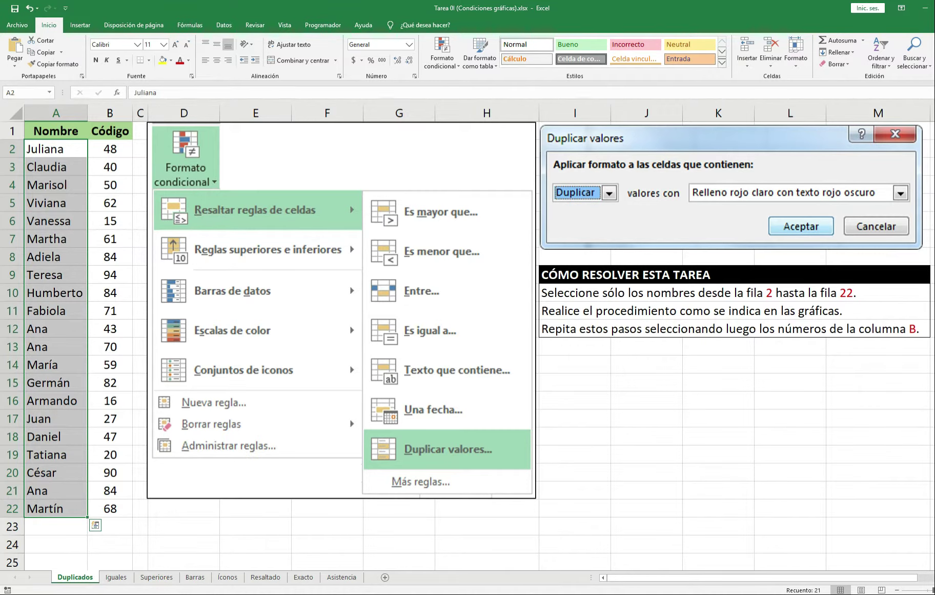
- Highlight duplicate names in A2:A22 with the format "Relleno rojo claro con texto rojo oscuro"
mouse_move(301, 218)
mouse_down()
mouse_move(297, 233)
mouse_move(332, 226)
mouse_move(301, 214)
mouse_up()
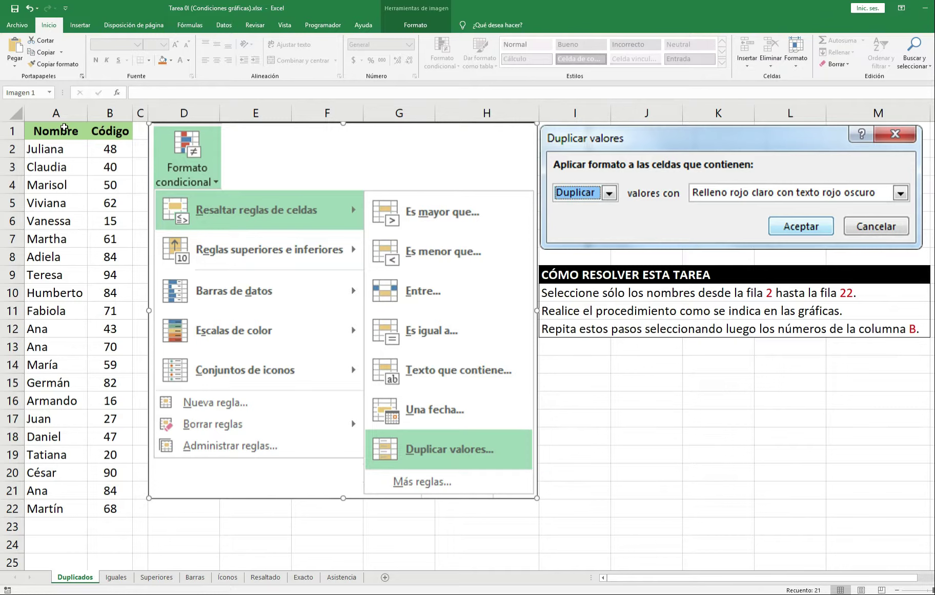
click(58, 149)
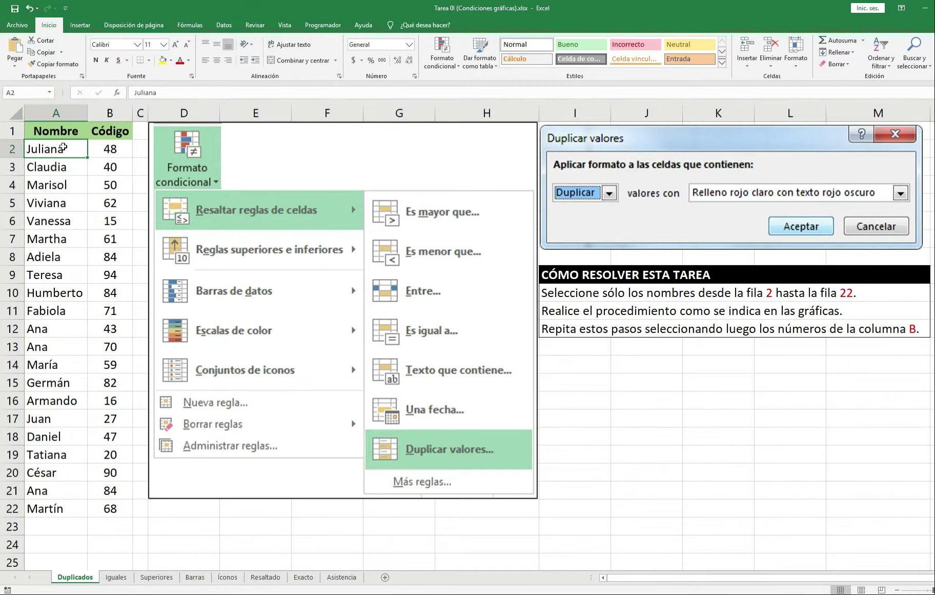
key(ctrl+shift+Down)
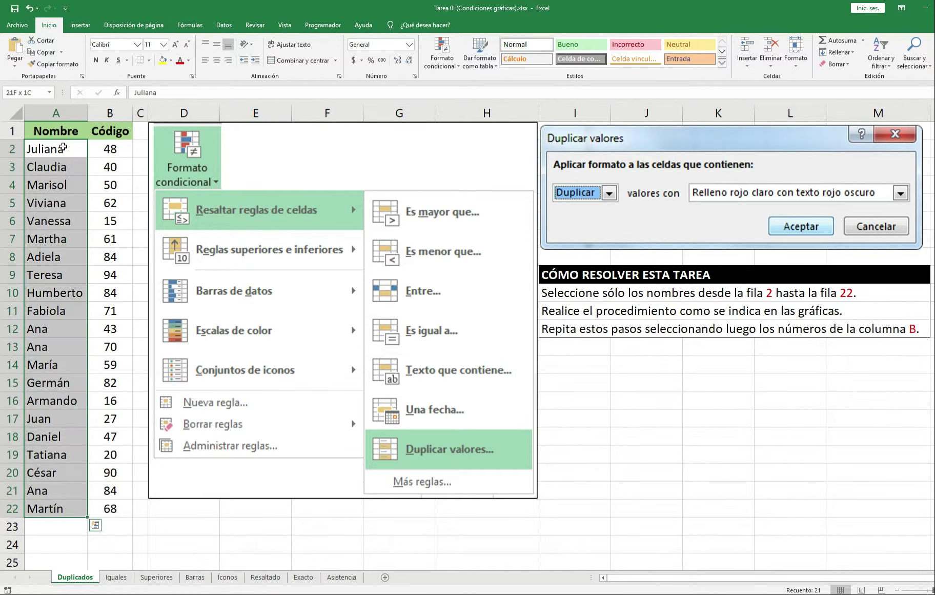
click(454, 65)
mouse_move(456, 84)
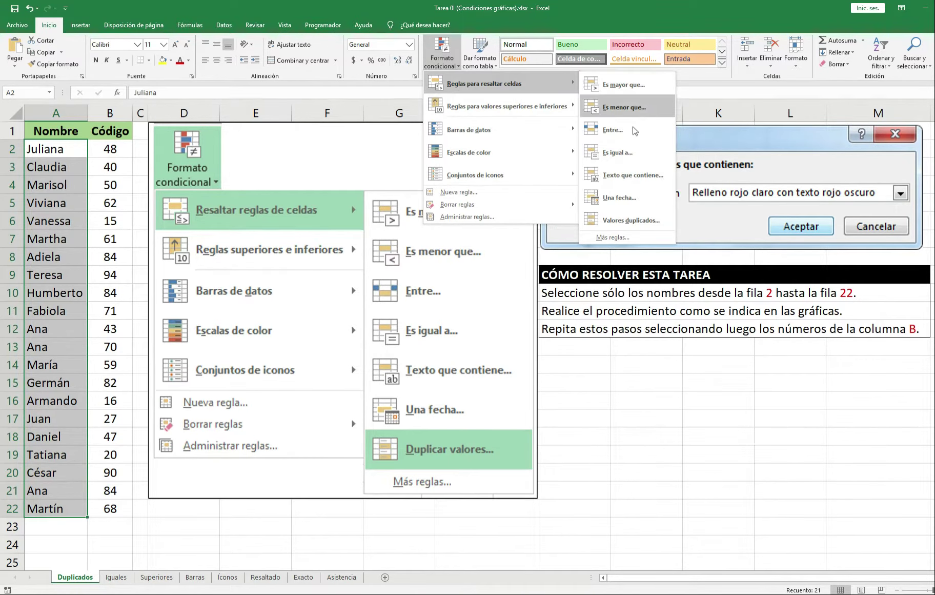
click(637, 220)
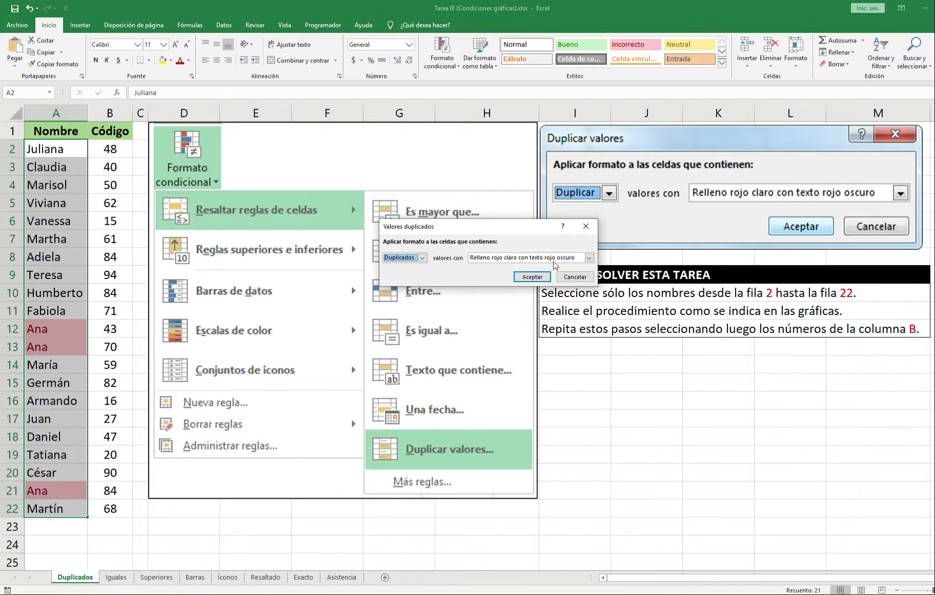
mouse_move(508, 227)
mouse_down()
mouse_move(501, 207)
mouse_move(506, 218)
mouse_up()
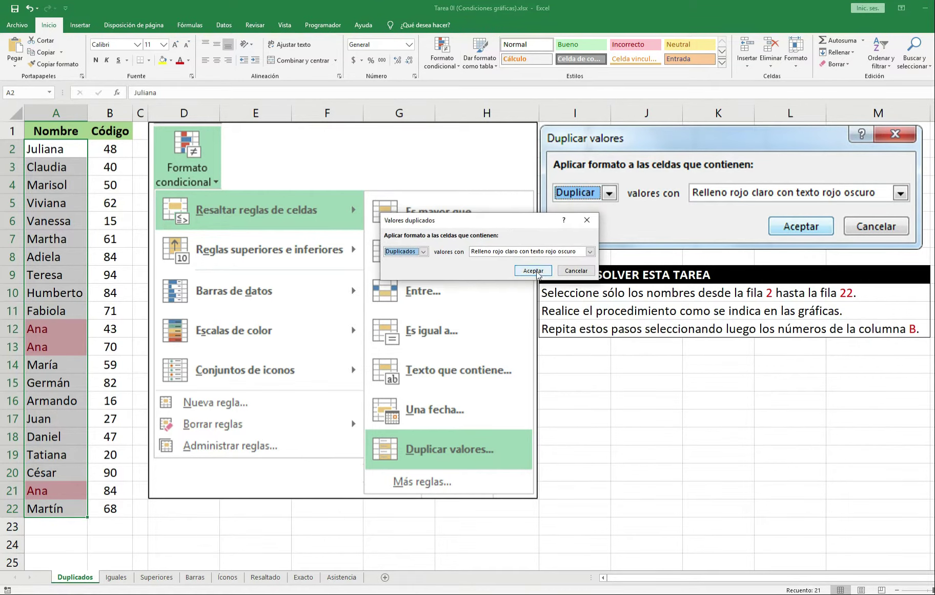
click(537, 269)
click(569, 360)
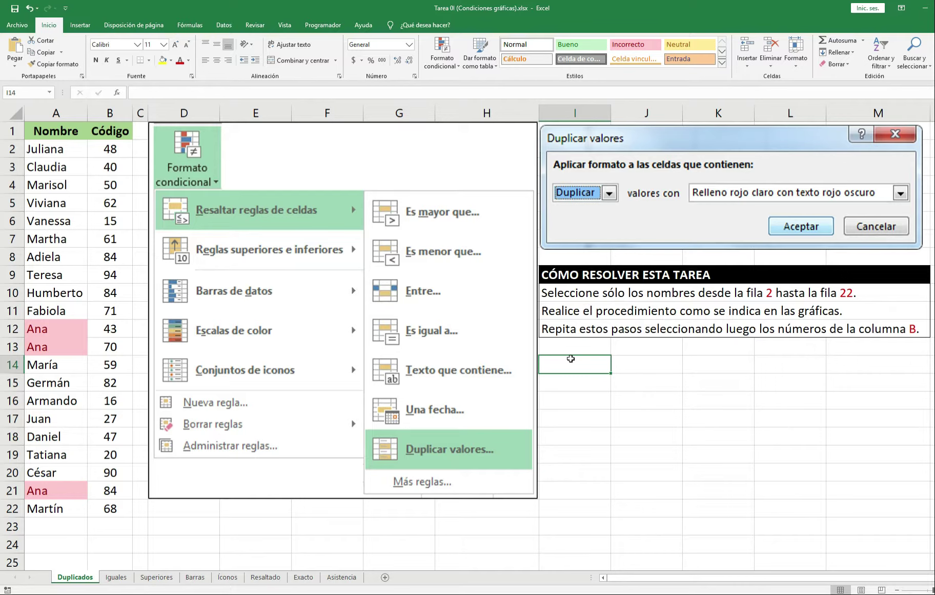
- Replace the name in cell A4 with the same name that is listed in A17
key(ctrl+Home)
key(Down)
key(Down)
key(Down)
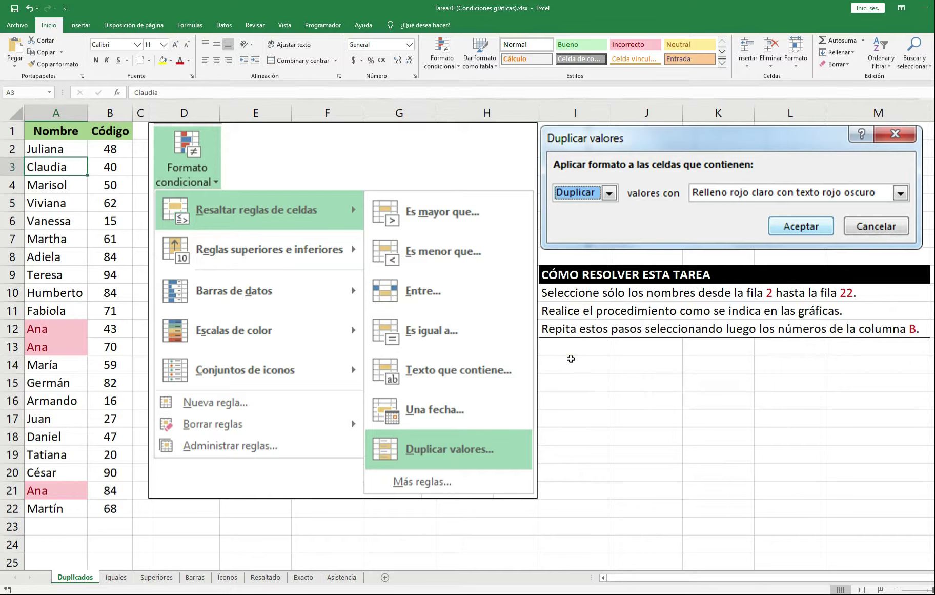
text(Juan)
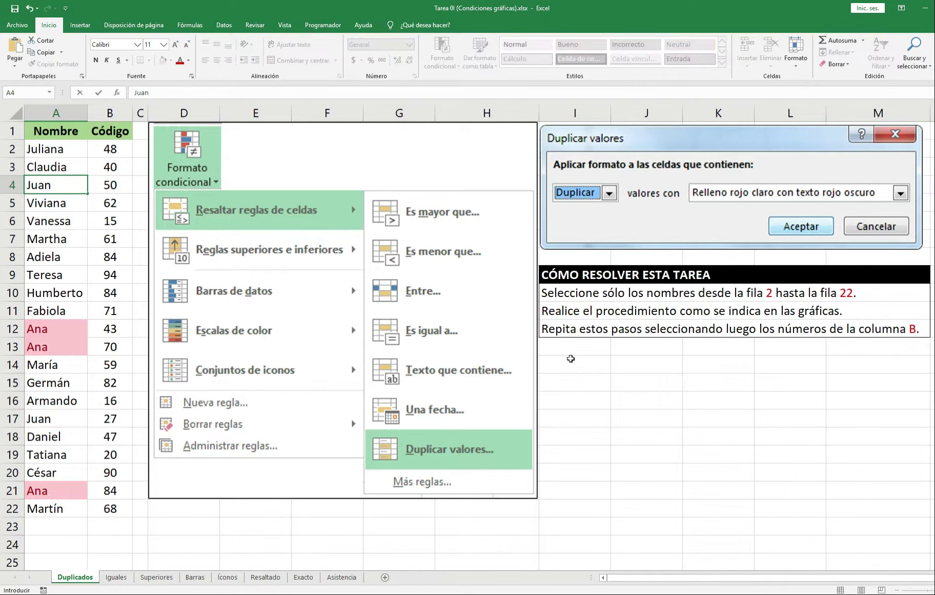
key(Return)
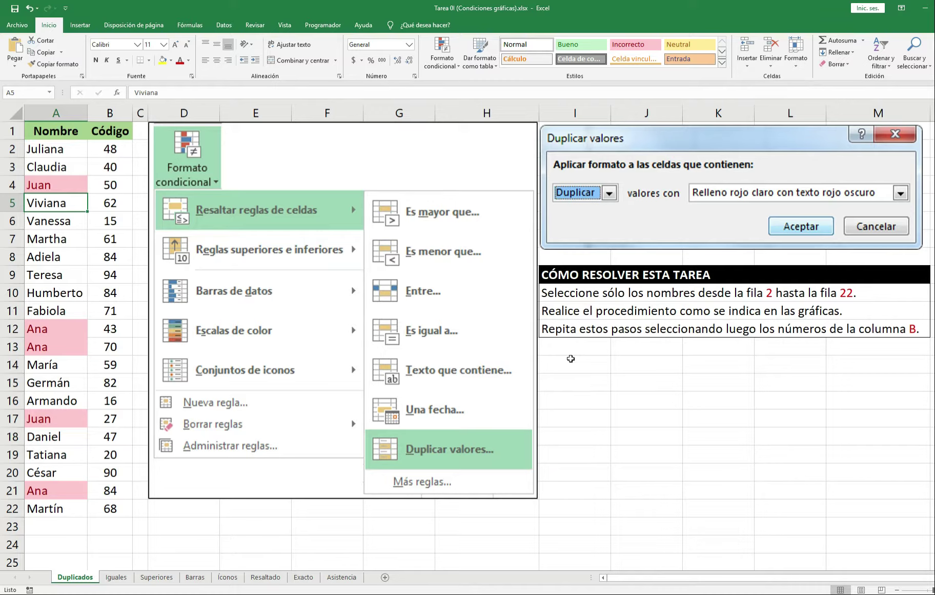
- Highlight duplicate codes in B2:B22 with the format "Relleno rojo claro con texto rojo oscuro"
key(Right)
key(Up)
key(Up)
key(Up)
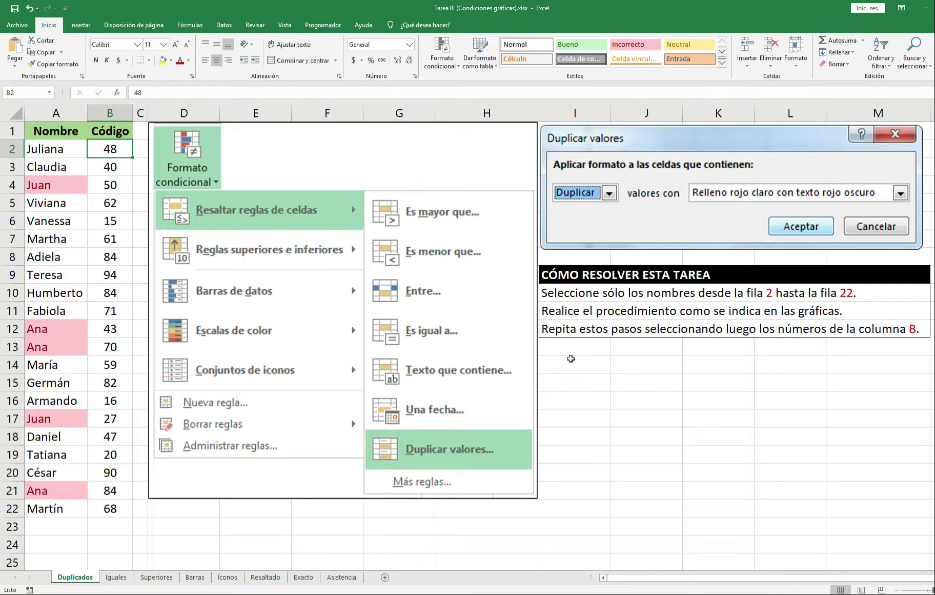
key(ctrl+shift+Down)
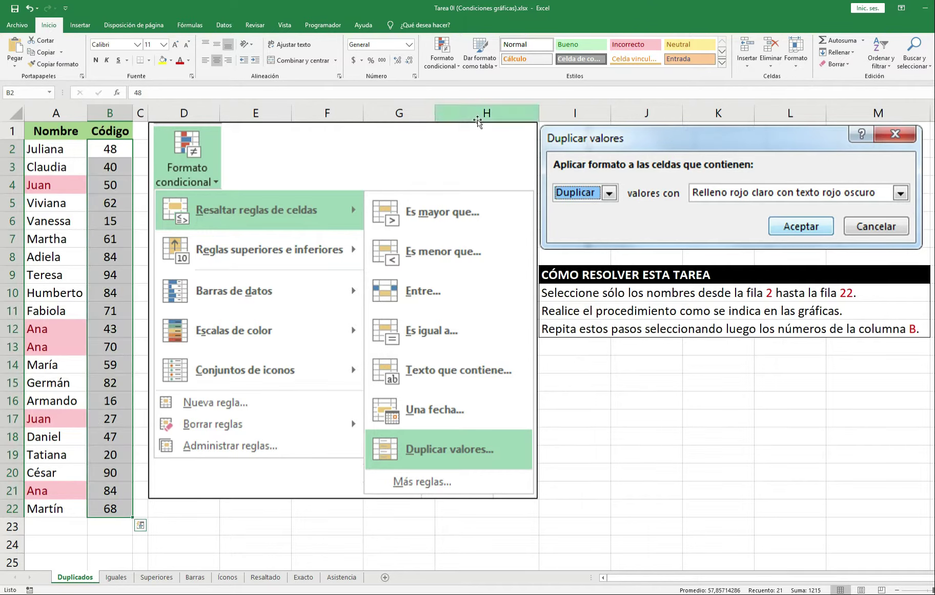
click(442, 54)
mouse_move(476, 90)
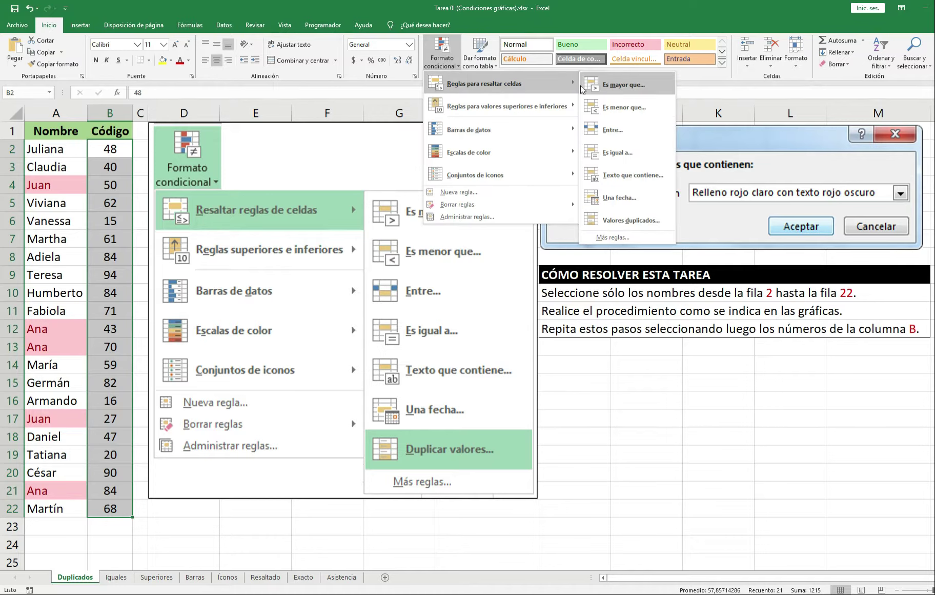
click(626, 219)
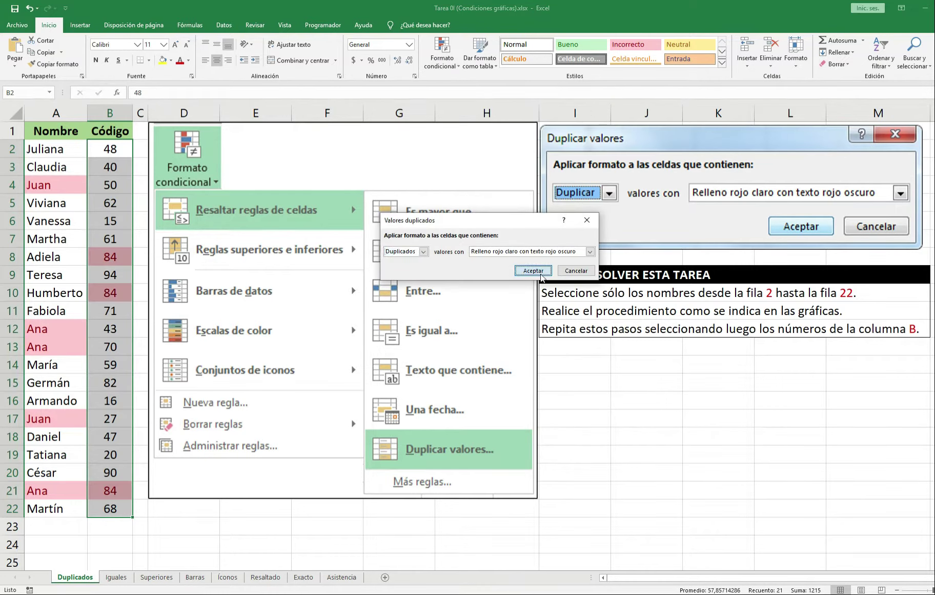
click(543, 272)
click(583, 351)
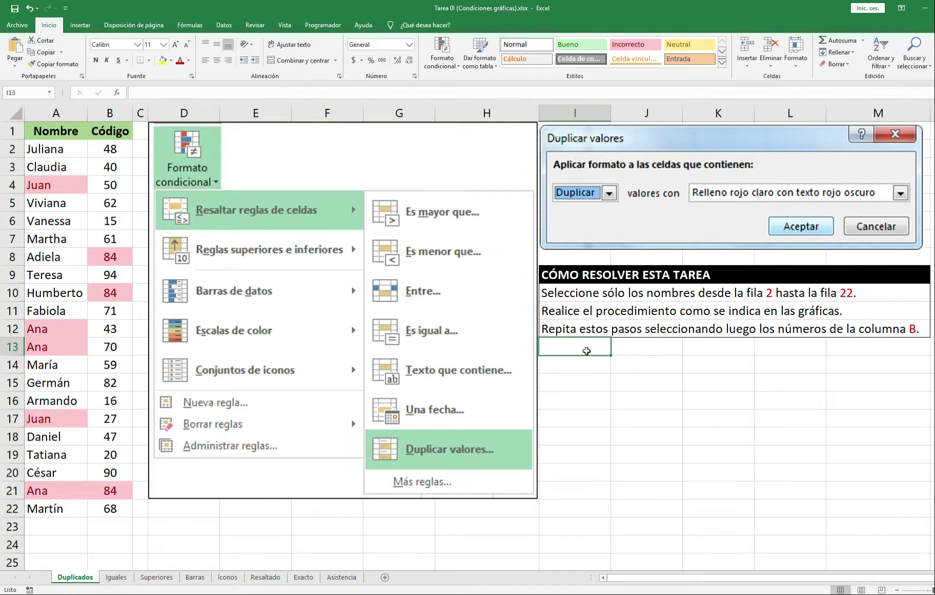
- Set the code in cell B15 to 50
key(ctrl+Home)
key(Down)
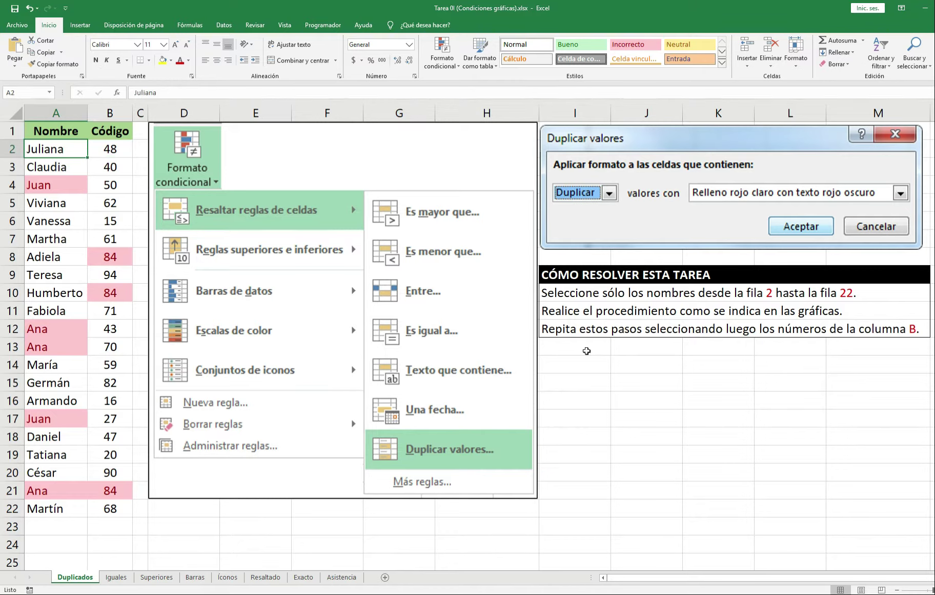
key(Right)
key(Down)
key(Down)
key(Down)
key(Down)
key(Down)
key(Down)
key(Down)
key(Down)
key(Down)
key(Down)
key(Down)
key(Down)
key(Down)
text(50)
key(Return)
key(Up)
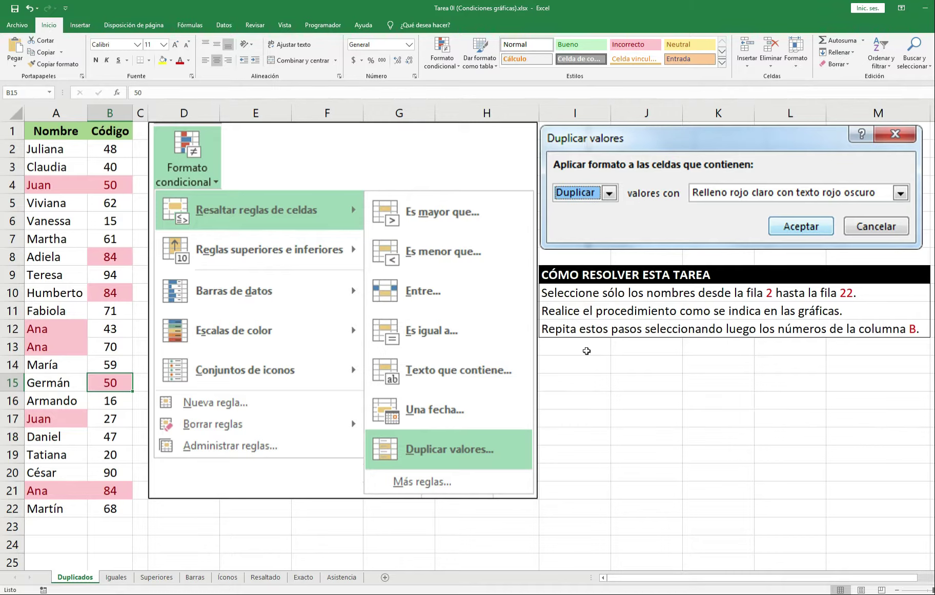
- Clear the conditional formatting rules from the selected codes in B2:B22 and undo that removal
key(ctrl+Up)
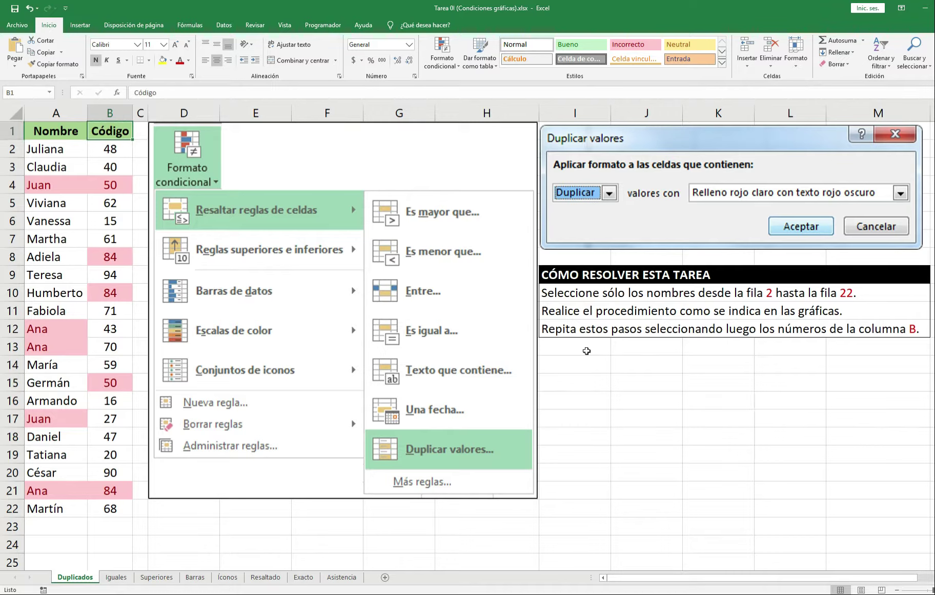
key(Down)
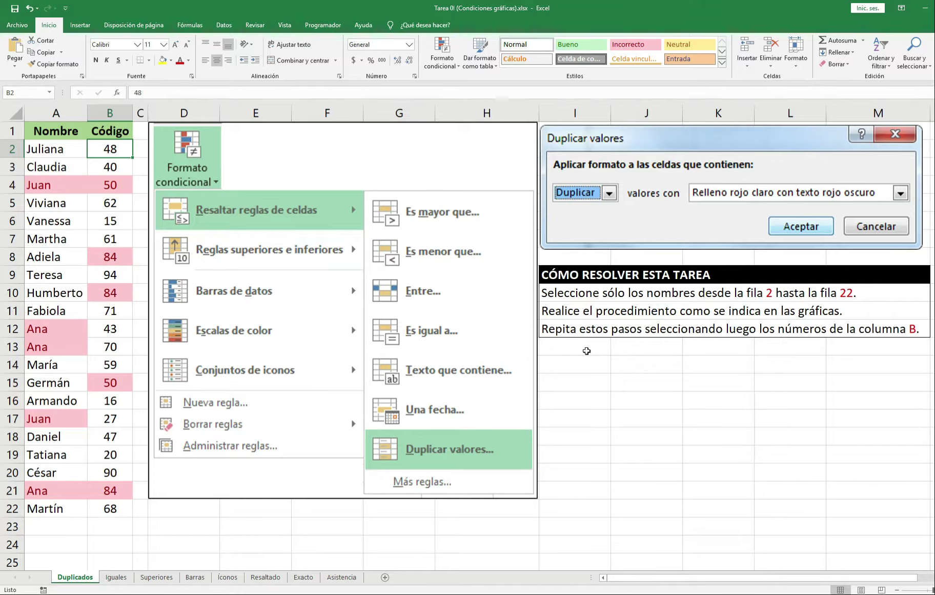
key(ctrl+shift+Down)
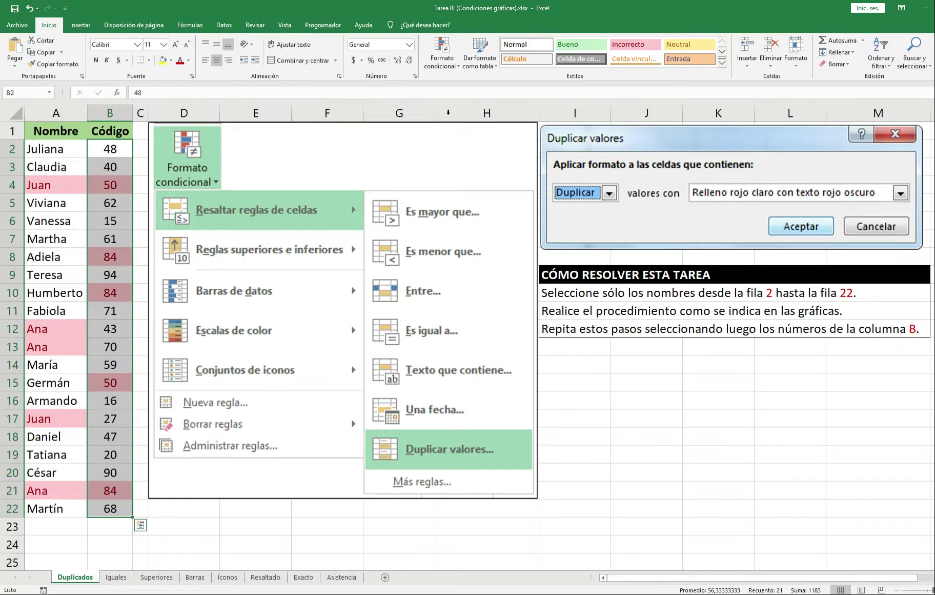
click(449, 64)
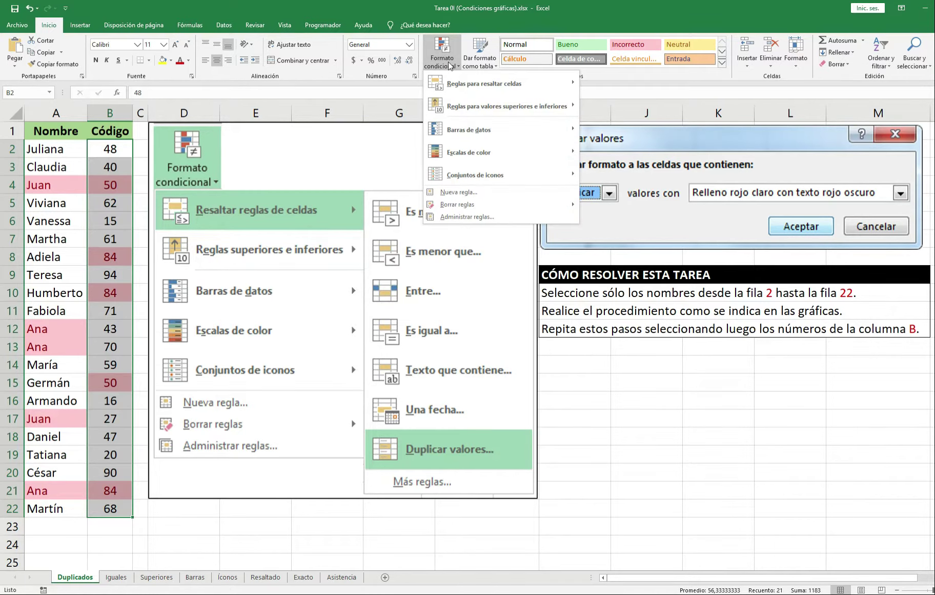
mouse_move(481, 207)
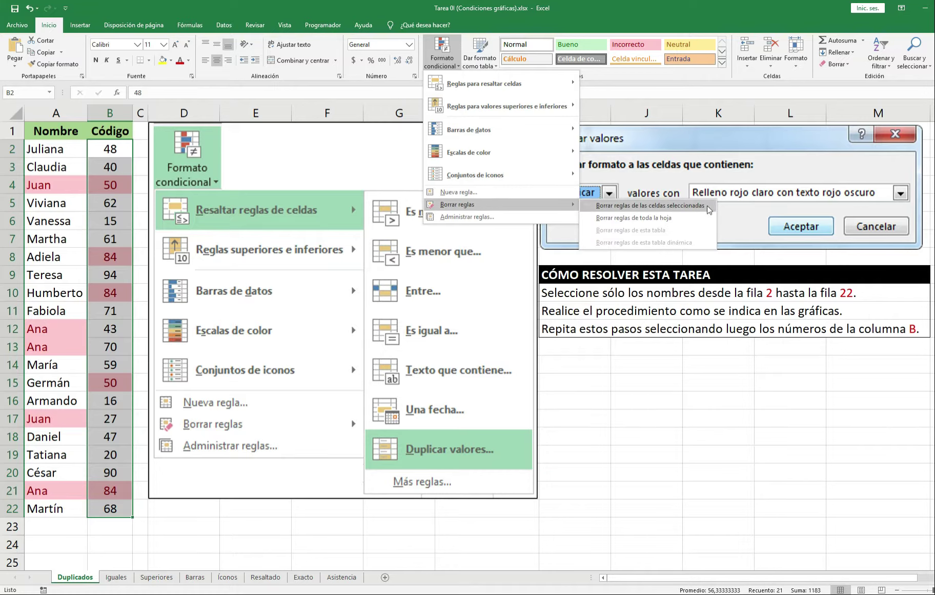
click(709, 209)
click(591, 351)
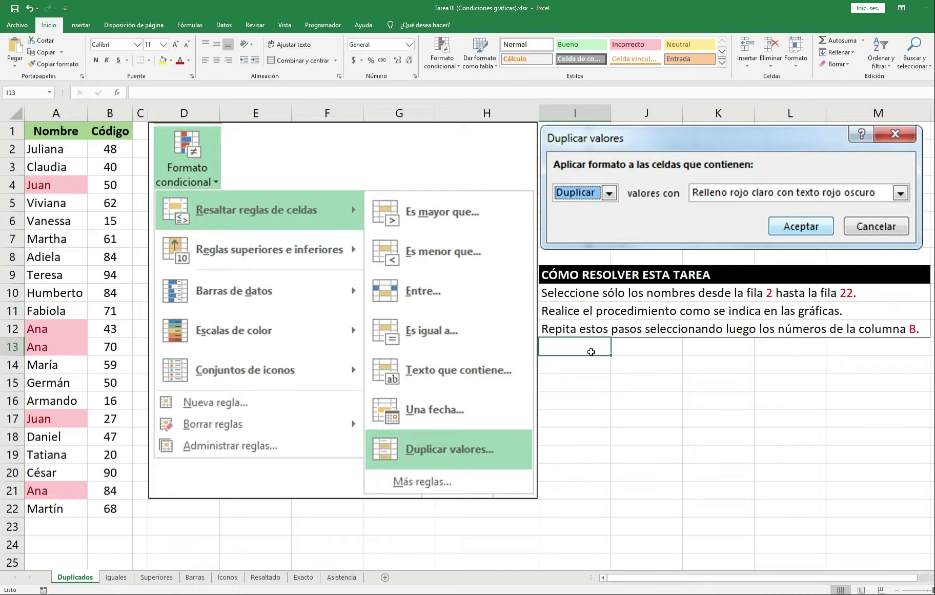
key(ctrl+z)
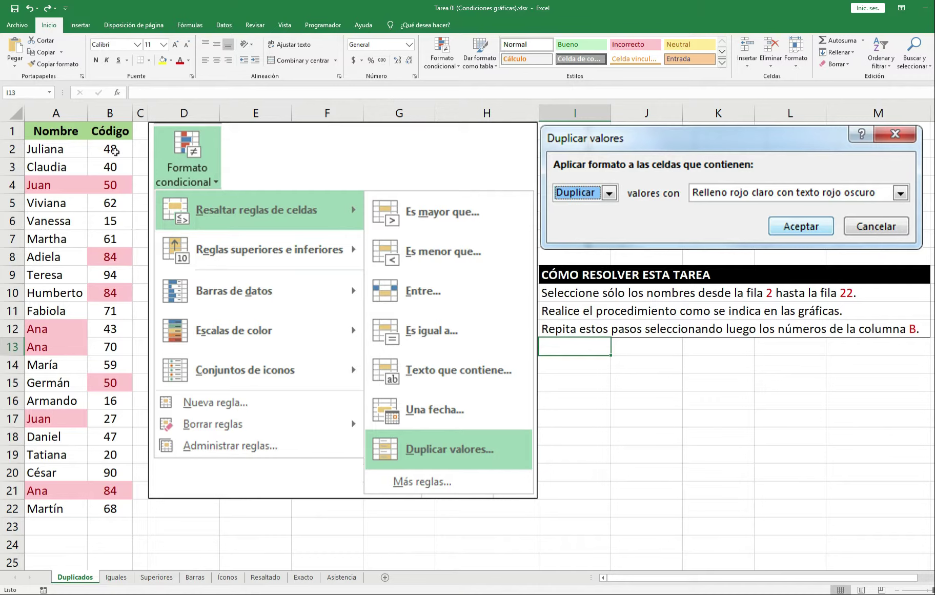
- Clear the conditional formatting rules from the entire Duplicados sheet
click(115, 151)
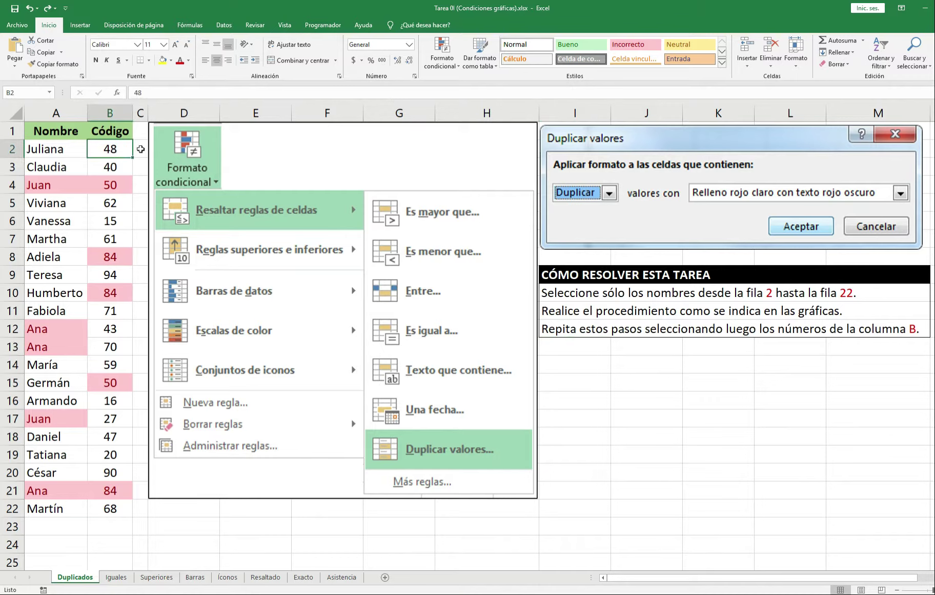
click(140, 148)
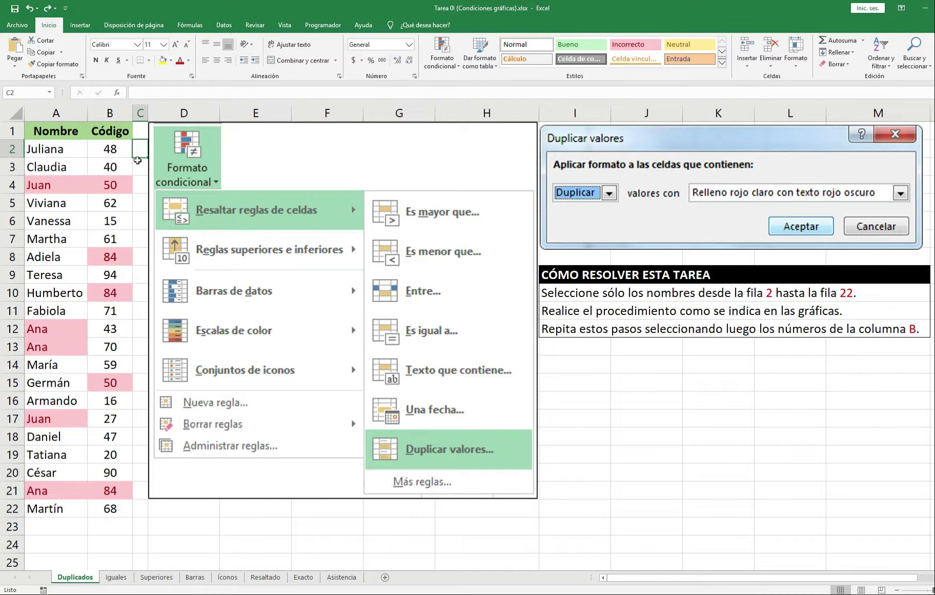
click(439, 63)
mouse_move(513, 206)
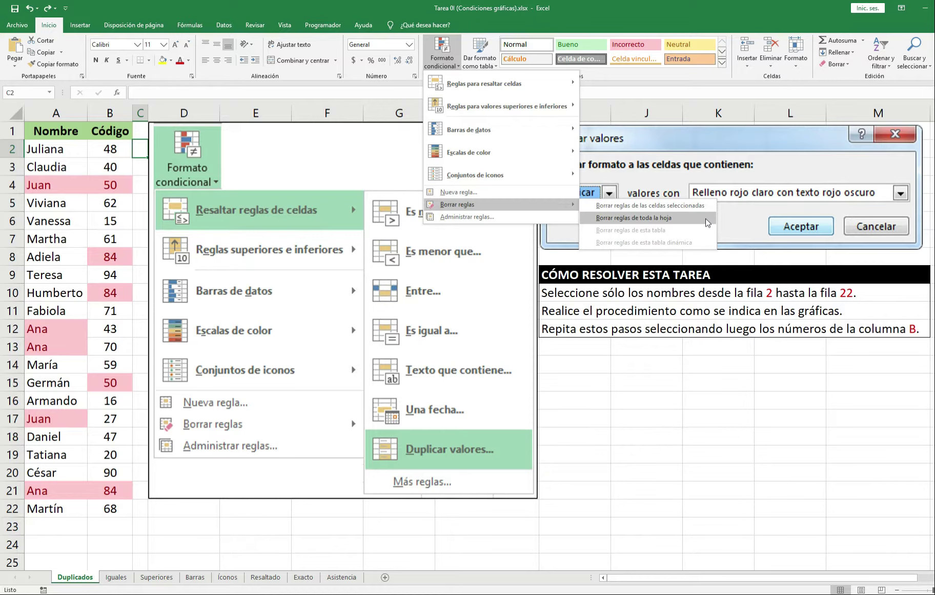
click(706, 220)
click(595, 377)
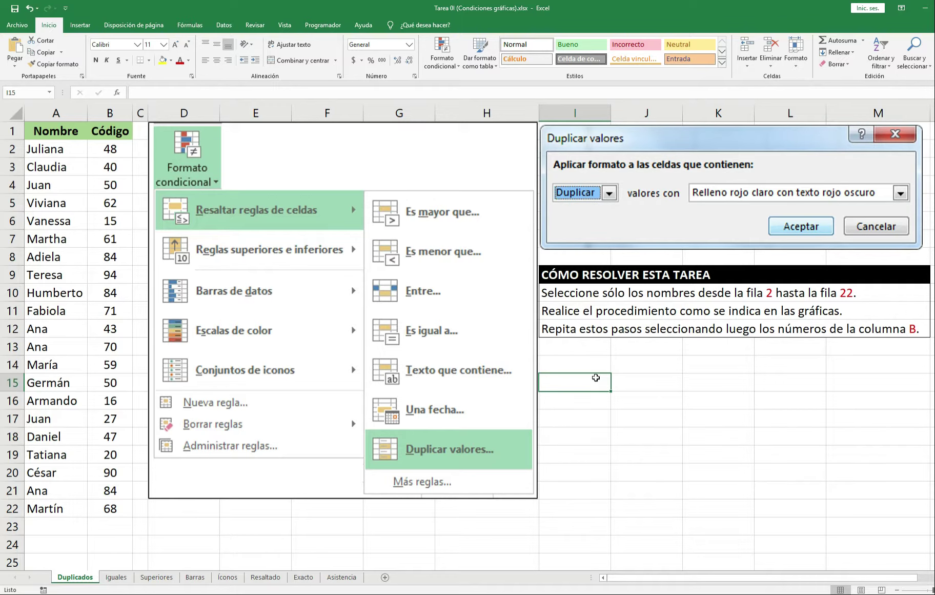
- On the Iguales sheet, format names in A5:A22 equal to =$B$1 with "Relleno rojo claro con texto rojo oscuro"
key(ctrl+Page_Down)
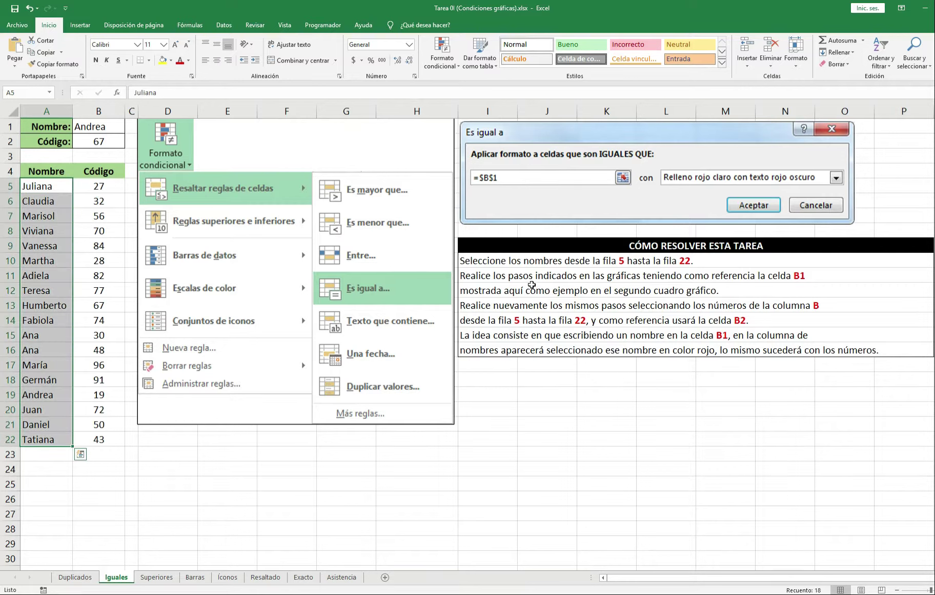
click(449, 63)
mouse_move(492, 87)
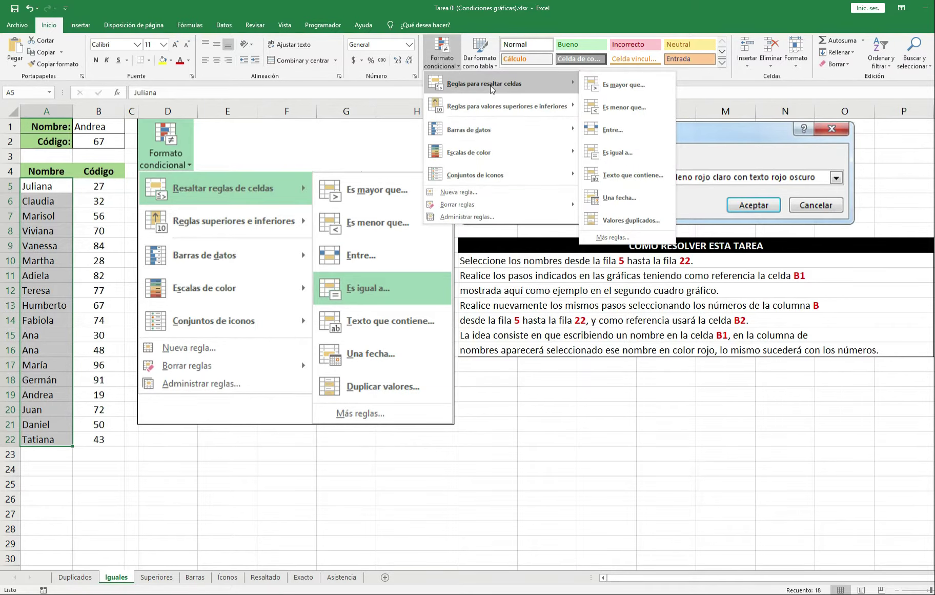
click(648, 154)
mouse_move(410, 234)
mouse_down()
mouse_move(416, 223)
mouse_move(410, 234)
mouse_up()
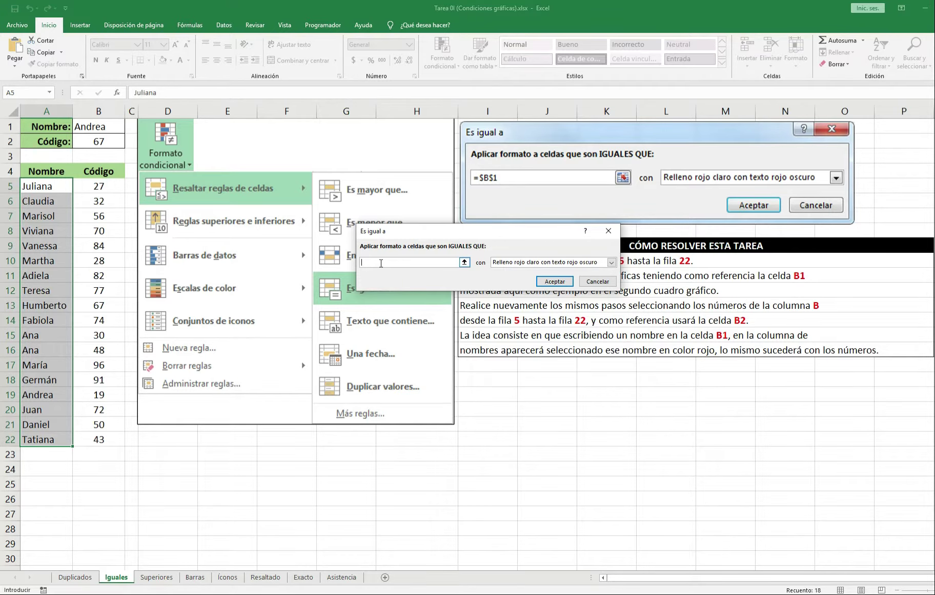
click(95, 126)
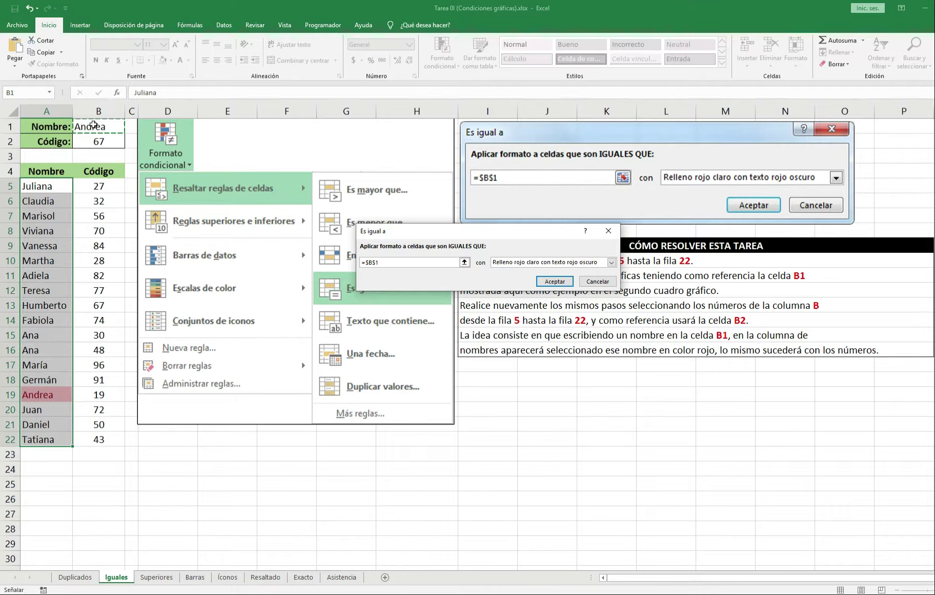
key(Return)
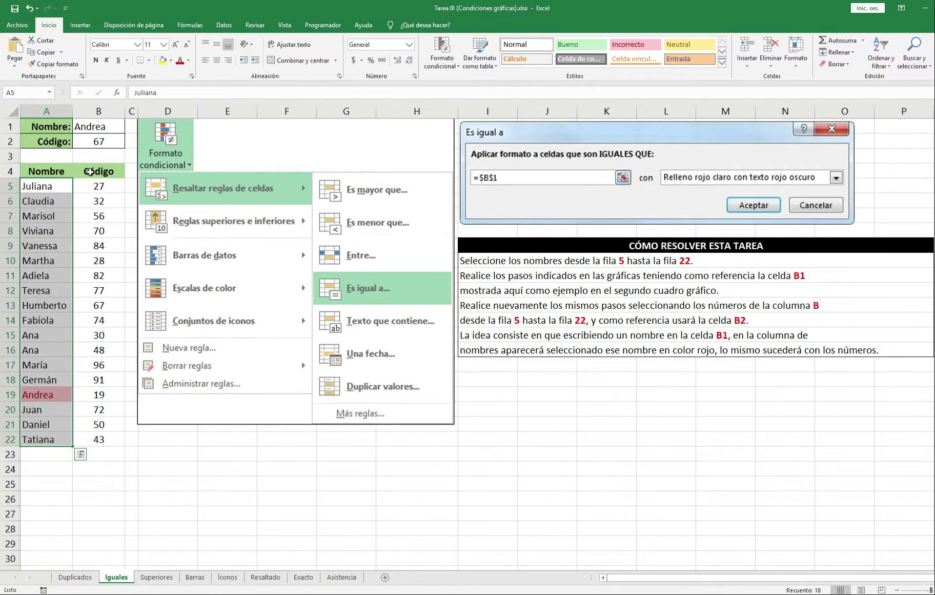
click(104, 200)
- Replace the reference name in cell B1 with the name listed in cell A20
click(90, 126)
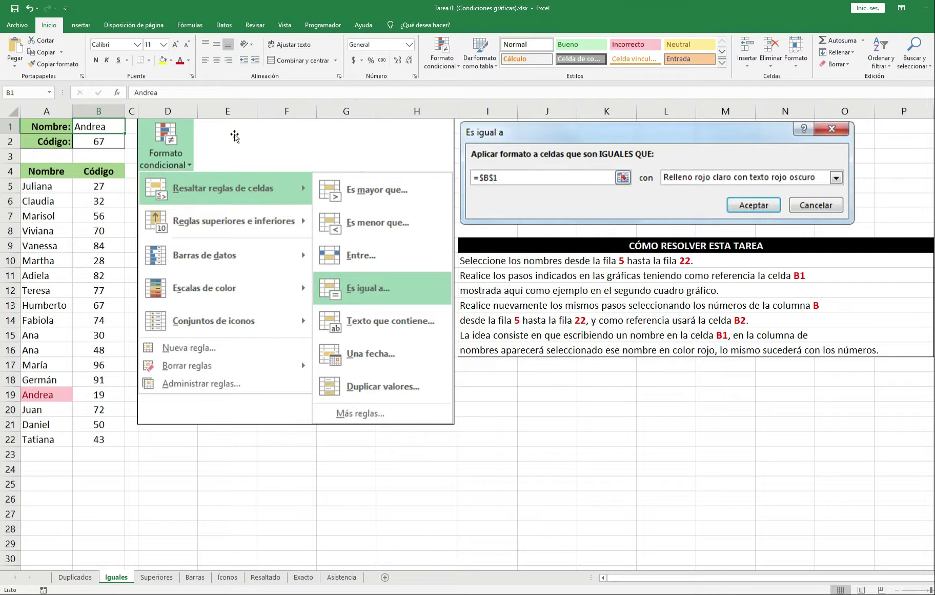
text(Juan)
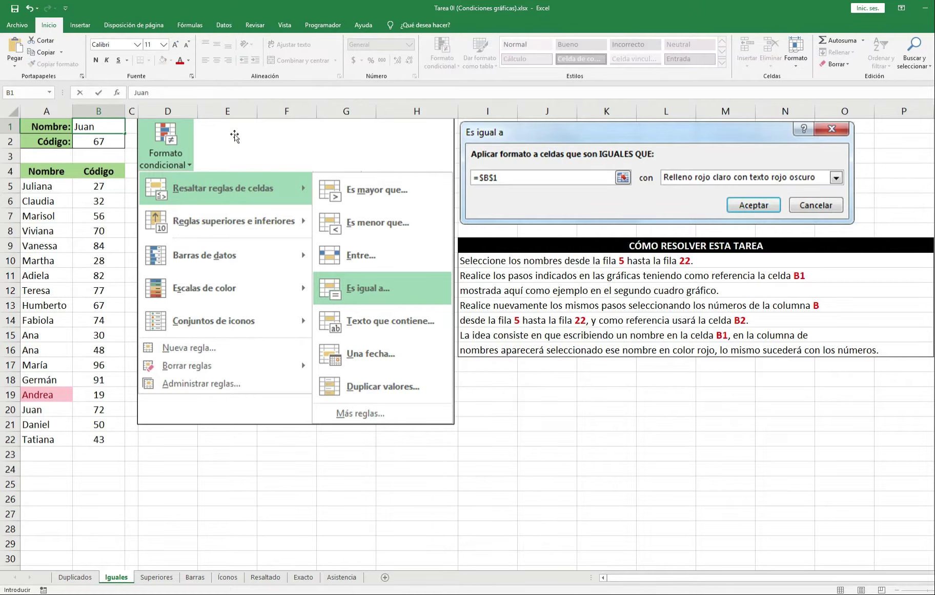
key(Return)
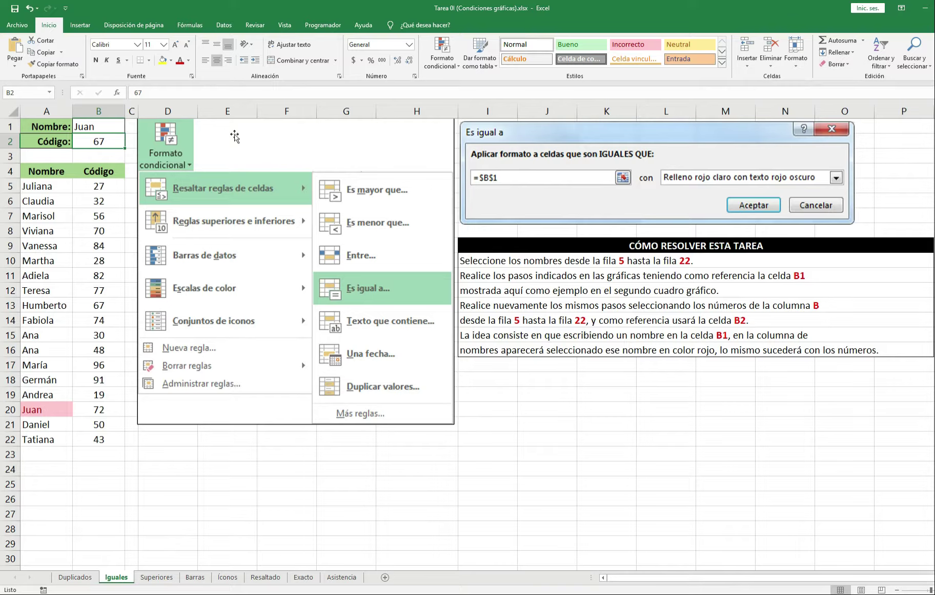
- Format codes in B5:B22 equal to =$B$2 with "Relleno rojo claro con texto rojo oscuro"
key(Down)
key(Down)
key(Down)
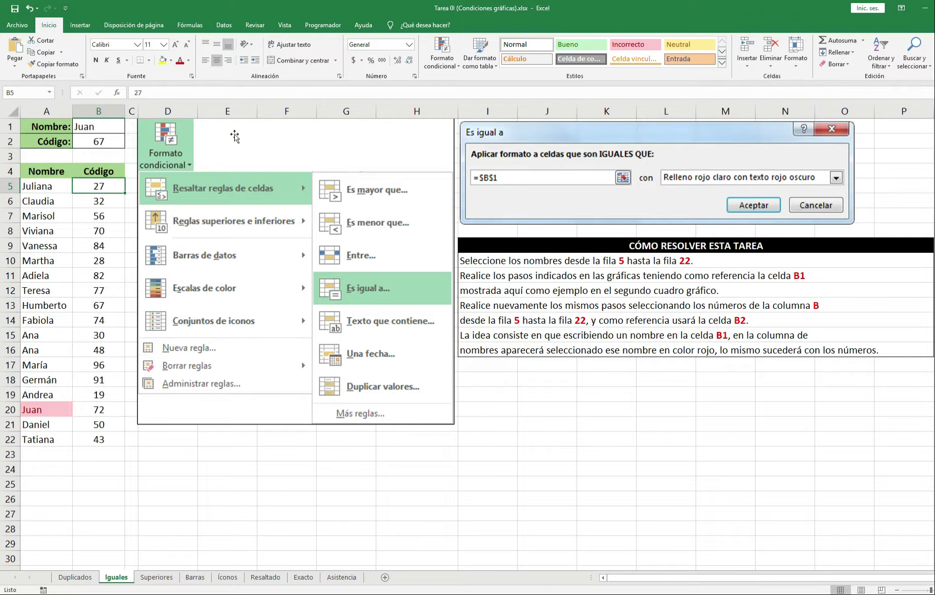
key(ctrl+shift+Down)
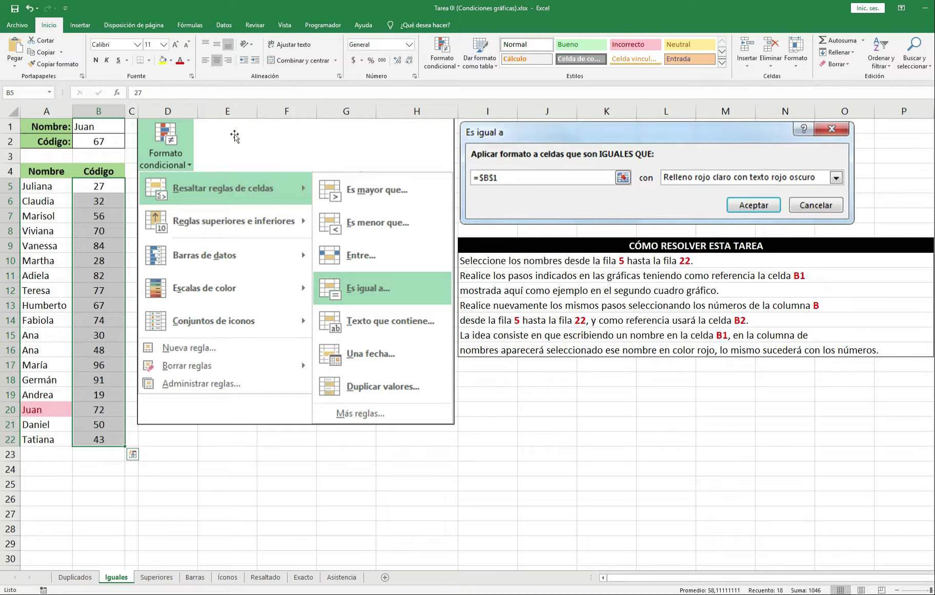
click(450, 64)
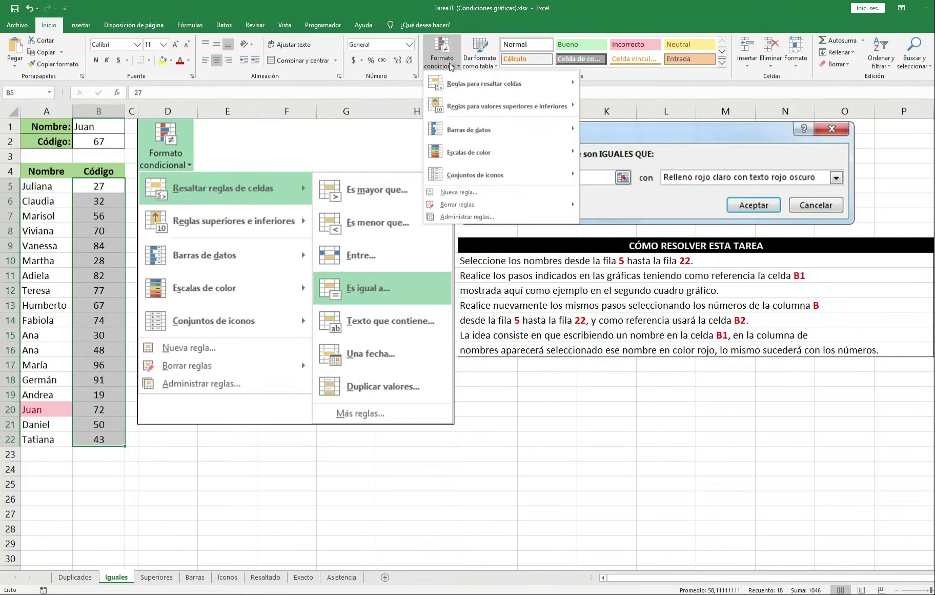
mouse_move(491, 88)
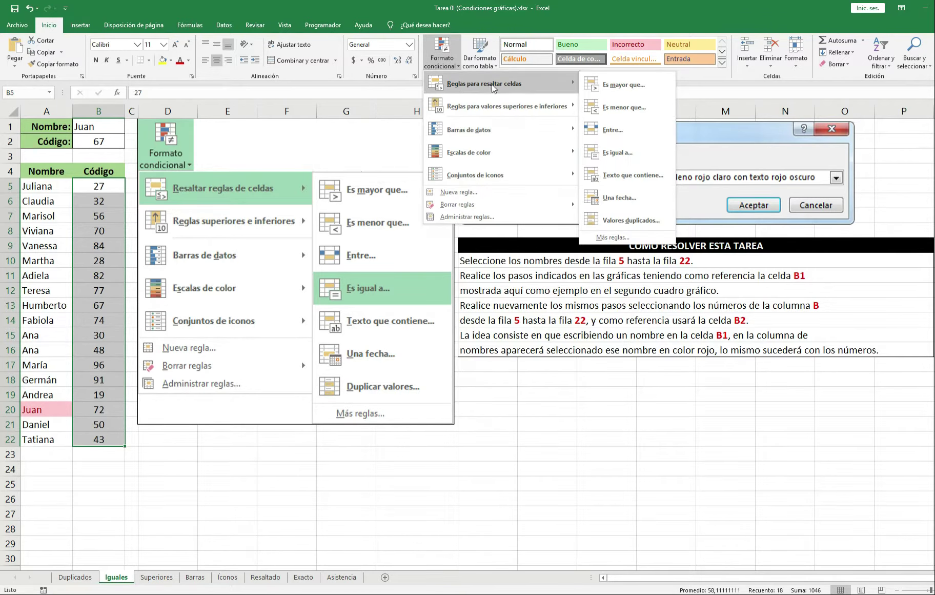
click(625, 152)
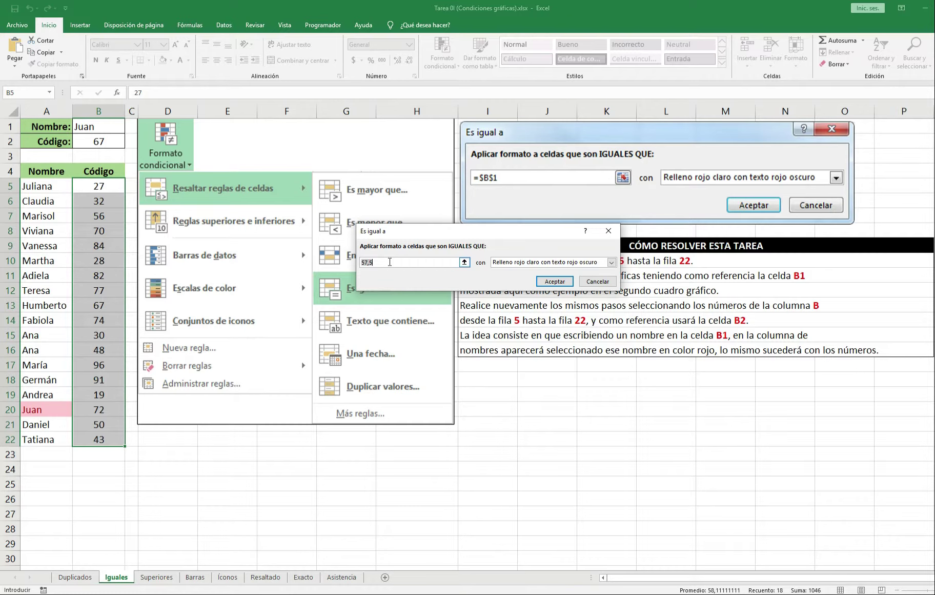
click(109, 142)
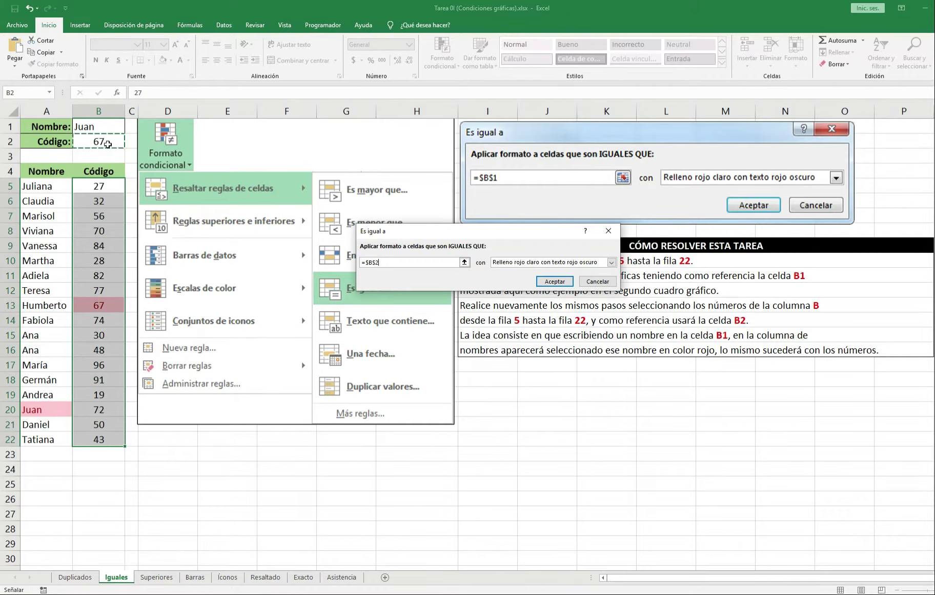
key(Return)
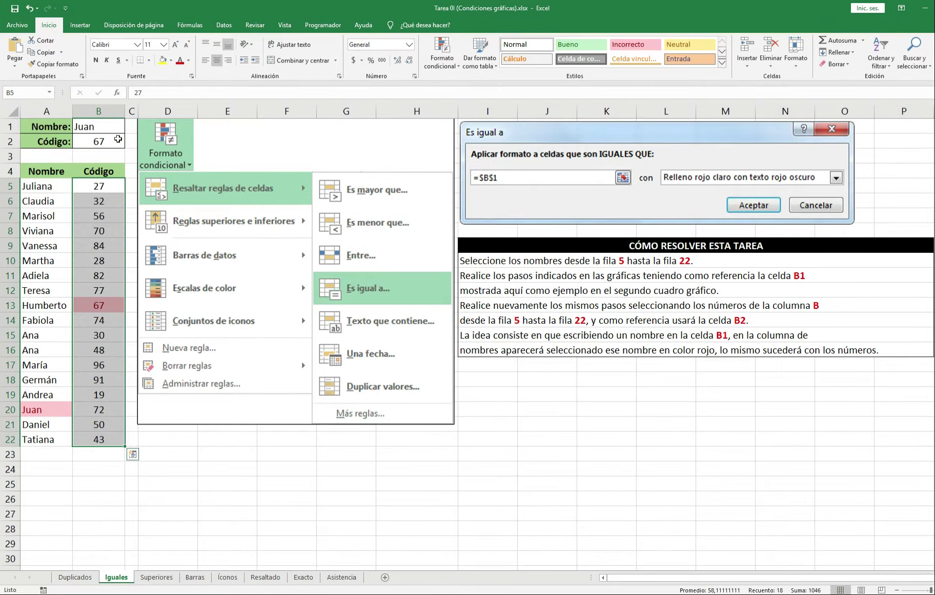
- Set the reference code in cell B2 to 30
key(Down)
key(Up)
key(Up)
key(Up)
key(Up)
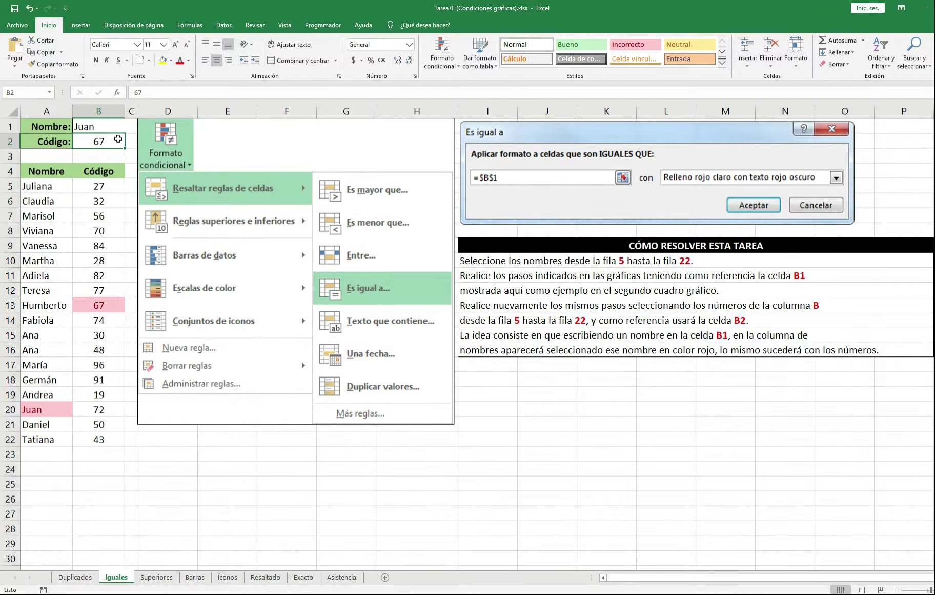
text(30)
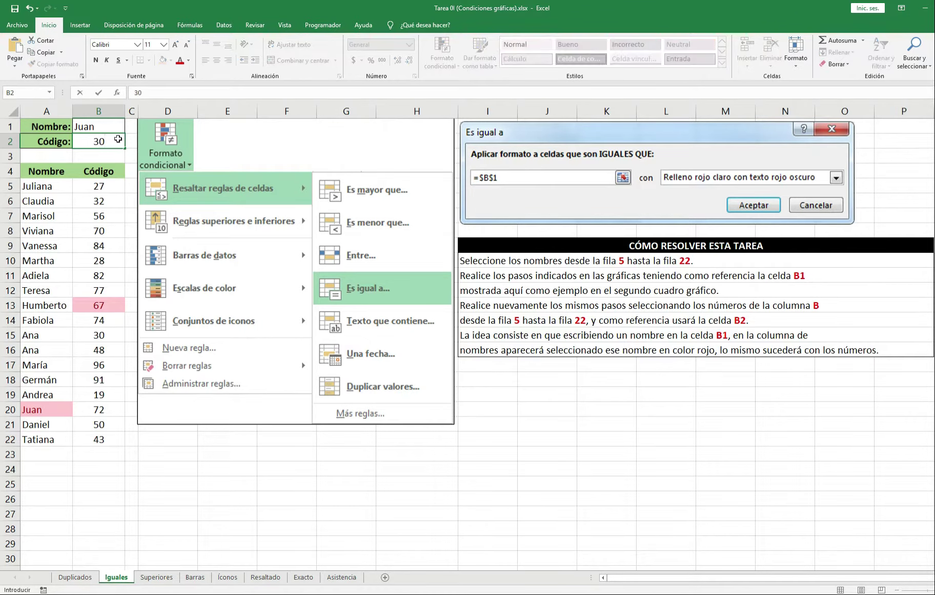
key(Return)
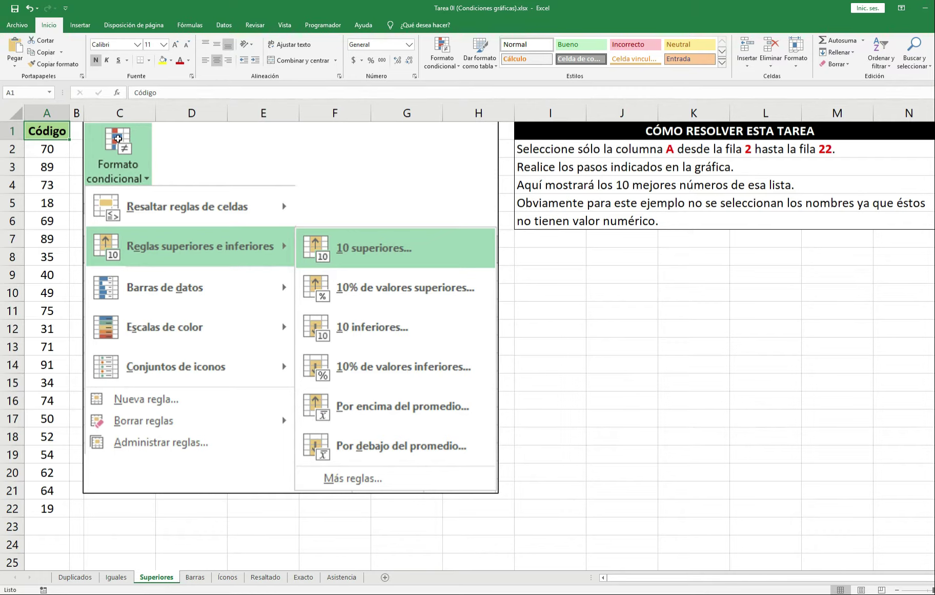
- On the Superiores sheet, format the top 10 codes in A2:A22 with "Relleno rojo claro con texto rojo oscuro"
key(Down)
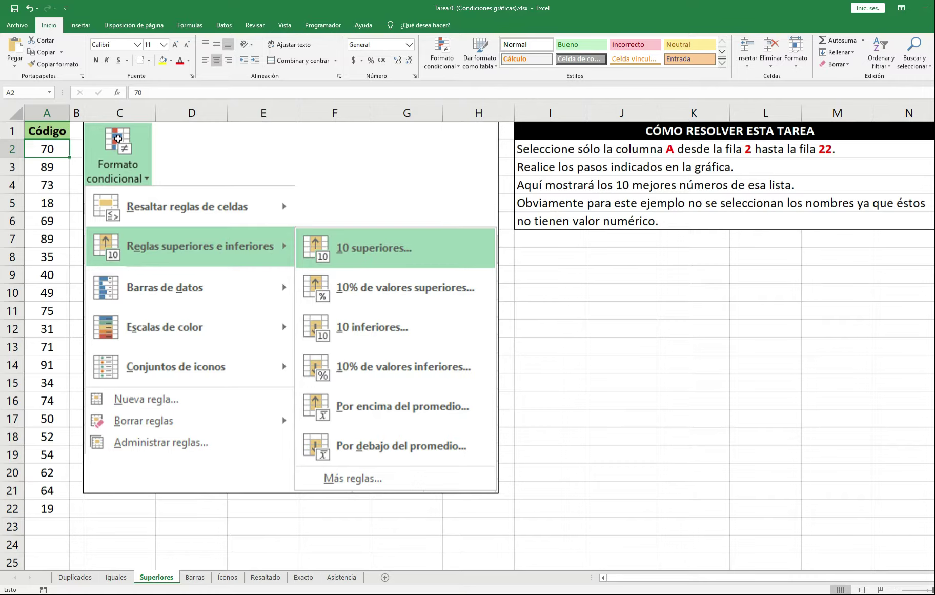
key(ctrl+shift+Down)
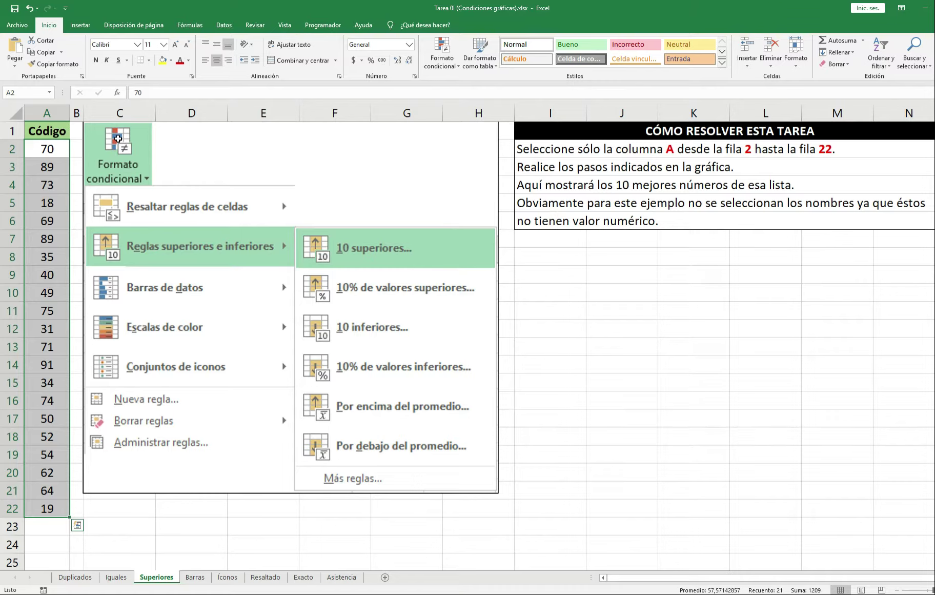
click(445, 64)
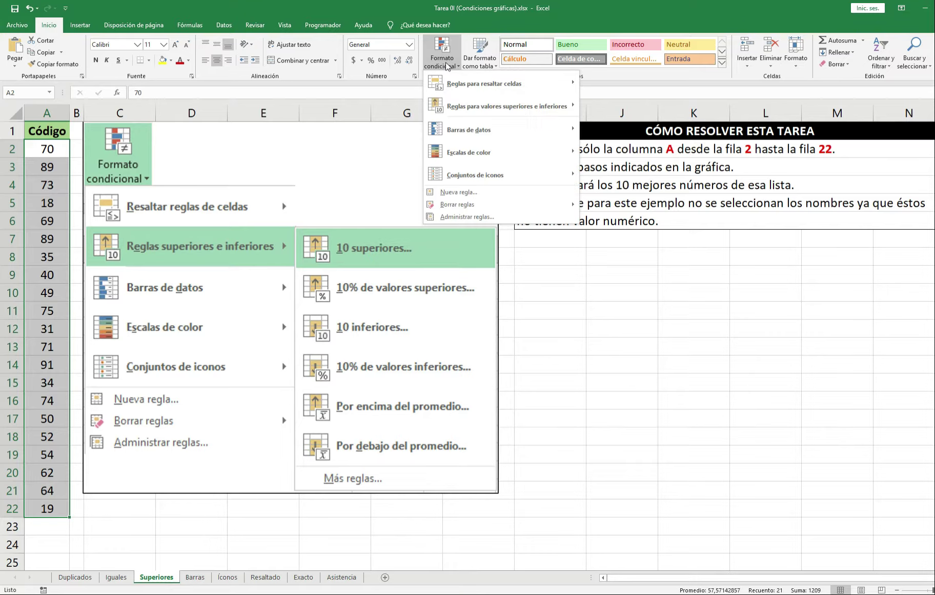
mouse_move(491, 109)
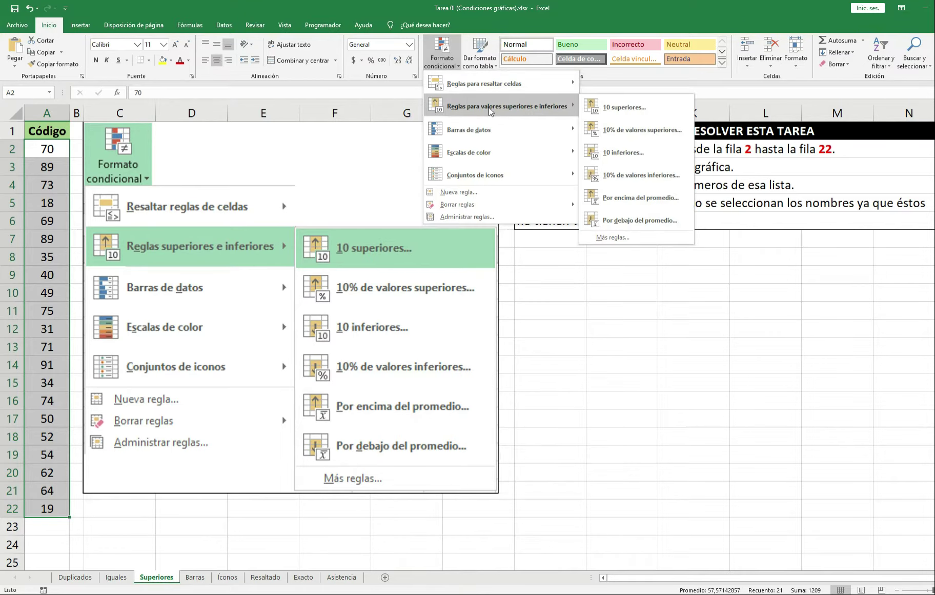
click(637, 109)
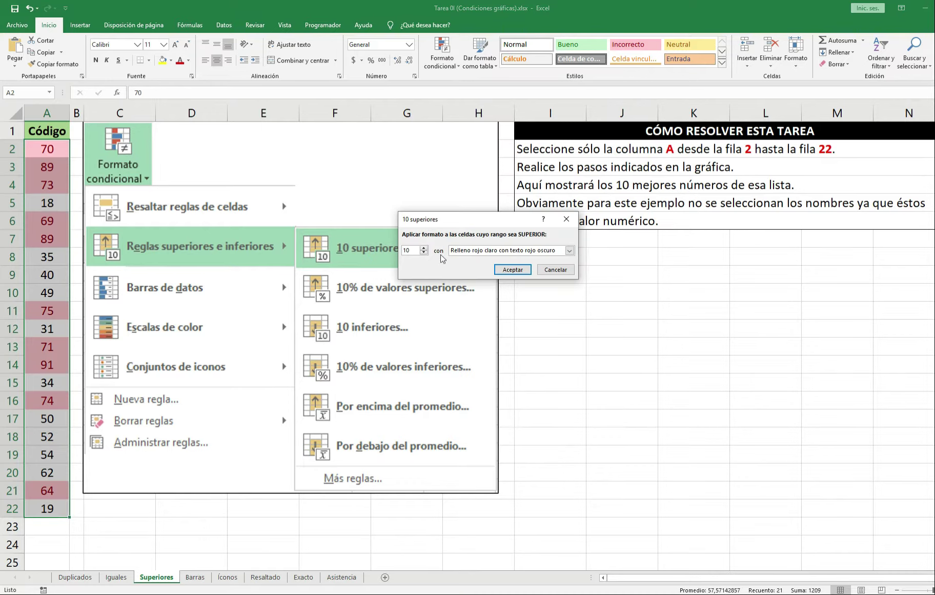
drag(489, 221, 419, 153)
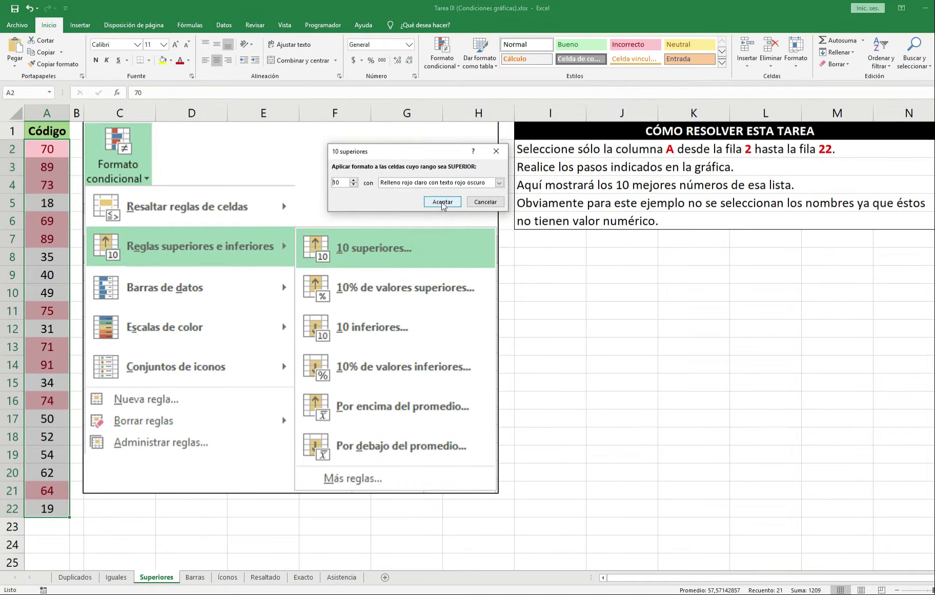
click(442, 202)
click(529, 262)
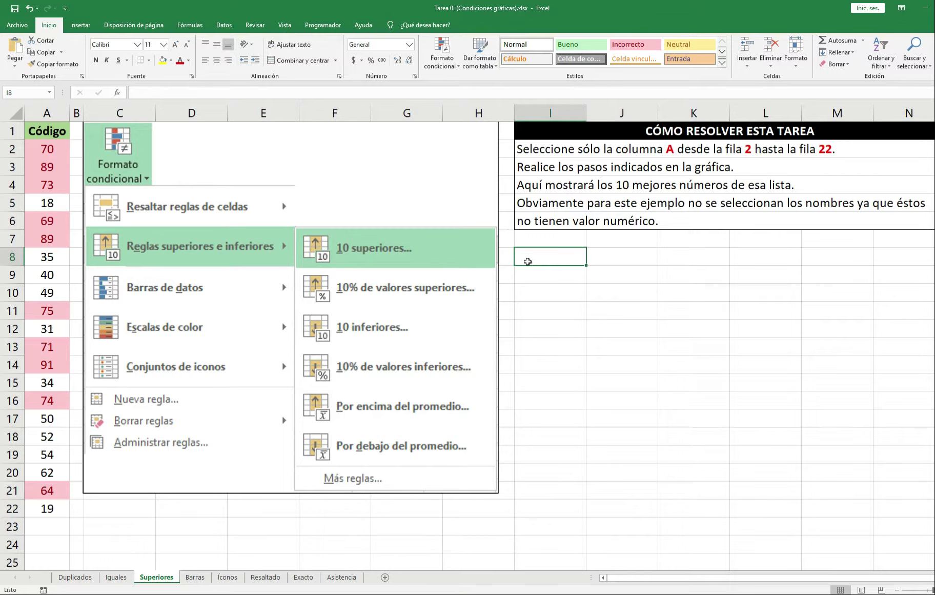
- Clear the conditional formatting rules from the entire Superiores sheet
click(450, 62)
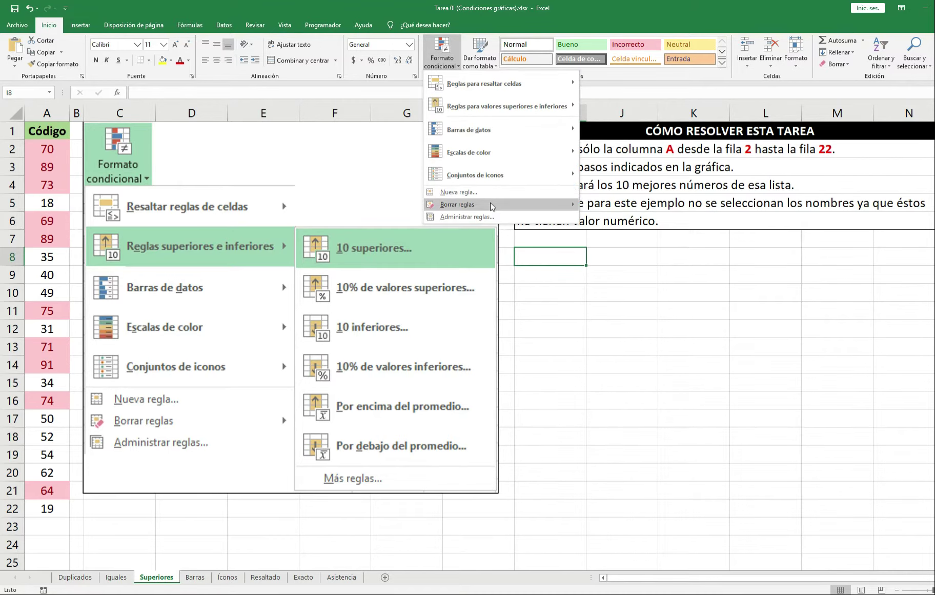
mouse_move(492, 205)
click(630, 220)
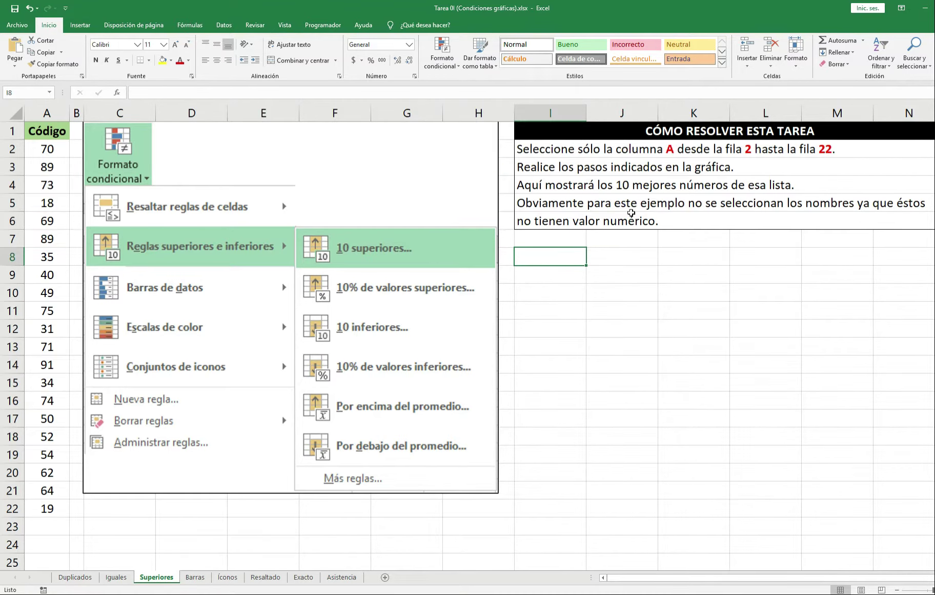
- Format the top 3 codes in A2:A22 of the Superiores sheet with "Relleno rojo claro con texto rojo oscuro"
key(ctrl+Home)
key(Down)
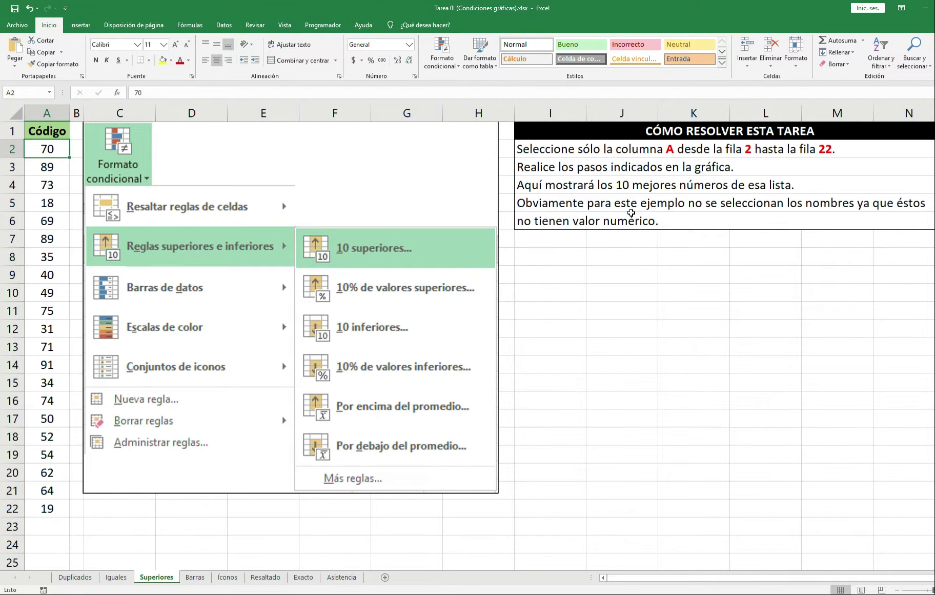
key(ctrl+shift+Down)
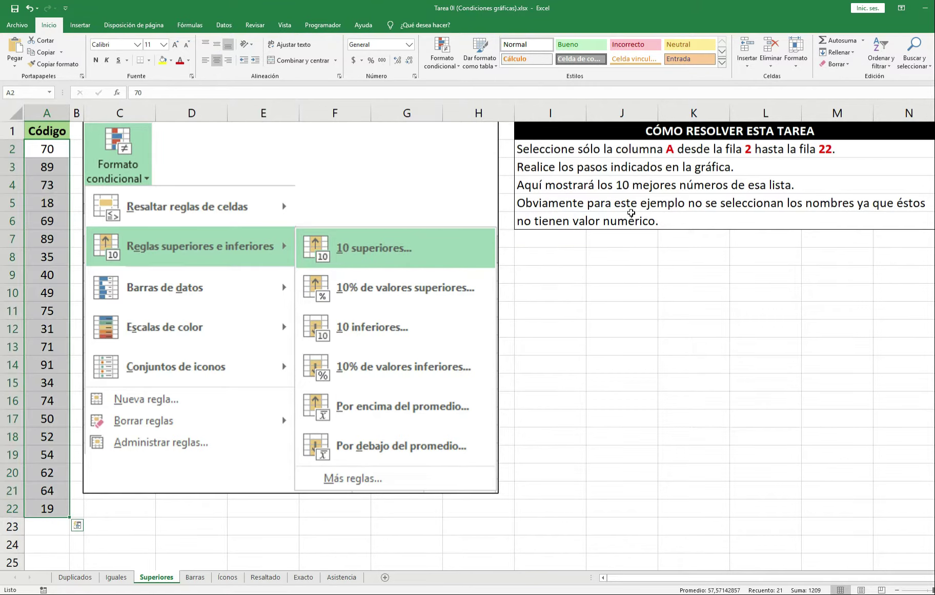
click(444, 65)
mouse_move(562, 110)
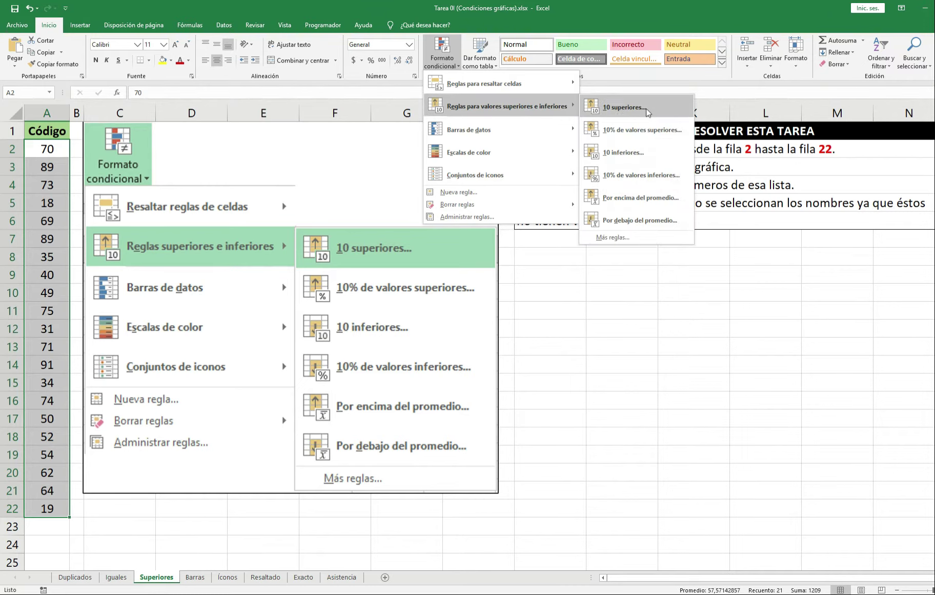
click(624, 107)
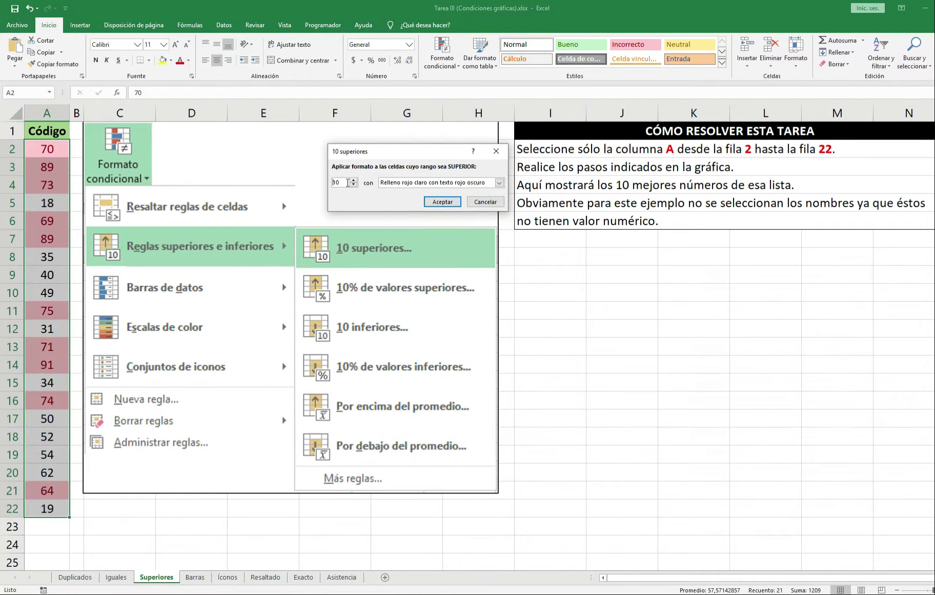
double_click(348, 183)
text(3)
click(443, 202)
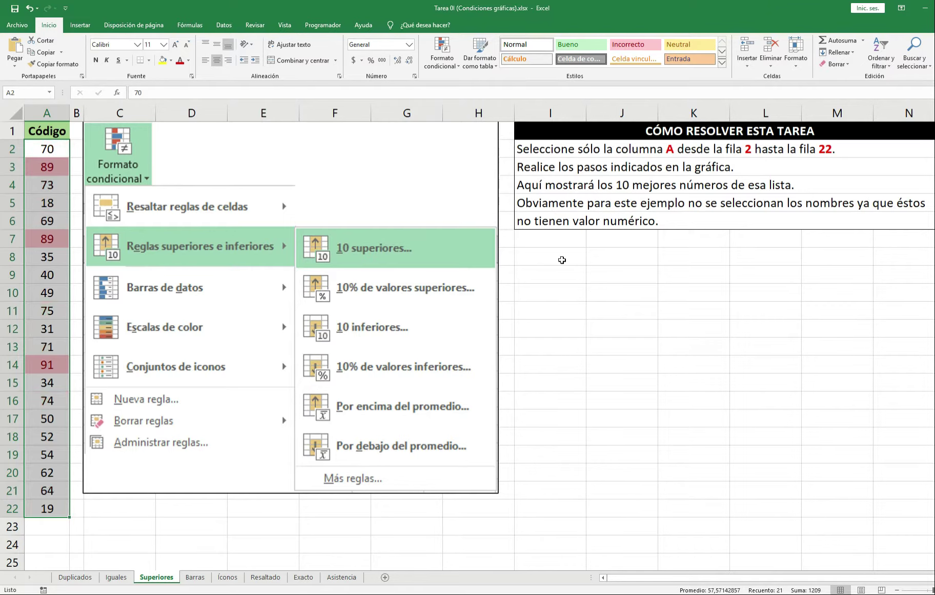
click(563, 260)
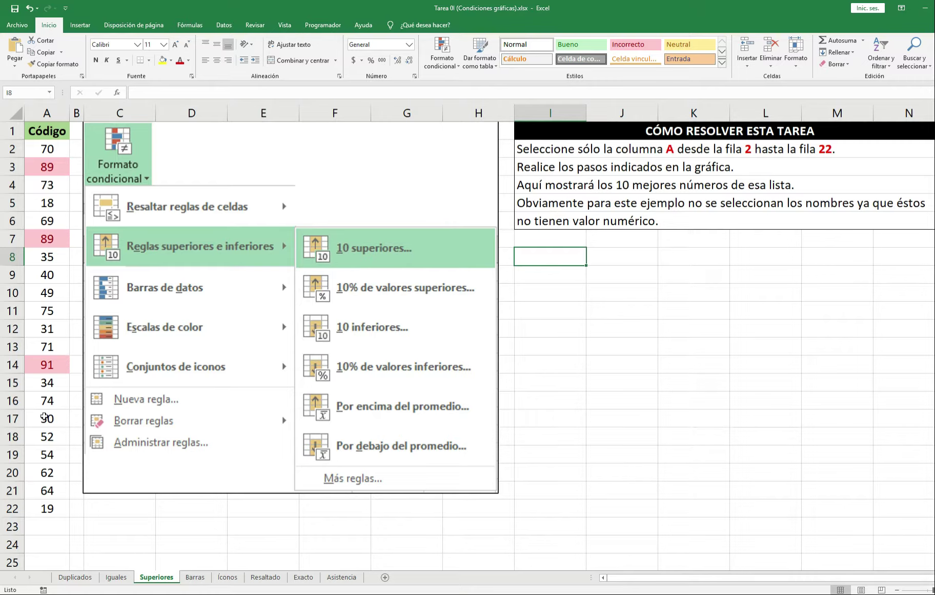
- Set the code in cell A17 to 99
click(44, 417)
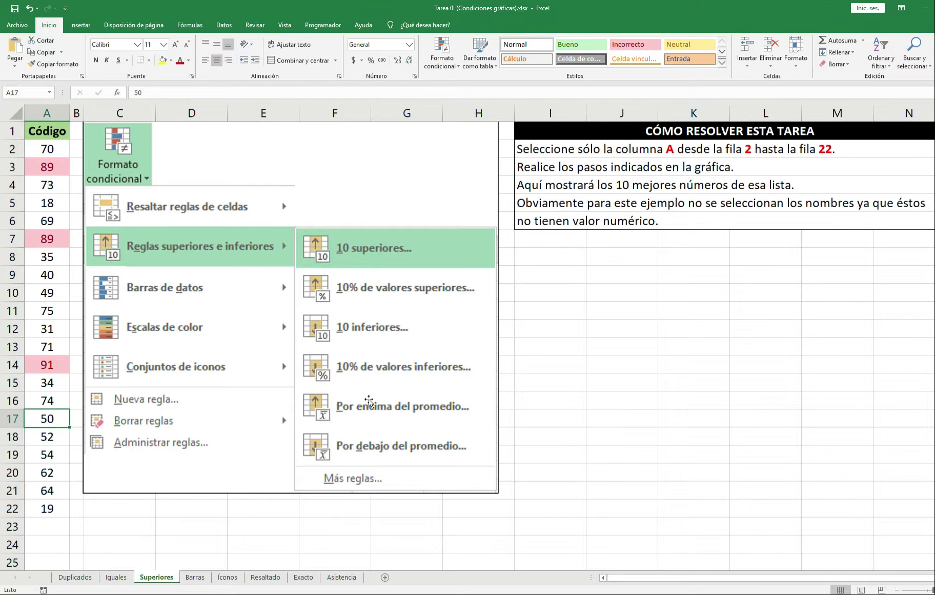
text(99)
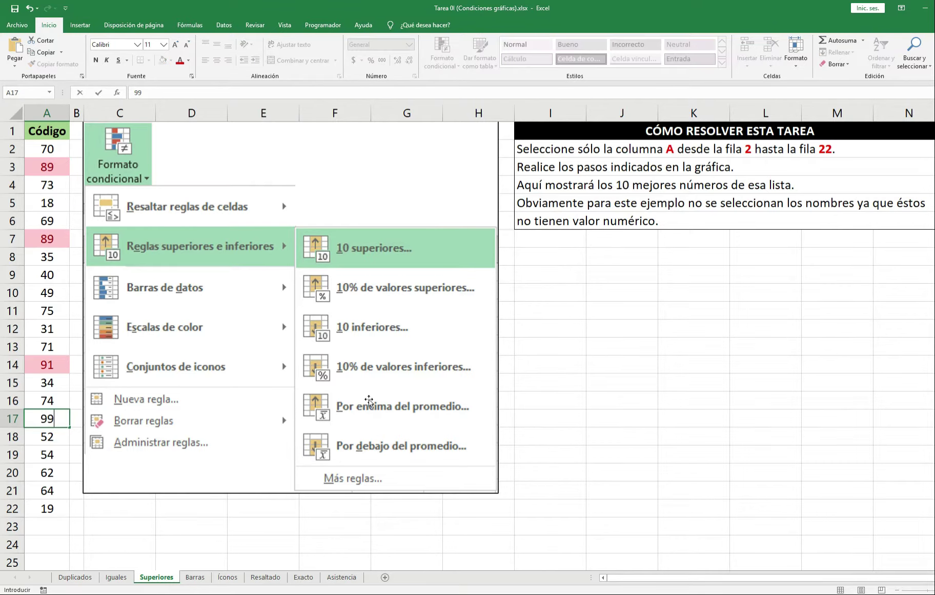
key(Return)
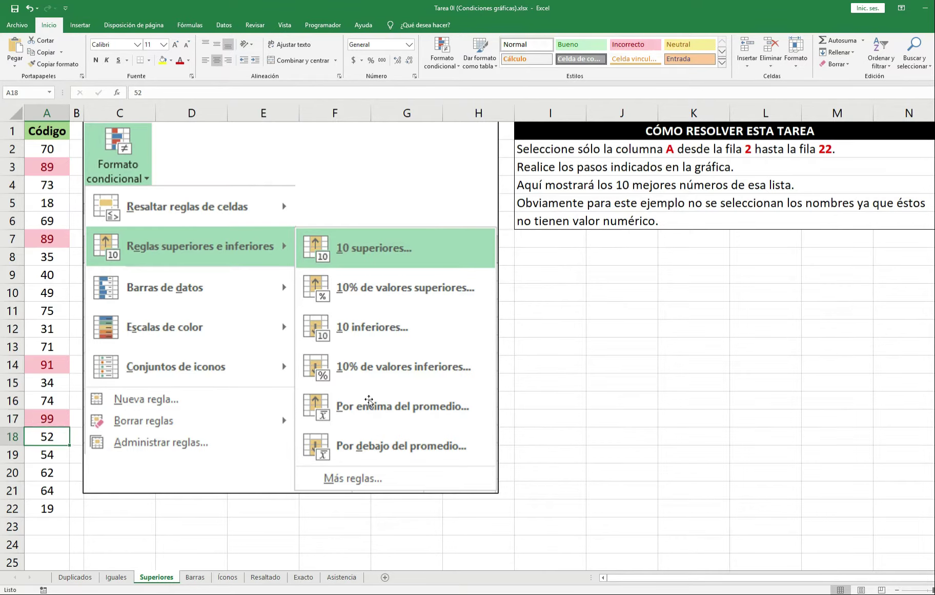
- Set the code in cell A19 to 98
key(Return)
key(Up)
key(Up)
key(Up)
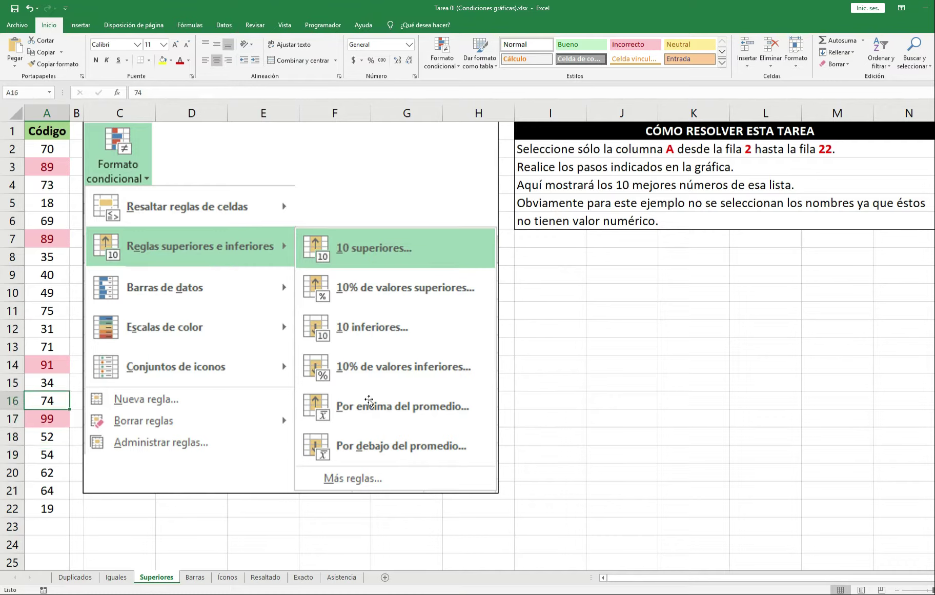
key(Down)
key(Down)
key(Down)
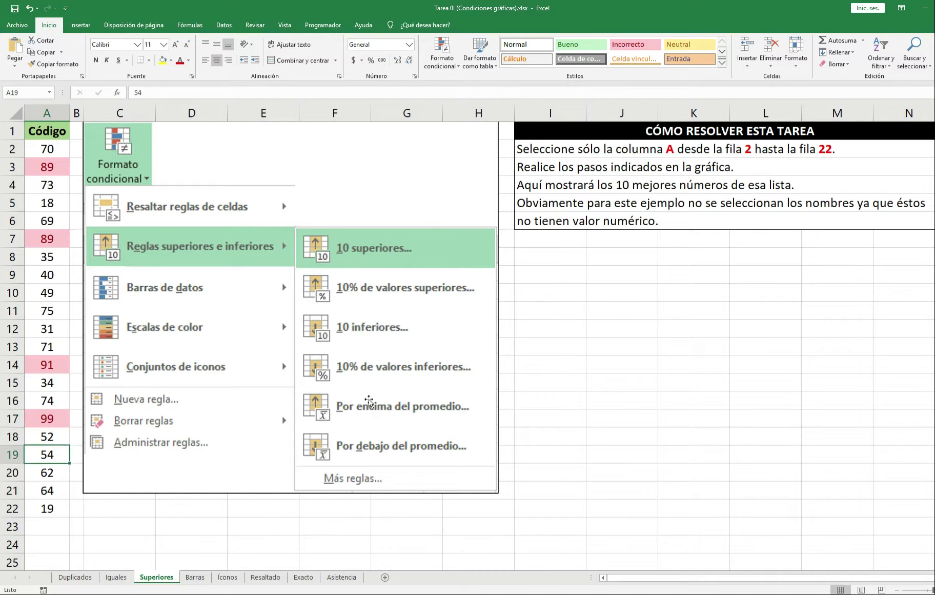
text(98)
key(Return)
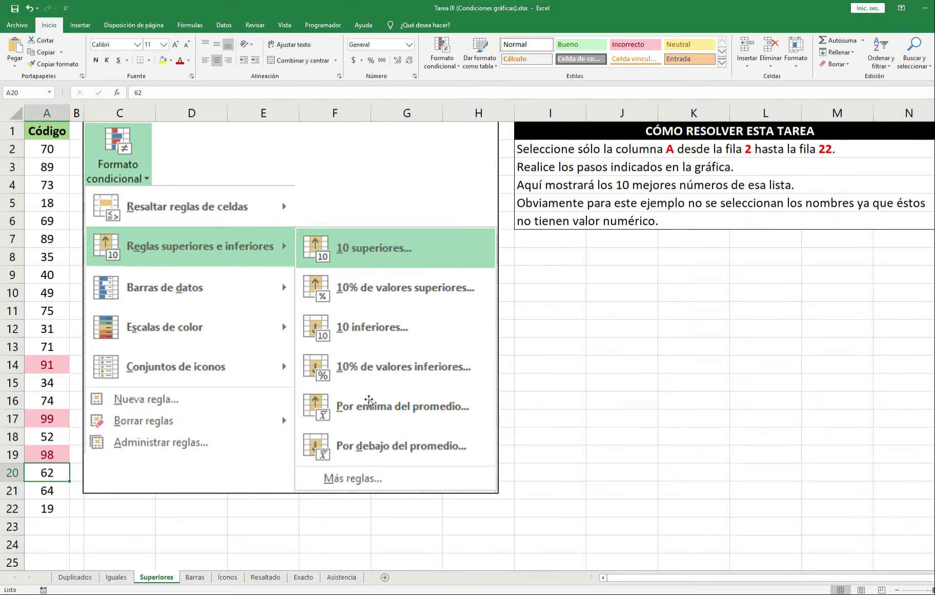
- Apply light blue gradient data bars to the codes in A2:A22 of the Barras sheet
key(ctrl+Page_Down)
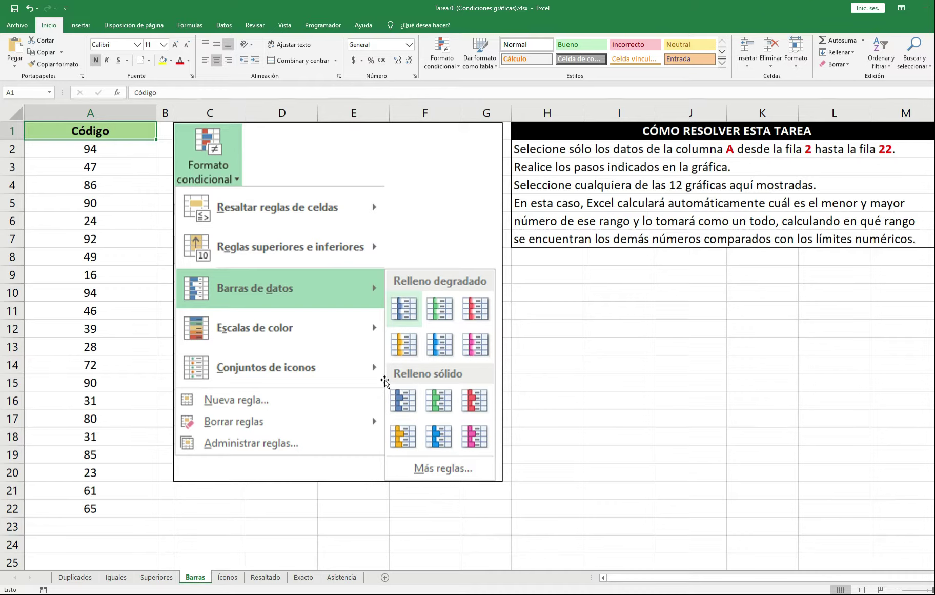
key(Down)
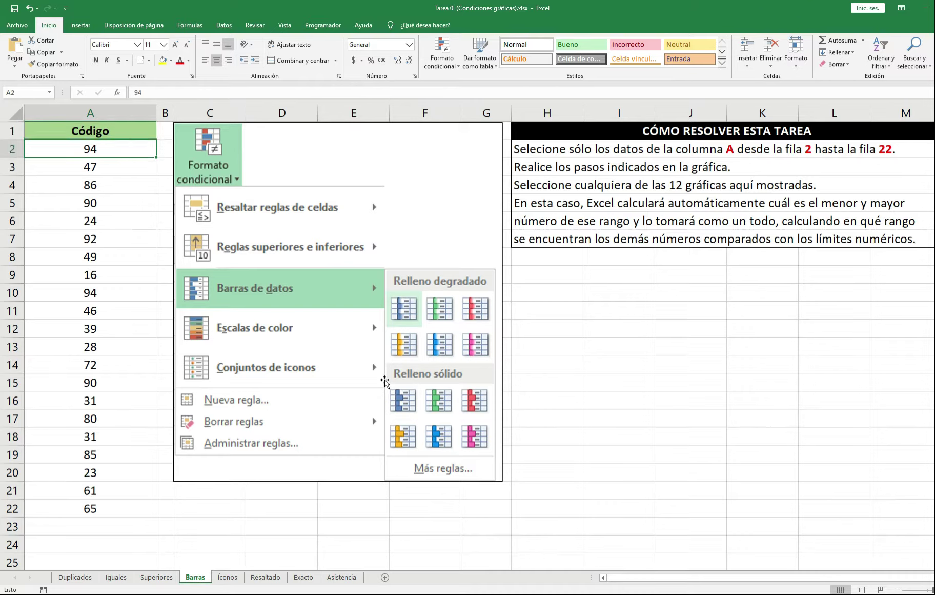
key(ctrl+shift+Down)
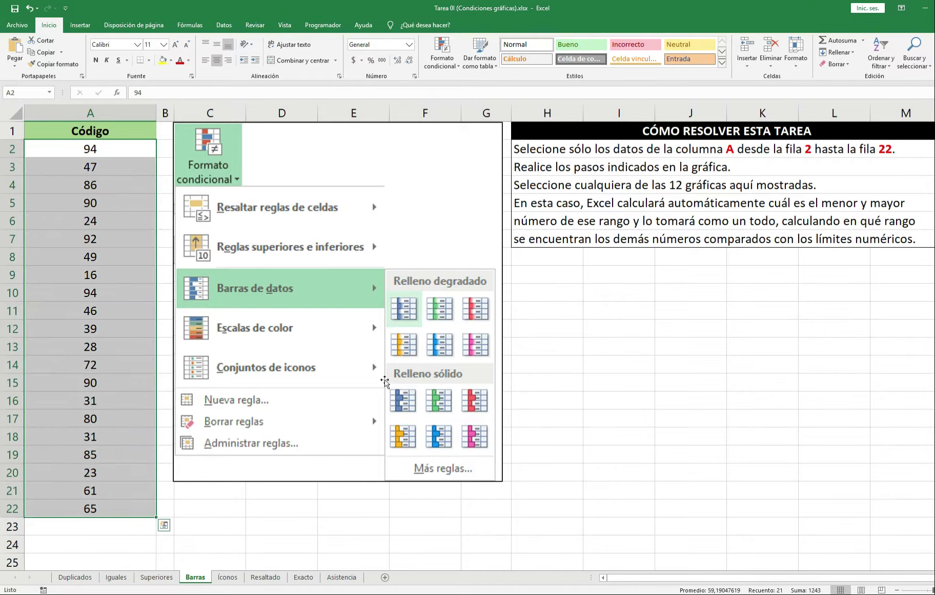
click(442, 53)
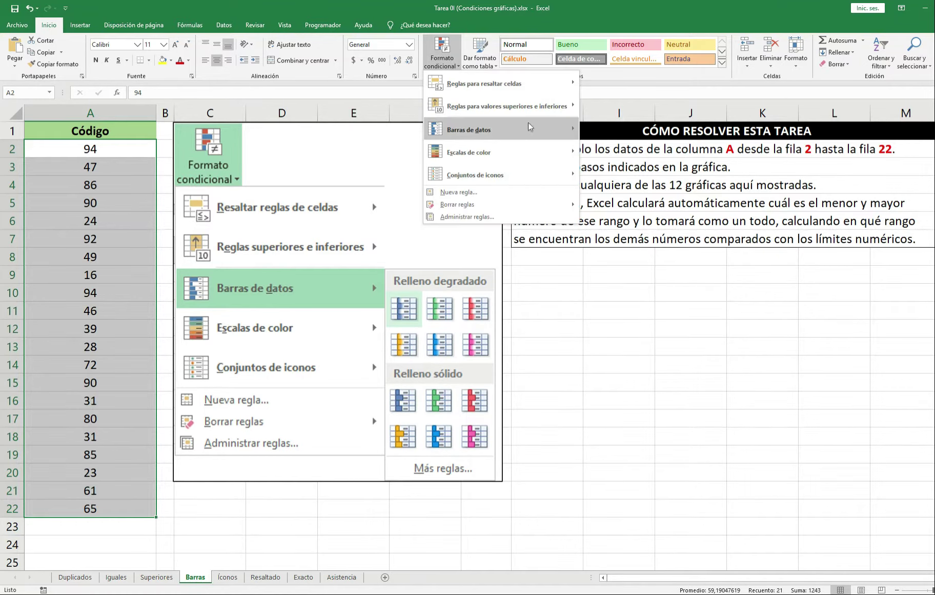
mouse_move(509, 135)
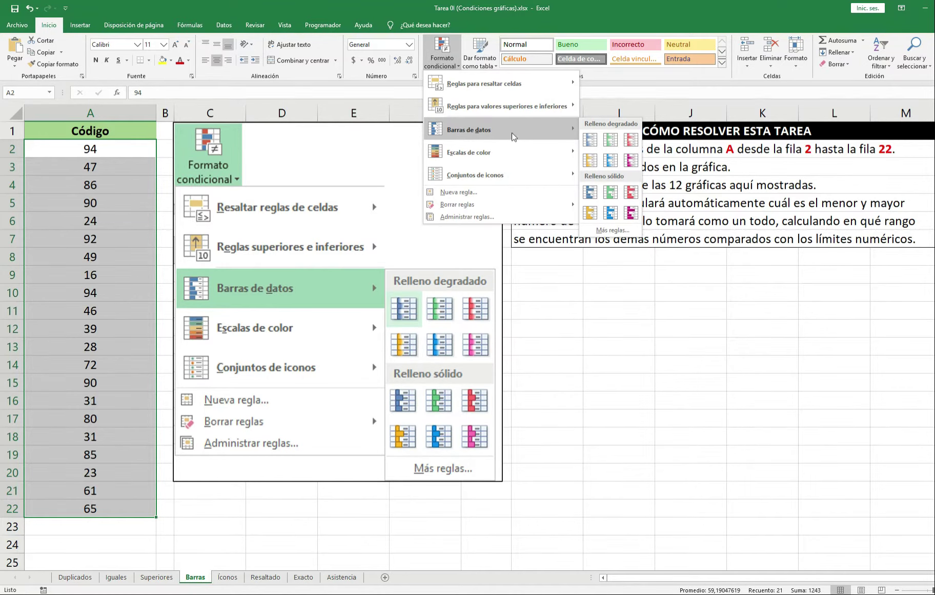
click(612, 160)
click(553, 290)
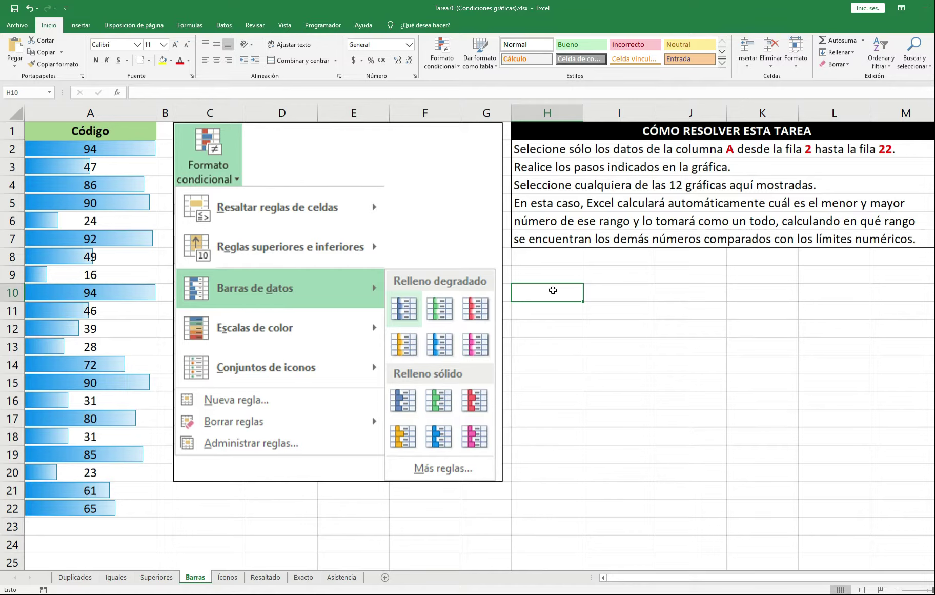
- Set the code in cell A19 of the Barras sheet to 0
key(ctrl+Home)
key(Down)
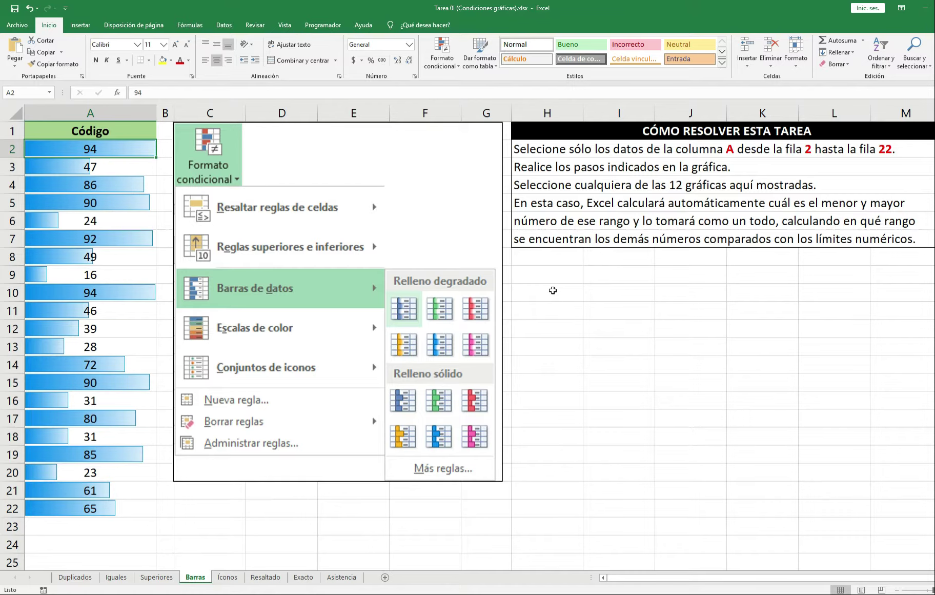
key(Down)
key(Down)
key(Down)
key(Down)
key(Down)
key(Down)
key(Down)
key(Down)
key(Down)
key(Down)
key(Down)
key(Down)
key(Down)
key(Down)
key(Down)
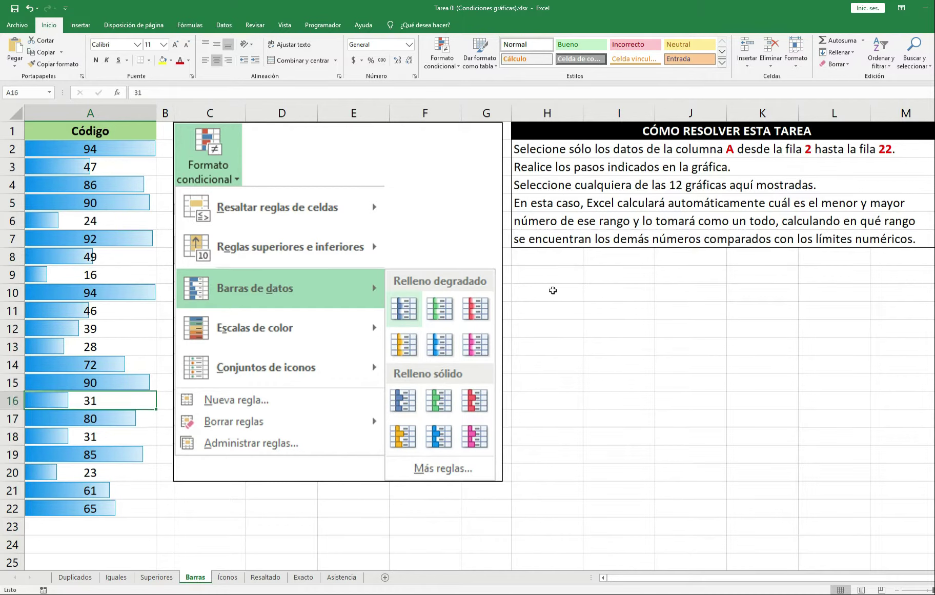
text(0)
key(Return)
- Set the code in cell A13 of the Barras sheet to 10
key(Up)
key(Up)
key(Up)
key(Up)
key(Up)
key(Up)
key(Up)
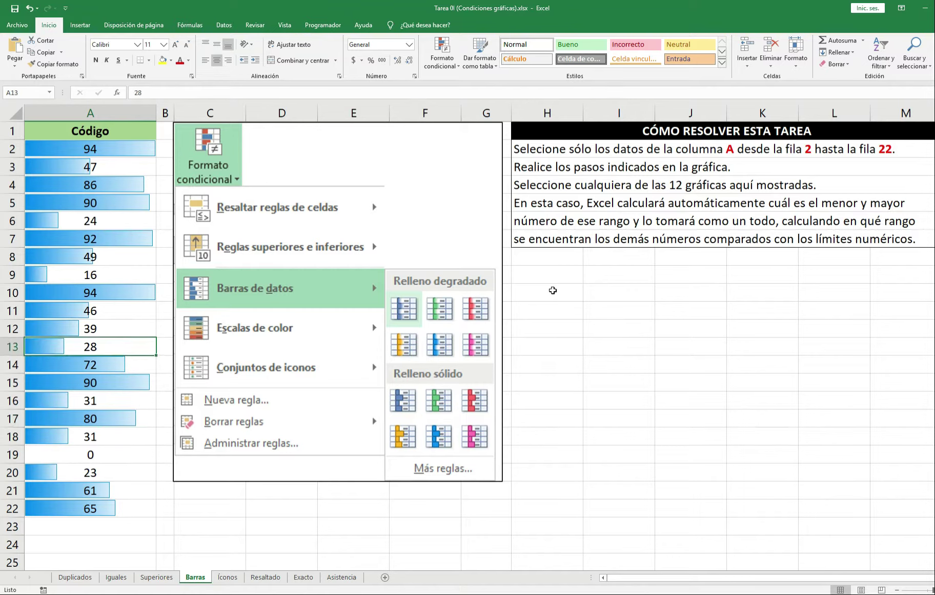
text(10)
key(Return)
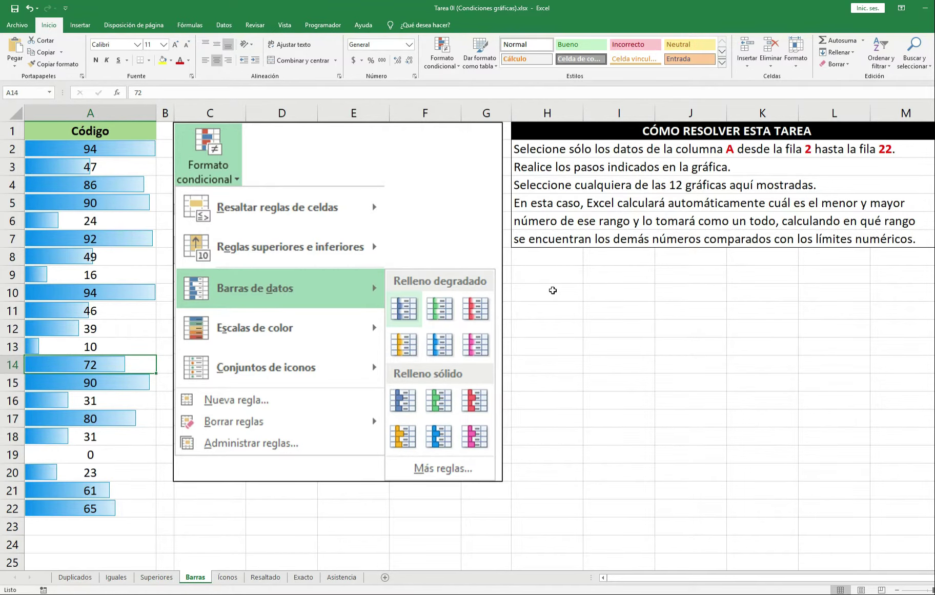
- Set the code in cell A7 of the Barras sheet to 1000
key(Up)
key(Up)
key(Up)
key(Up)
key(Up)
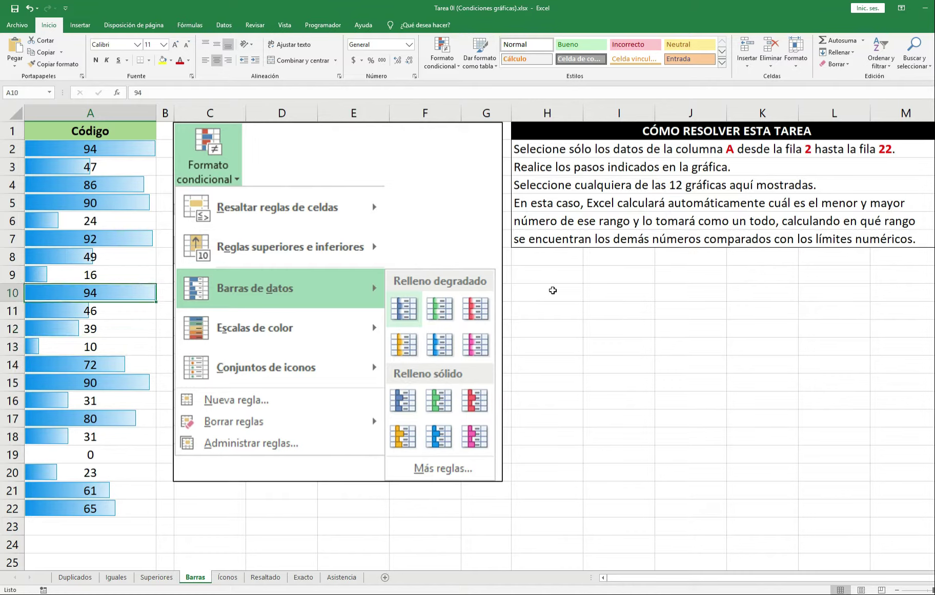
key(Up)
key(Up)
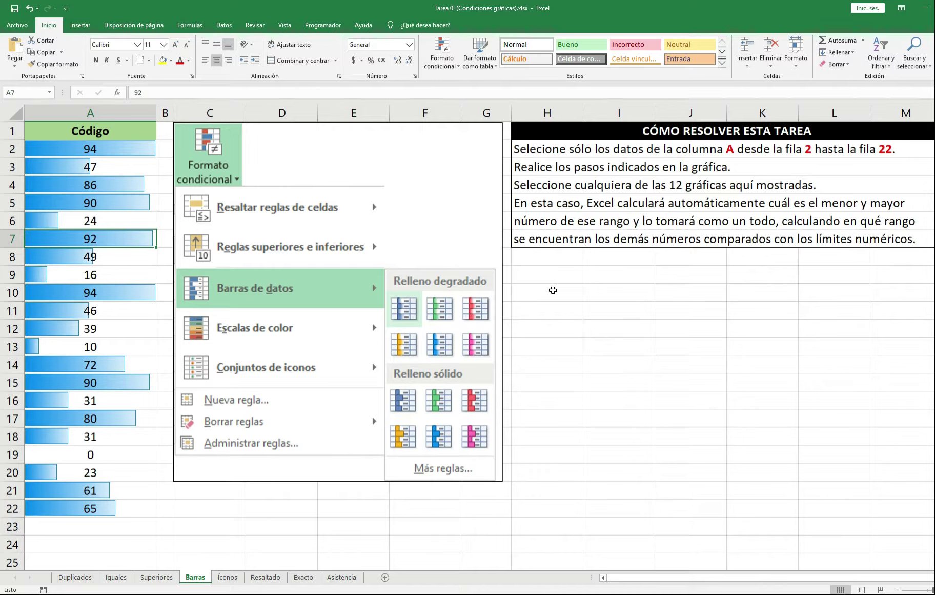
text(1000)
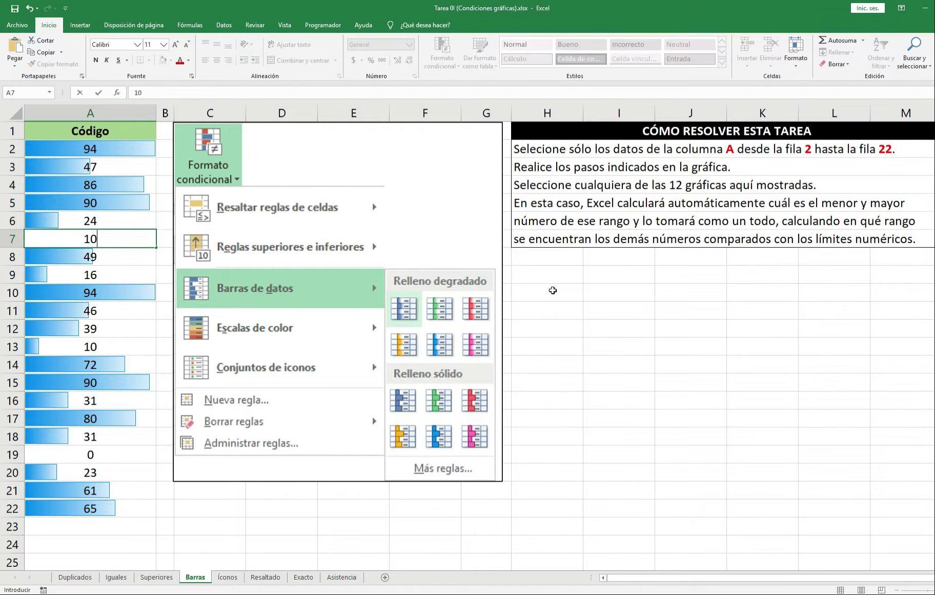
key(Return)
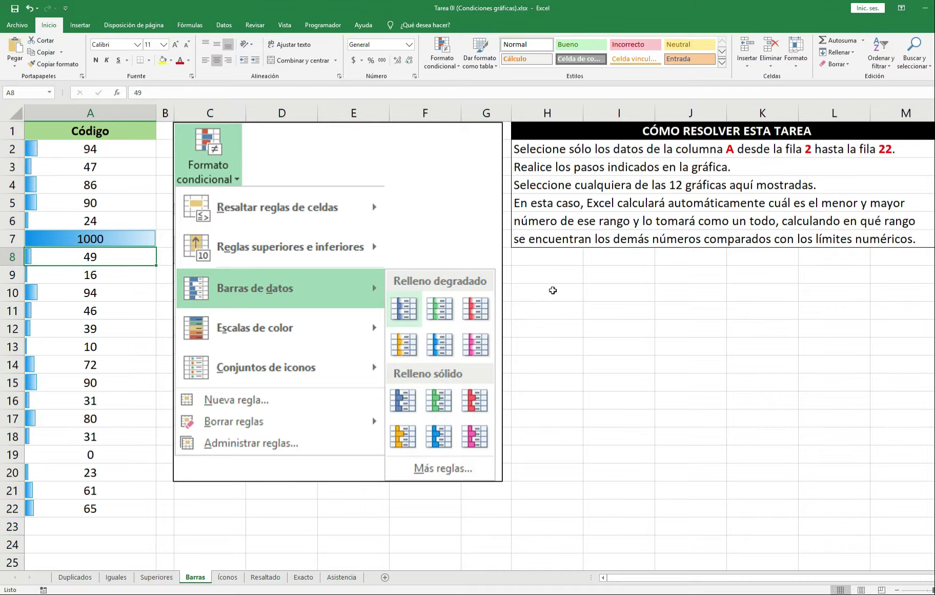
- Set the code in cell A10 of the Barras sheet to 1000000
key(Up)
key(Down)
key(Down)
key(Down)
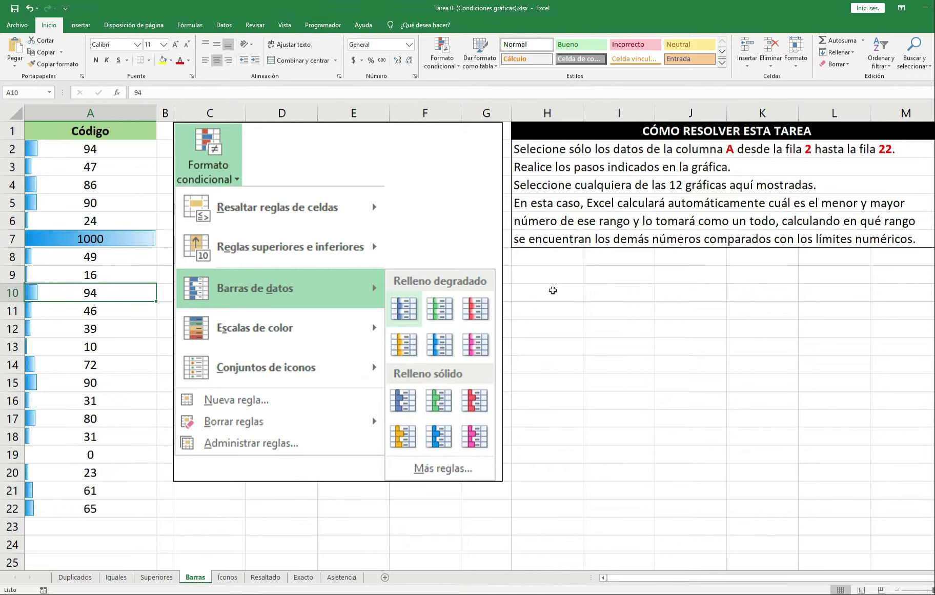
text(1000000)
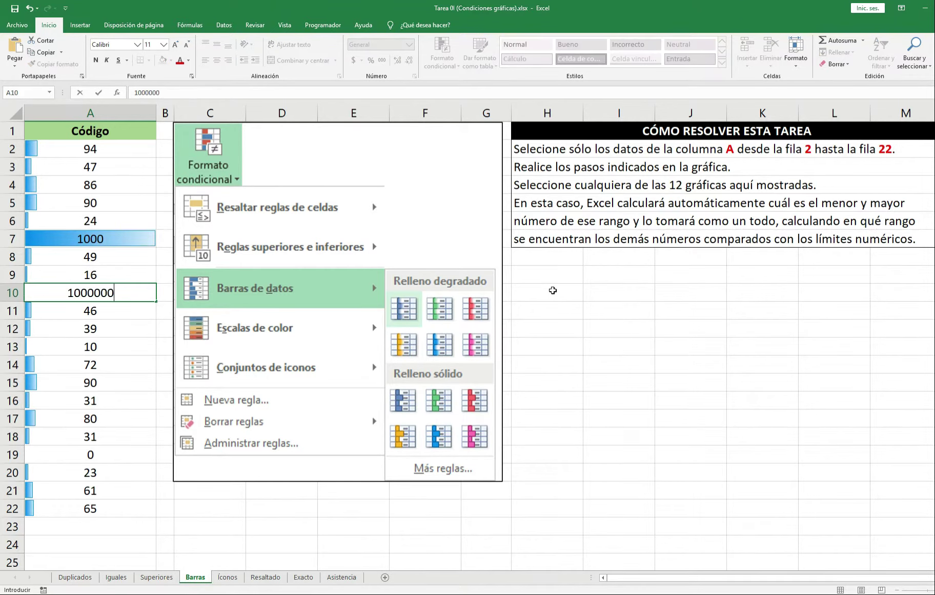
key(Return)
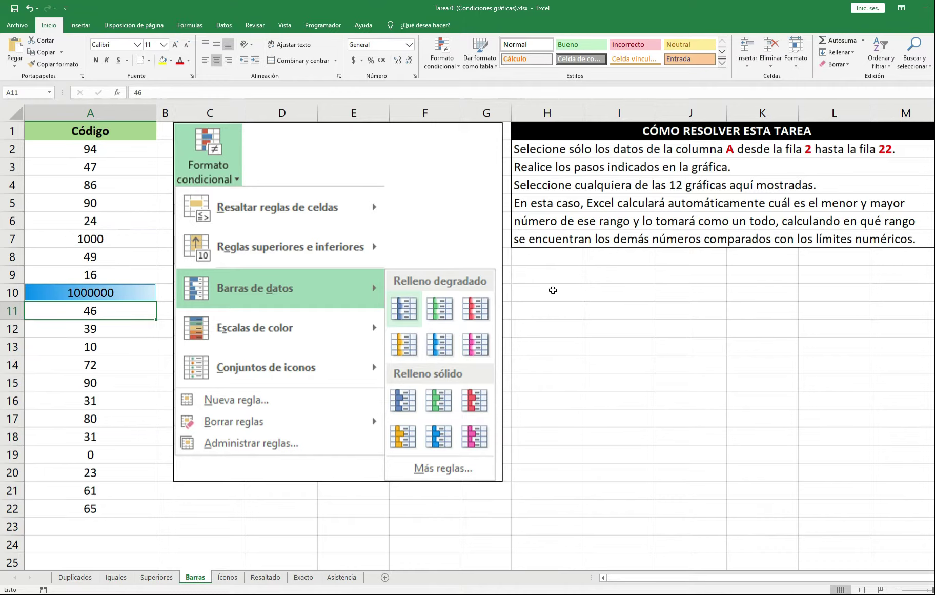
key(Up)
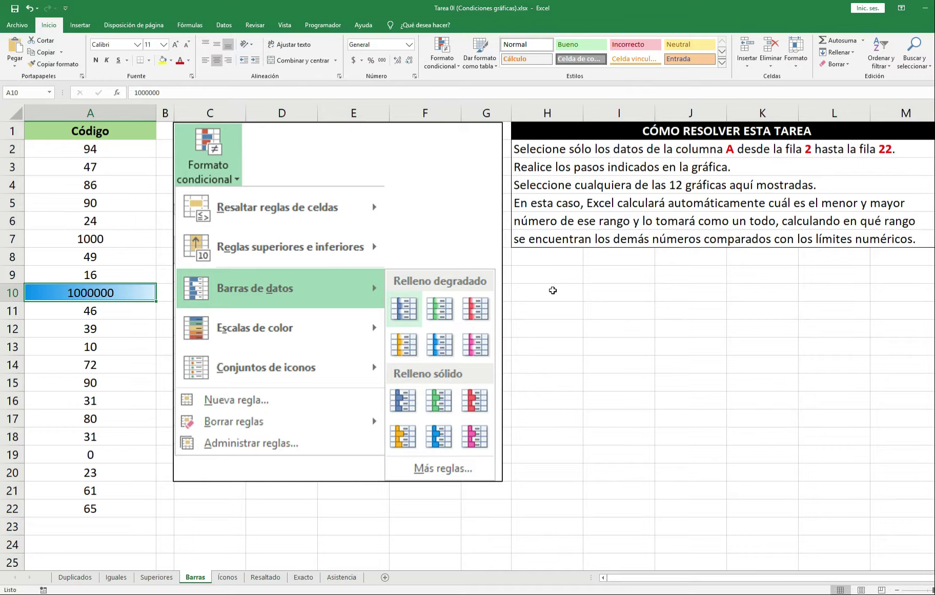
key(Up)
key(Up)
key(Up)
key(Down)
key(Down)
key(Down)
- Start a custom icon set rule for A2:A22 of the Íconos sheet and place its dialog over the example picture
key(ctrl+Page_Down)
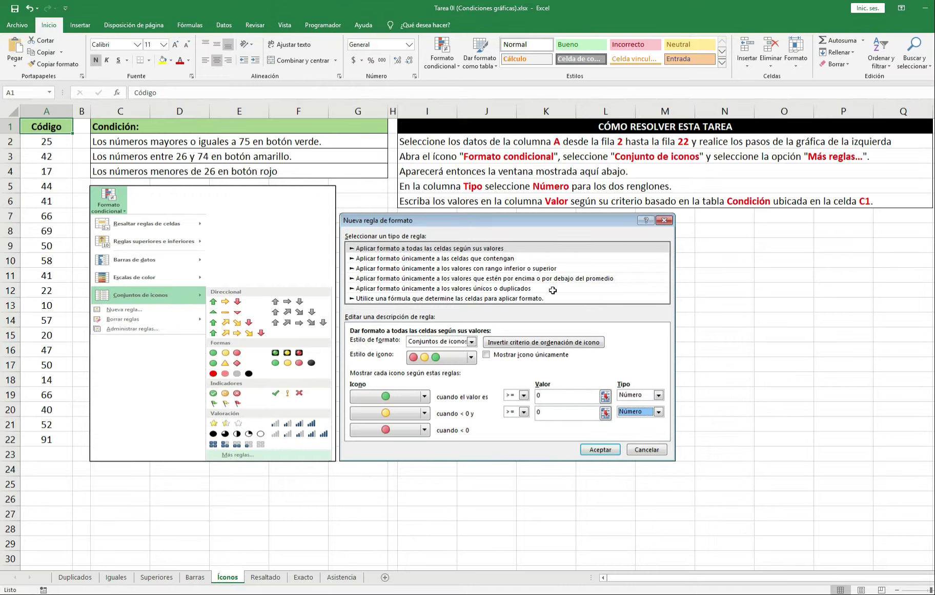
key(Down)
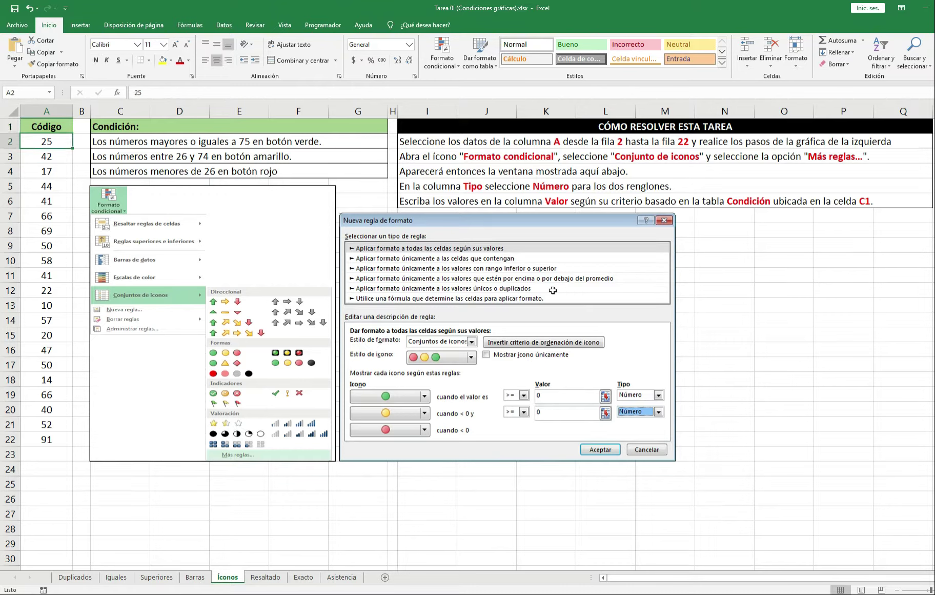
key(ctrl+shift+Down)
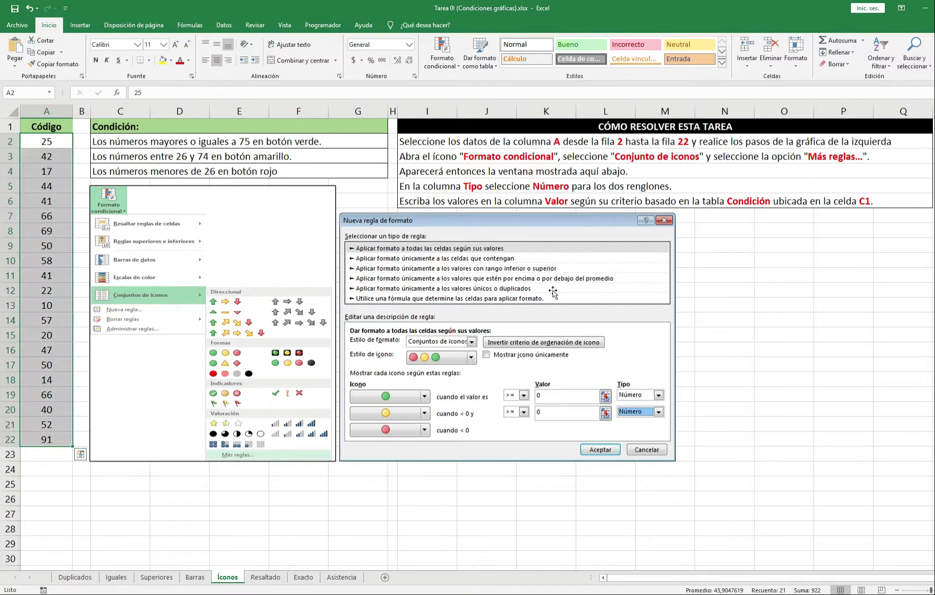
click(449, 63)
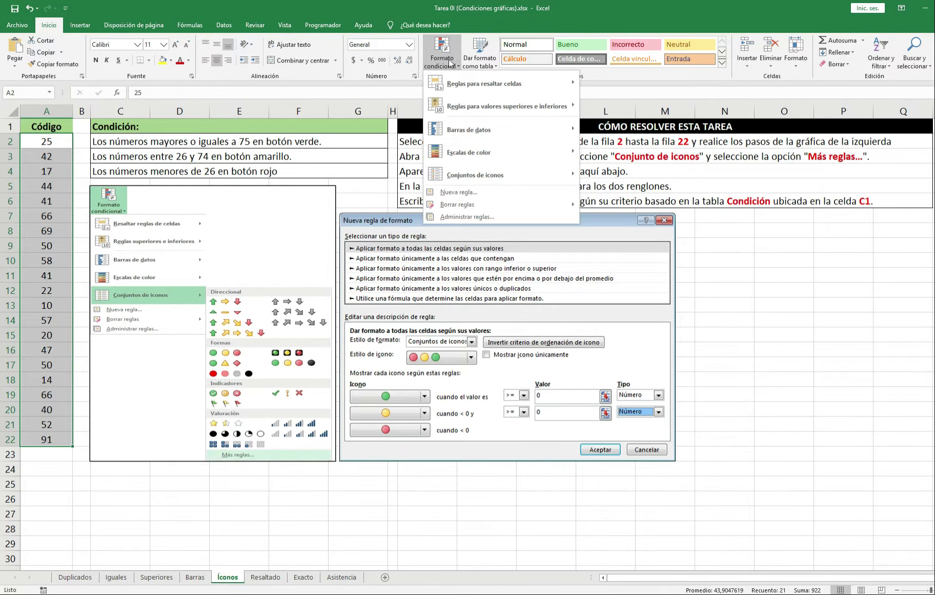
mouse_move(501, 181)
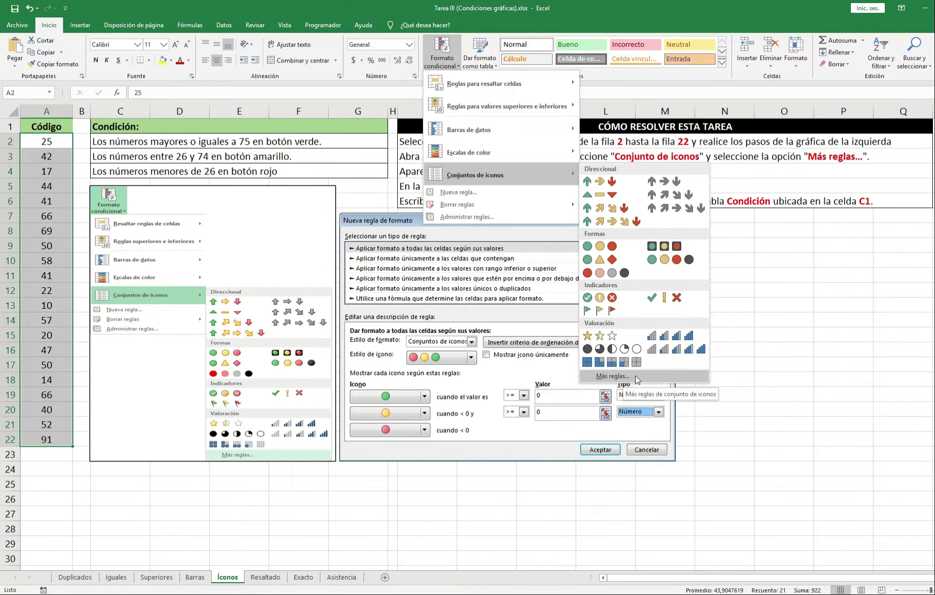
click(613, 376)
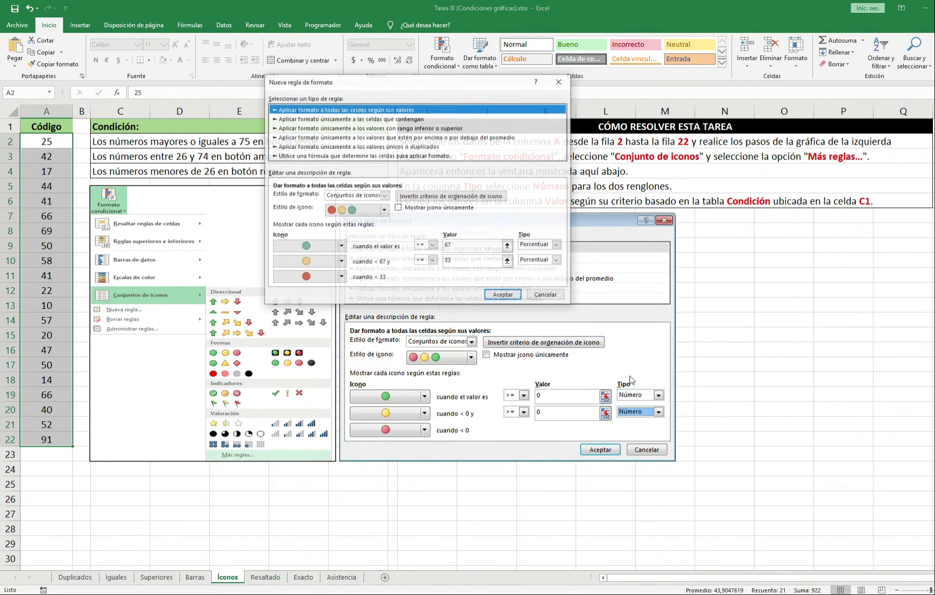
drag(464, 91, 533, 225)
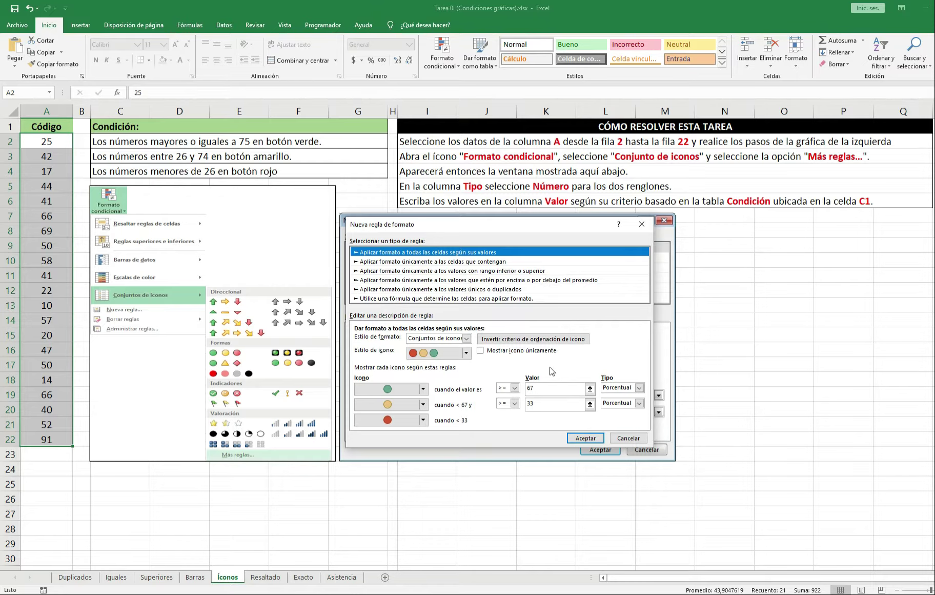
- Set the value type of both the green and the yellow icon thresholds to Número
click(640, 388)
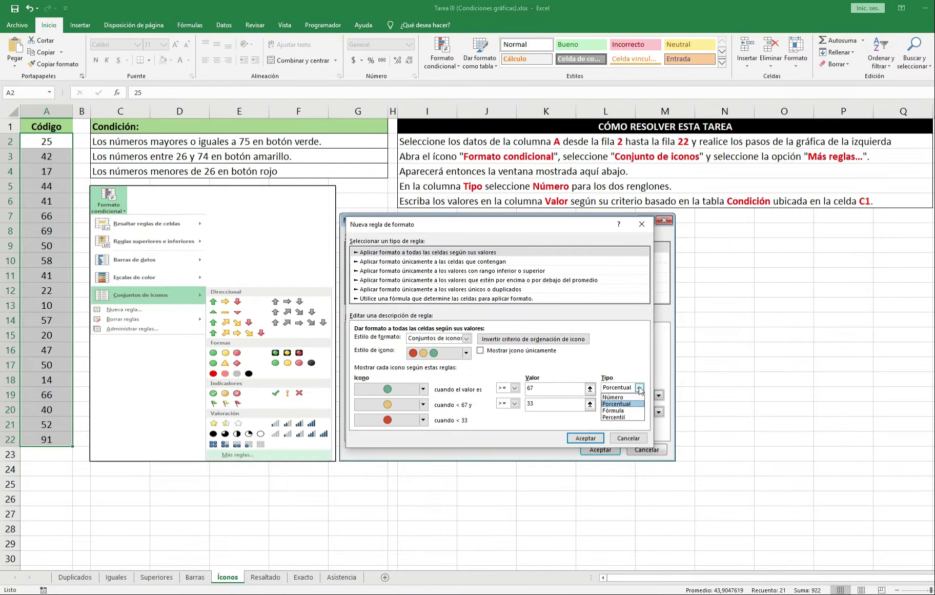
click(632, 400)
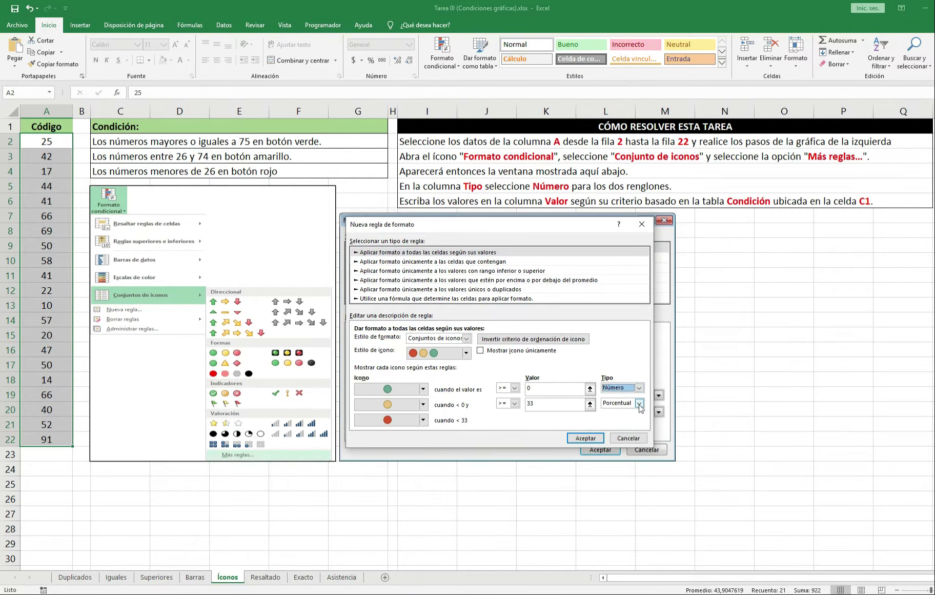
click(632, 402)
click(630, 414)
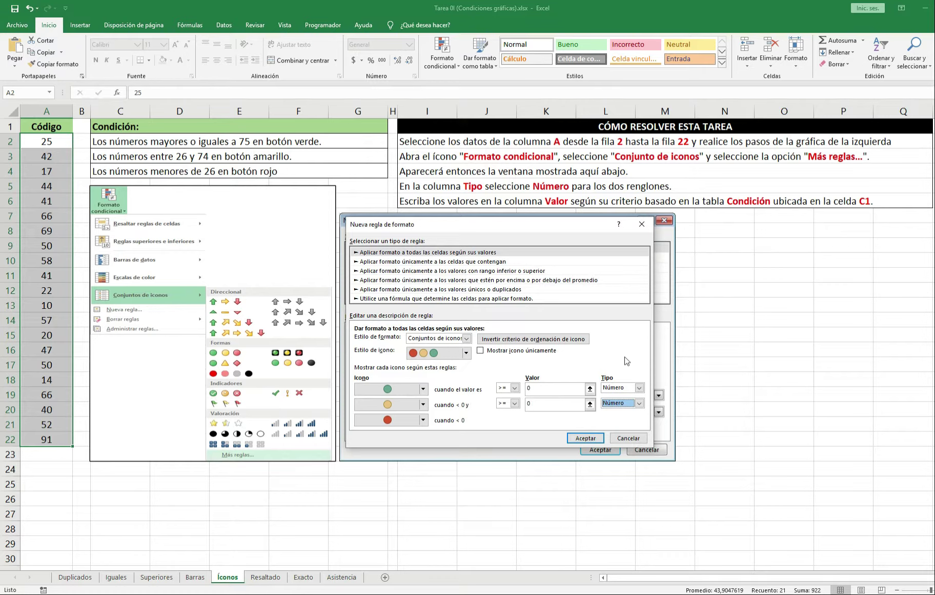
- Set the green icon threshold to >= 75 and the yellow one to >= 26, and apply the icon rule
click(549, 387)
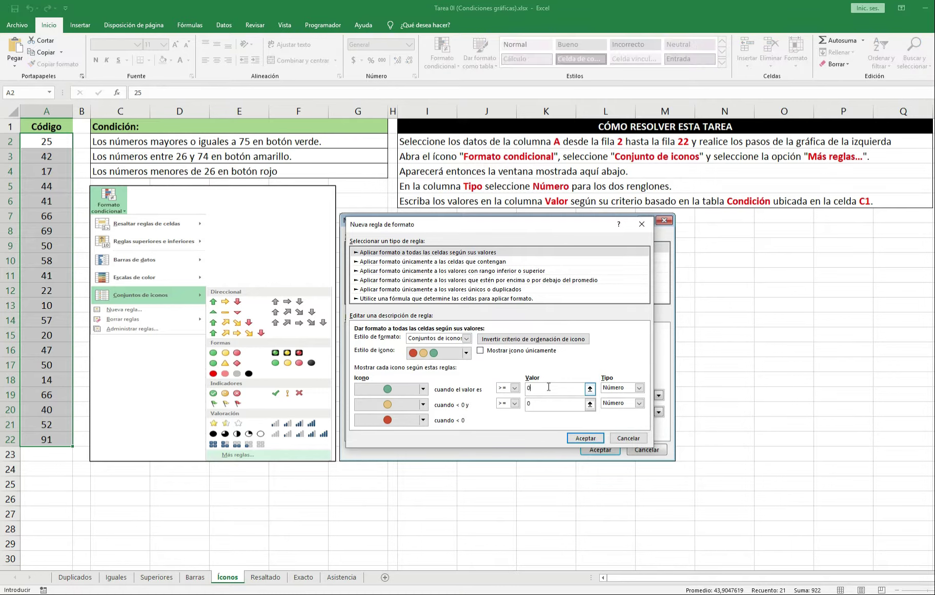
text(75)
key(Tab)
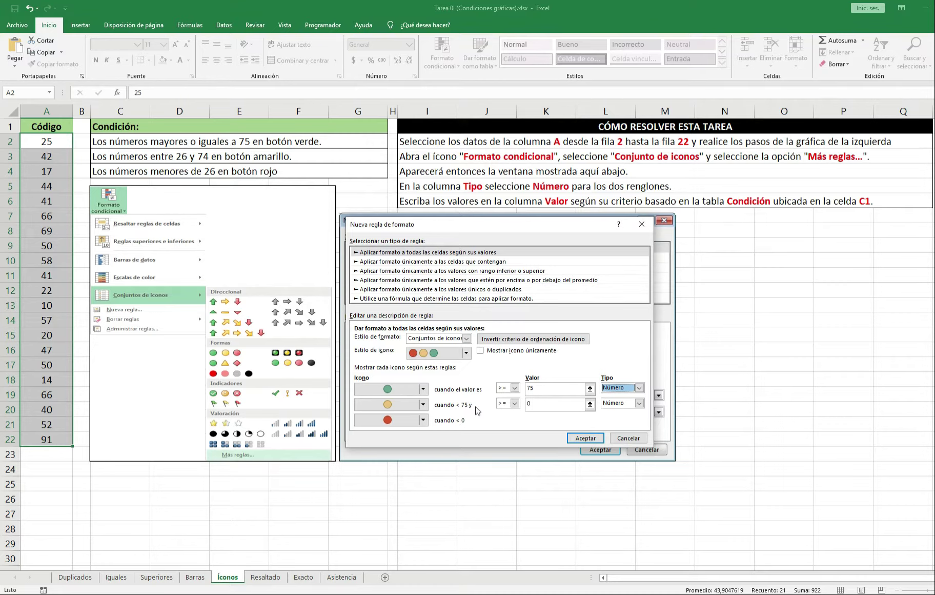
click(550, 406)
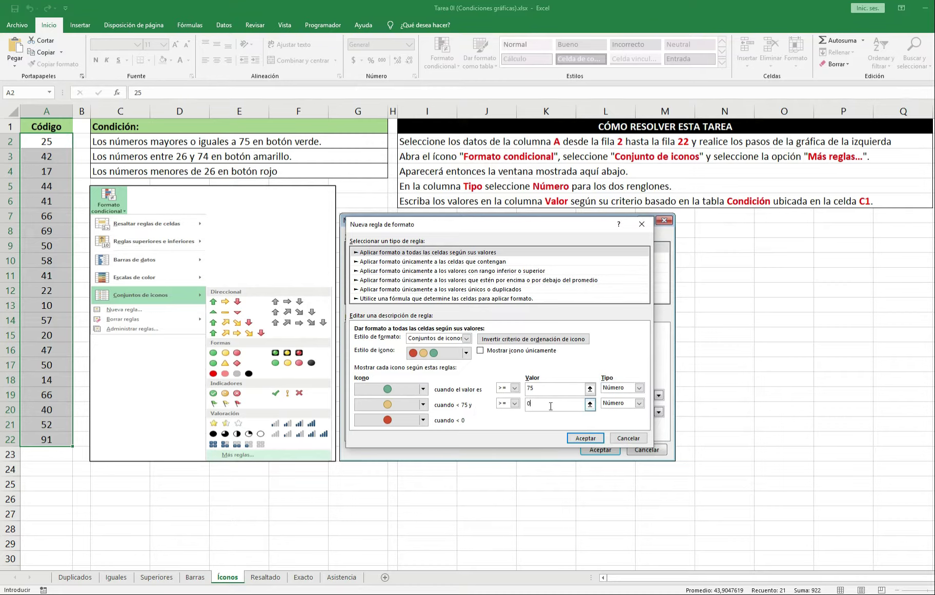
text(26)
key(Tab)
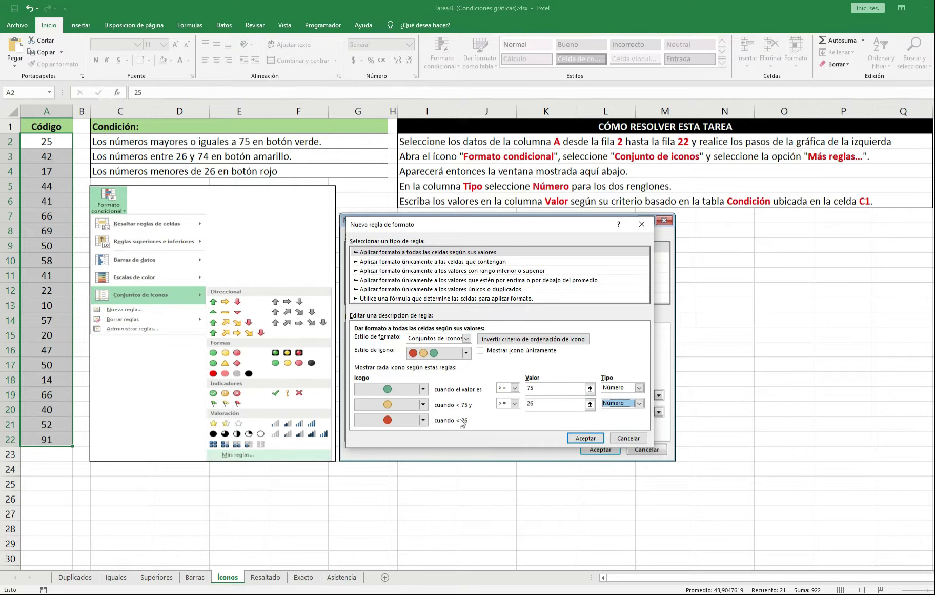
click(590, 437)
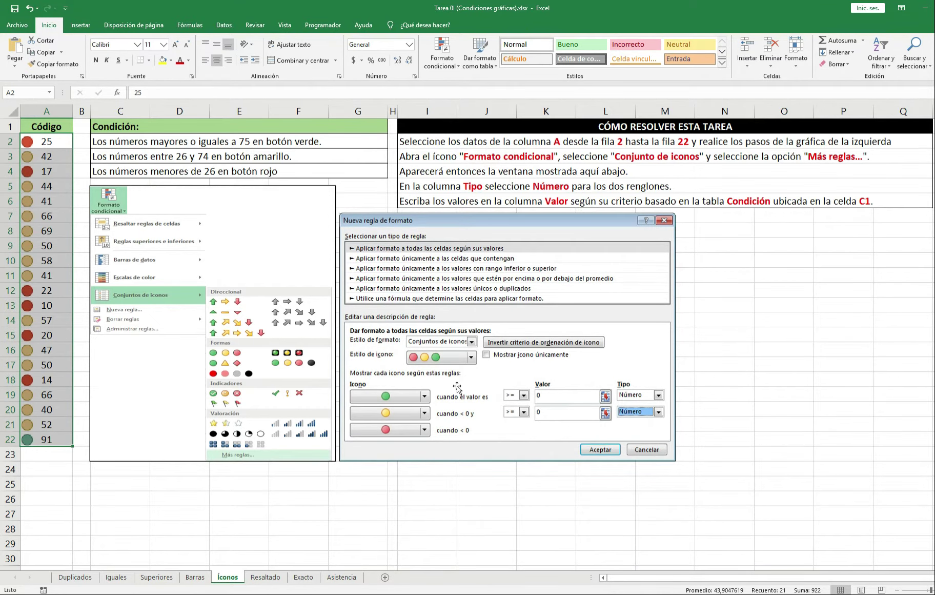
click(81, 247)
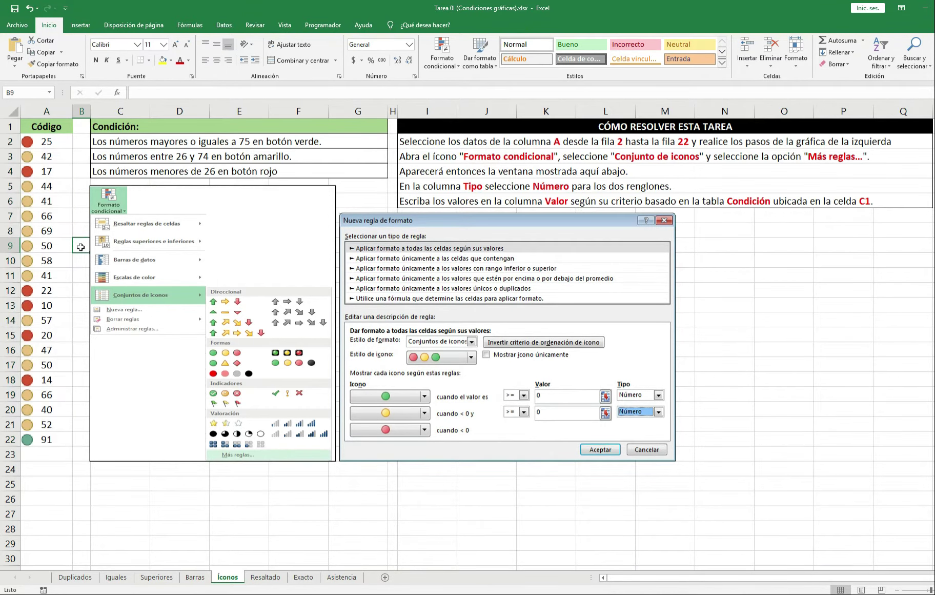
click(48, 230)
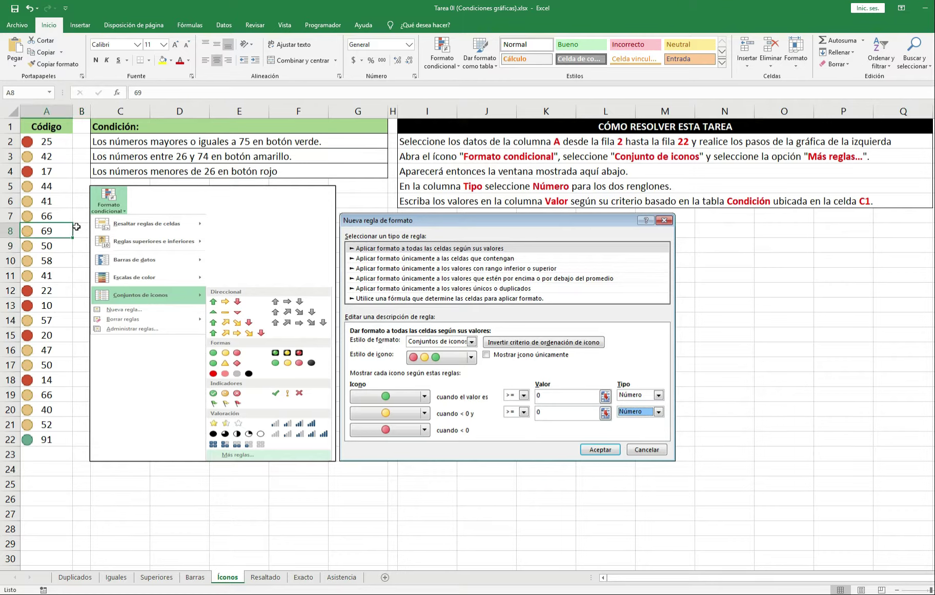
- Set cell A8 of the Íconos sheet to 10 and cell A6 to 80
text(10)
key(Return)
key(Up)
key(Up)
key(Up)
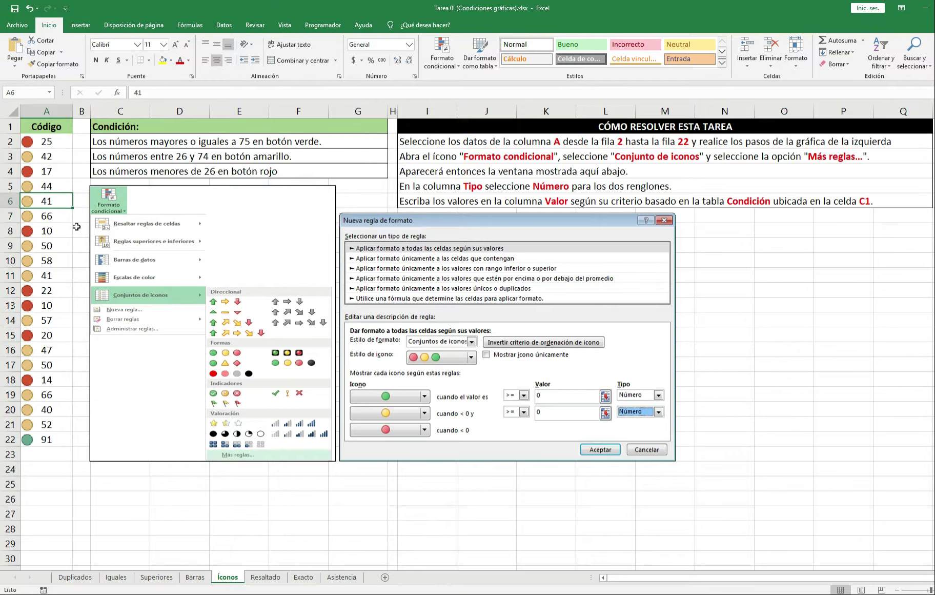
text(80)
key(Return)
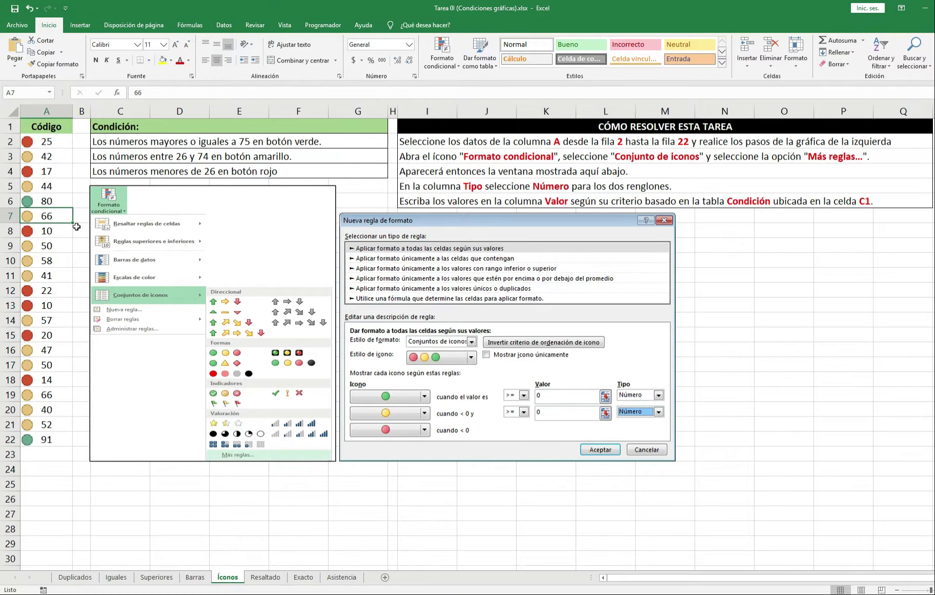
- Edit the icon set rule on A2:A22 so that it shows only the icons, and apply it
key(Down)
key(Down)
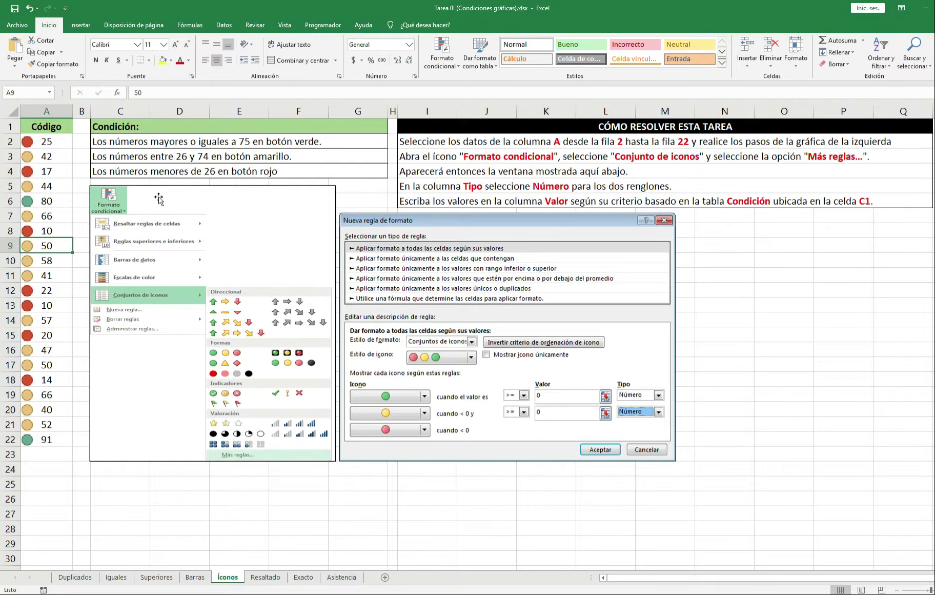
click(453, 63)
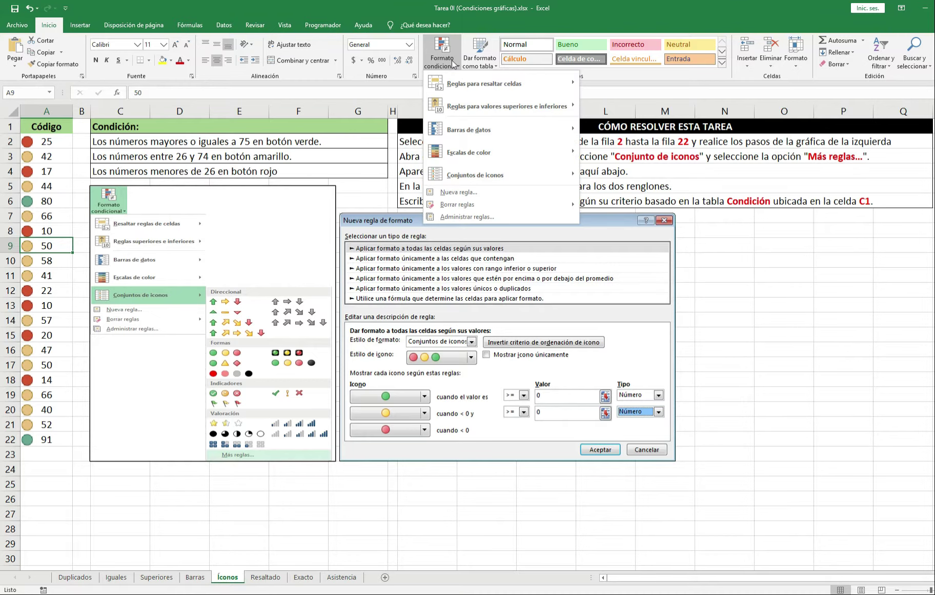
click(497, 216)
click(385, 322)
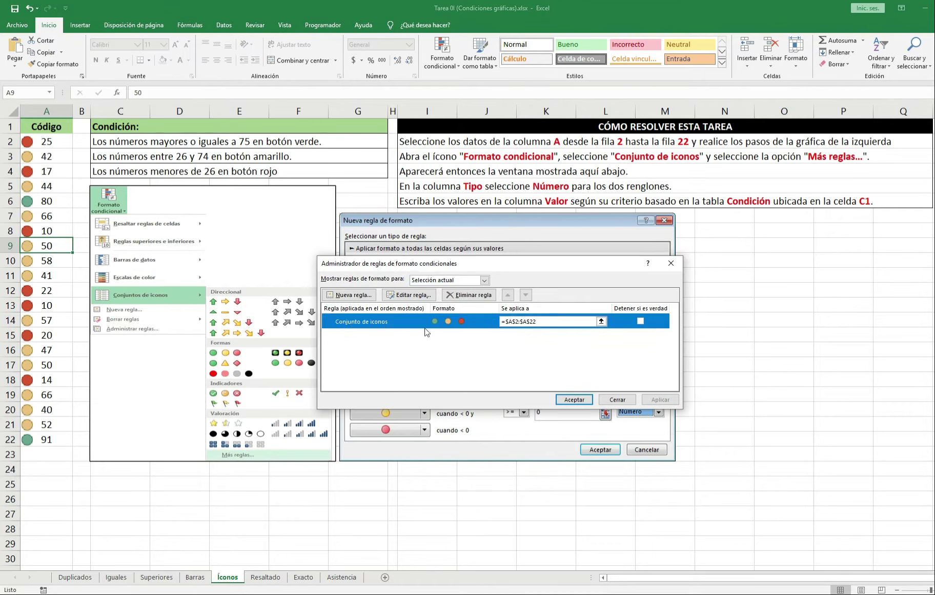
click(413, 294)
drag(476, 223, 476, 227)
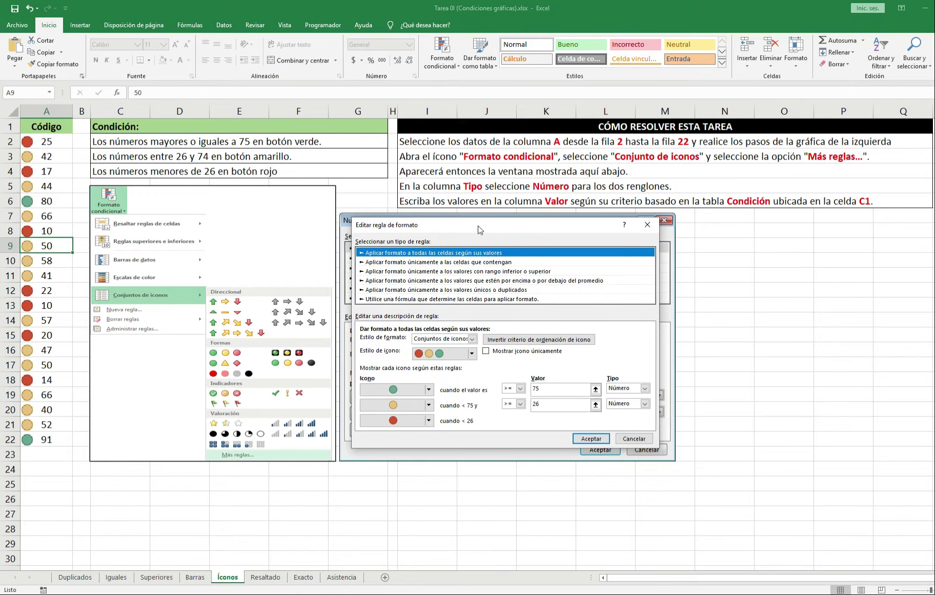
click(486, 352)
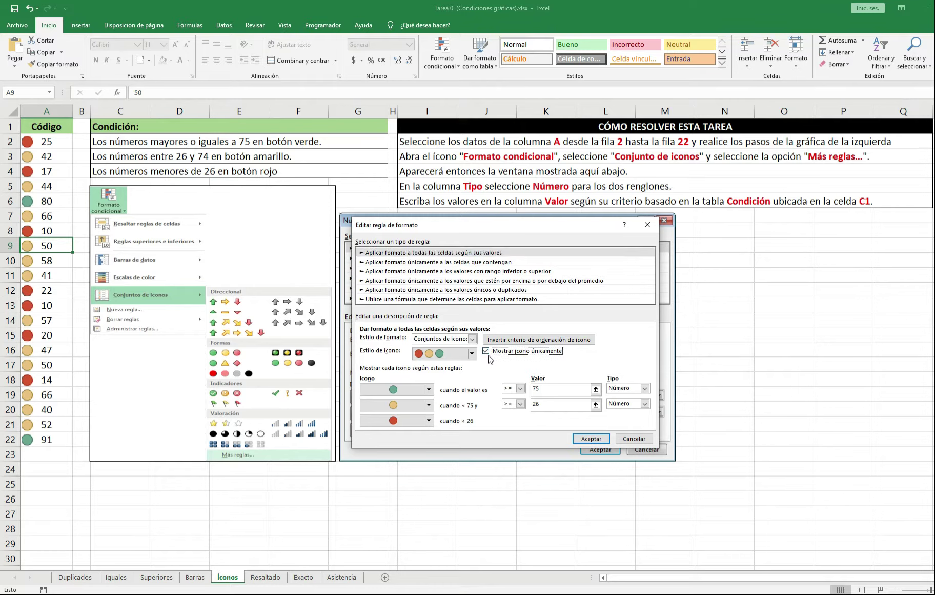
click(591, 438)
click(574, 400)
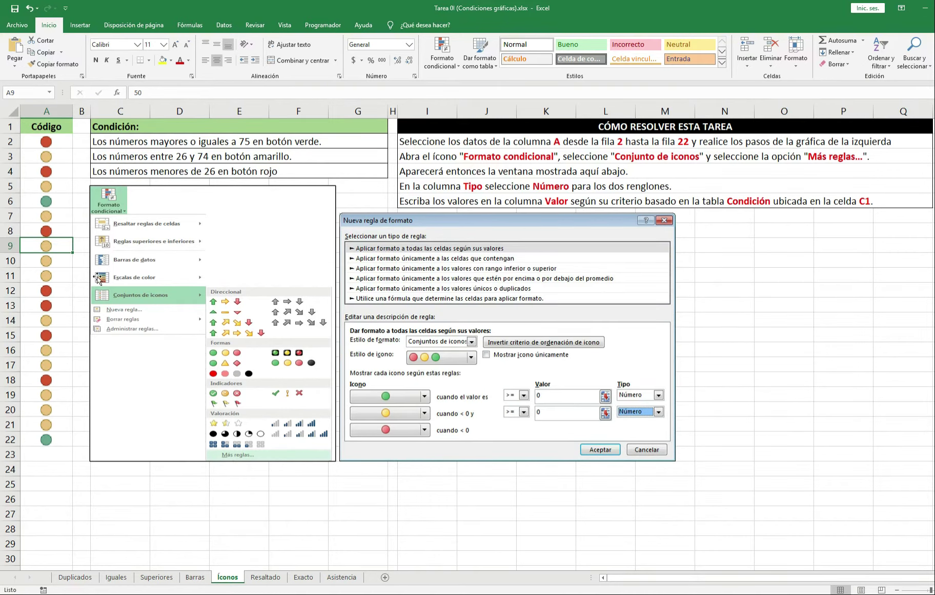
- Inspect the values hidden behind the icons in cells A2 to A5 and A8
click(59, 140)
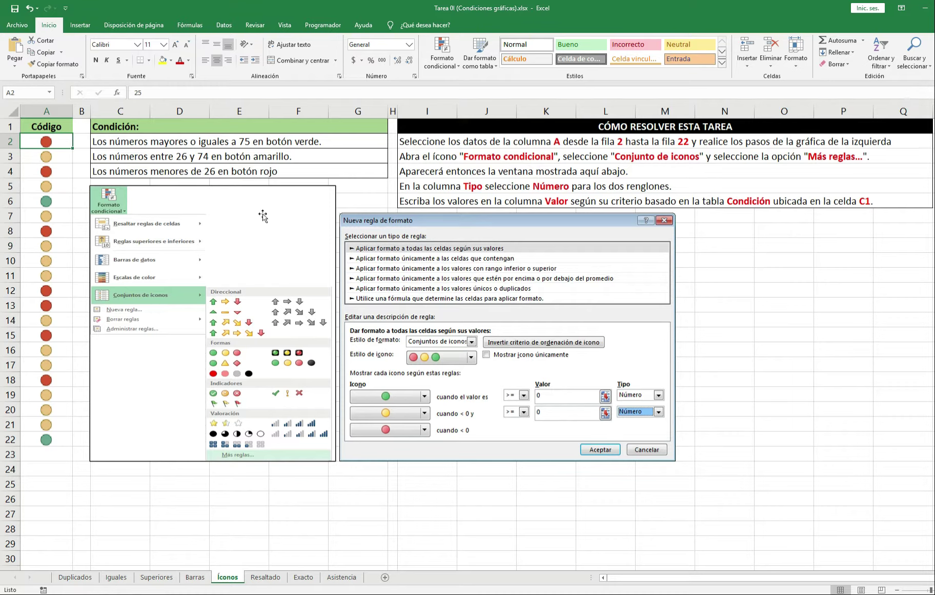
key(Down)
key(Down)
key(Down)
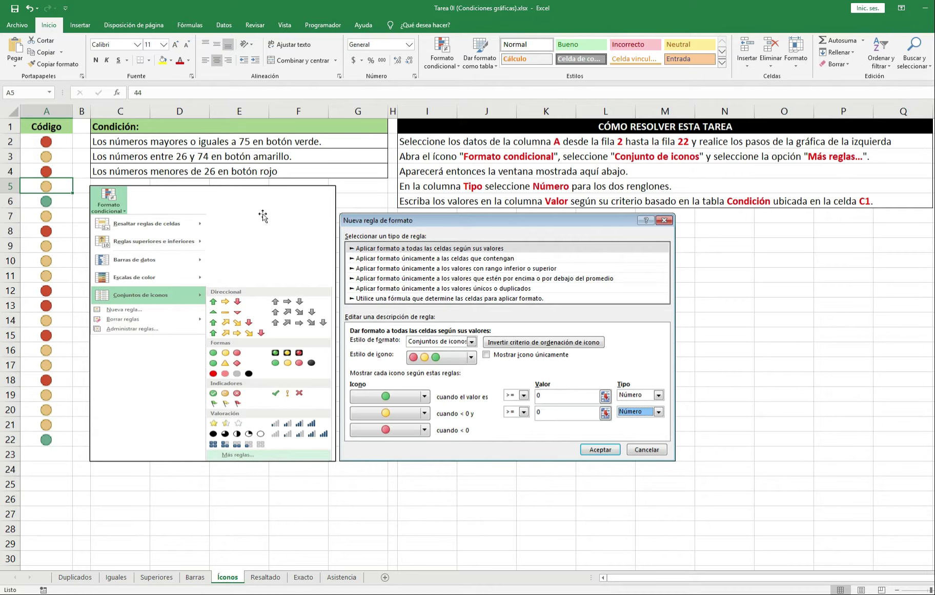
click(159, 93)
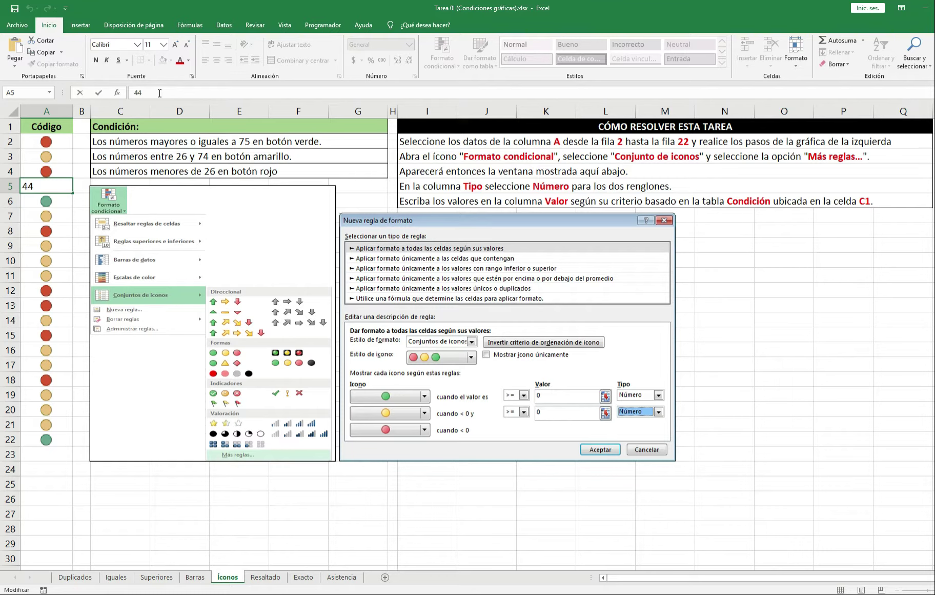
click(53, 235)
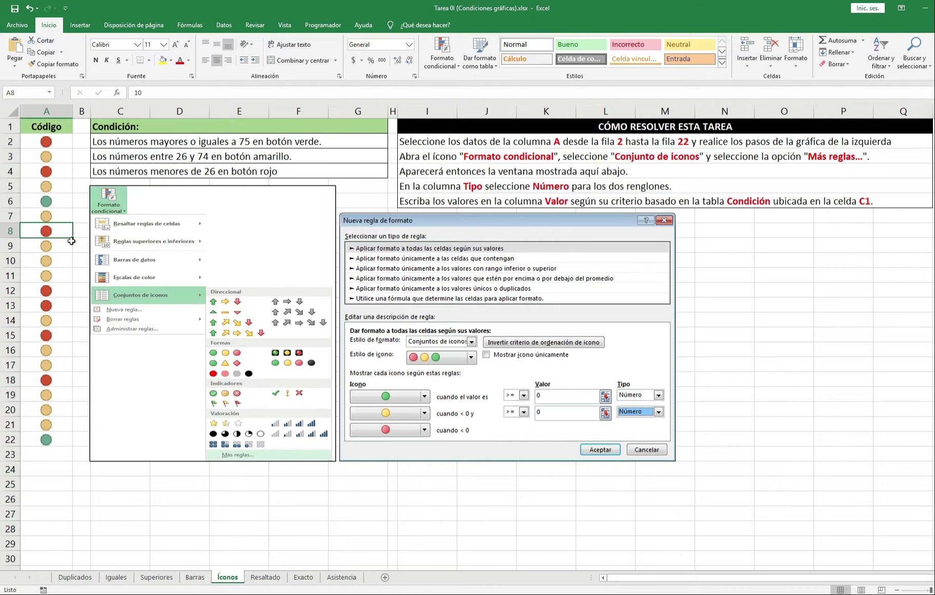
- Open the icon set rule on A2:A22 for editing and set its green icon threshold to >= 85
click(453, 64)
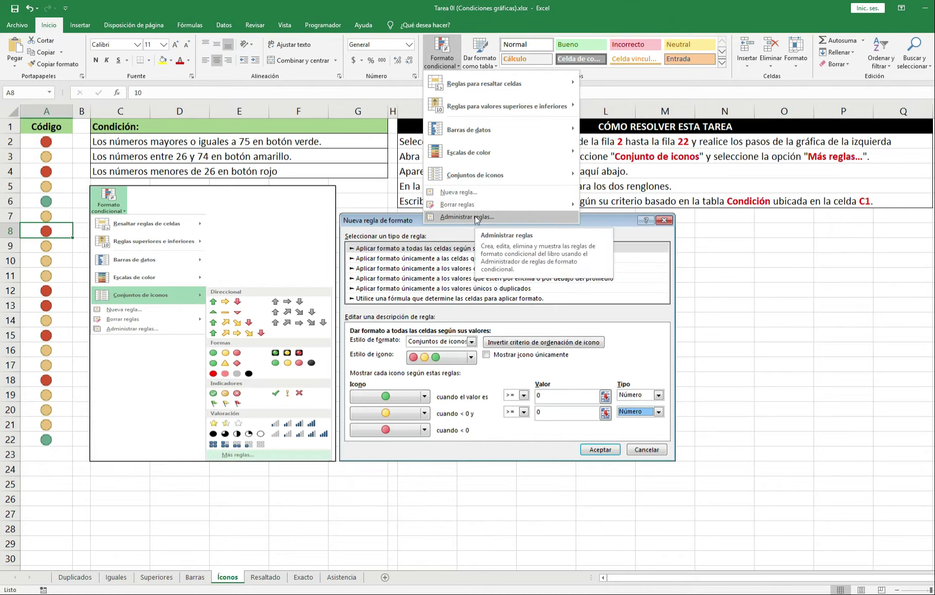
click(476, 218)
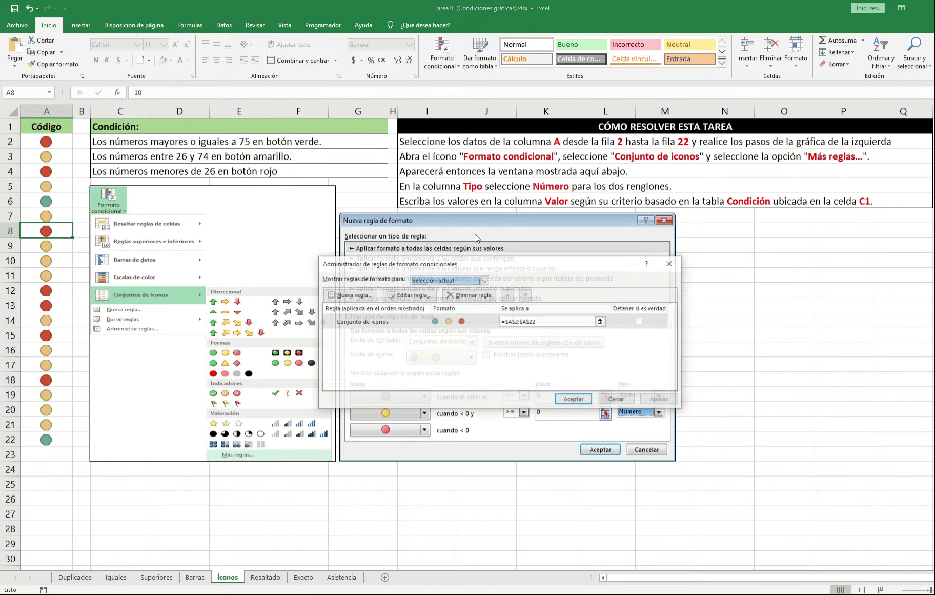
click(413, 322)
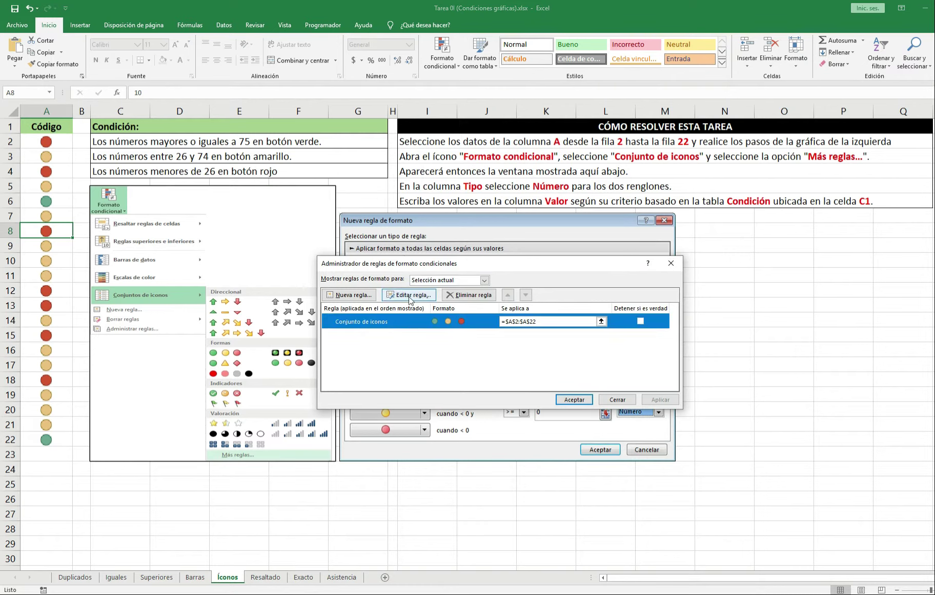
click(411, 296)
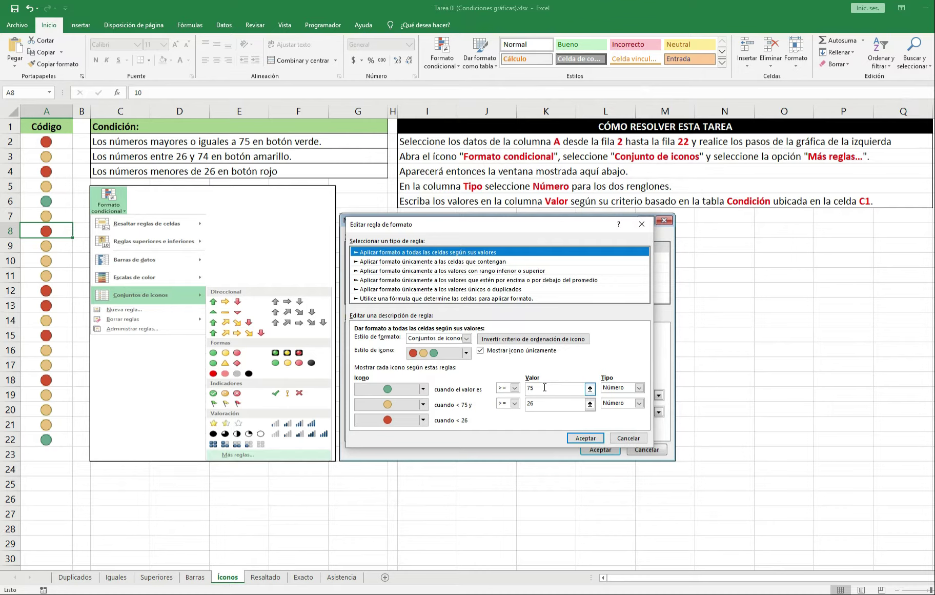
drag(545, 387, 529, 388)
text(85)
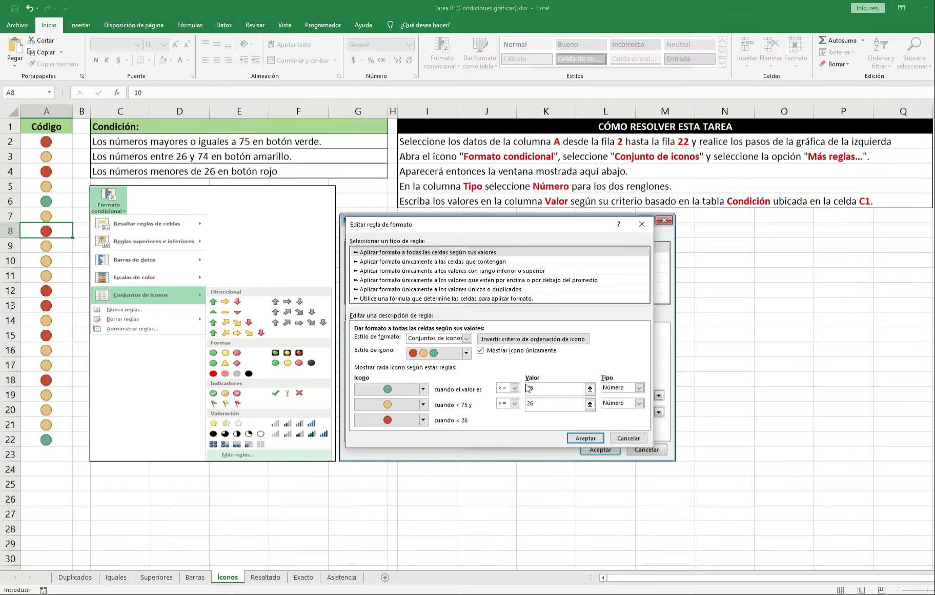
- Set the yellow icon threshold to >= 50, apply the edited rule and check cells in the code column
drag(538, 405, 527, 405)
text(50)
key(Tab)
key(Tab)
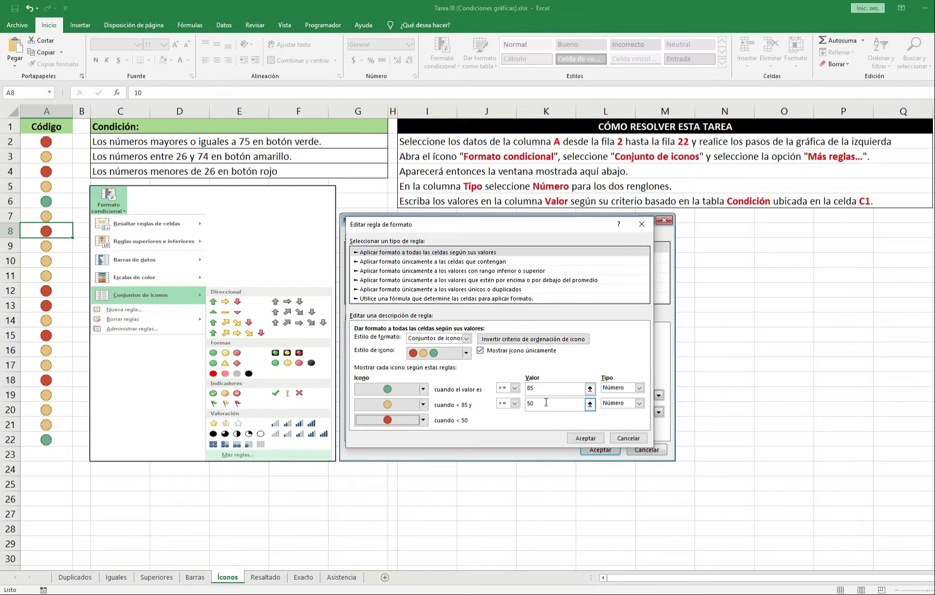
click(579, 437)
click(574, 399)
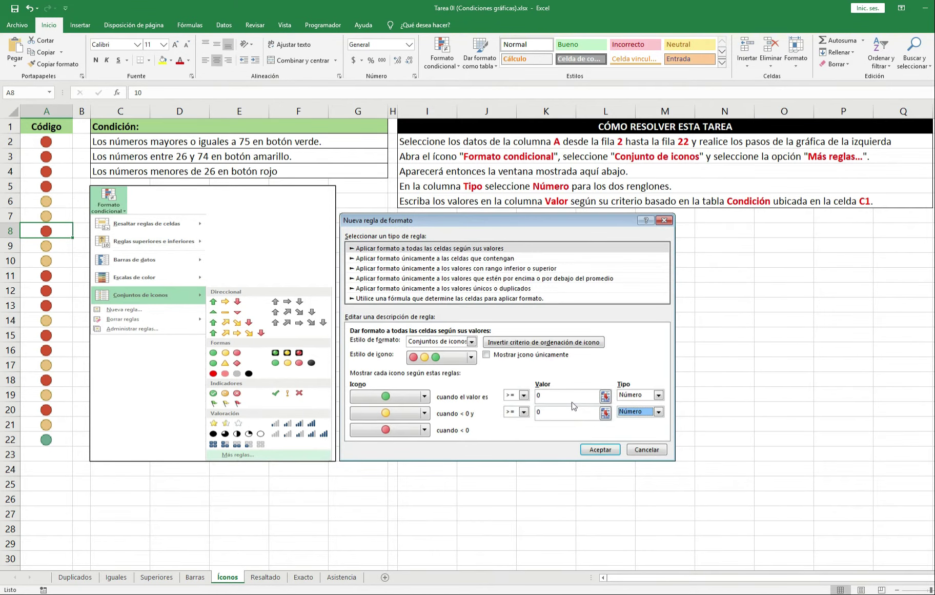
click(63, 249)
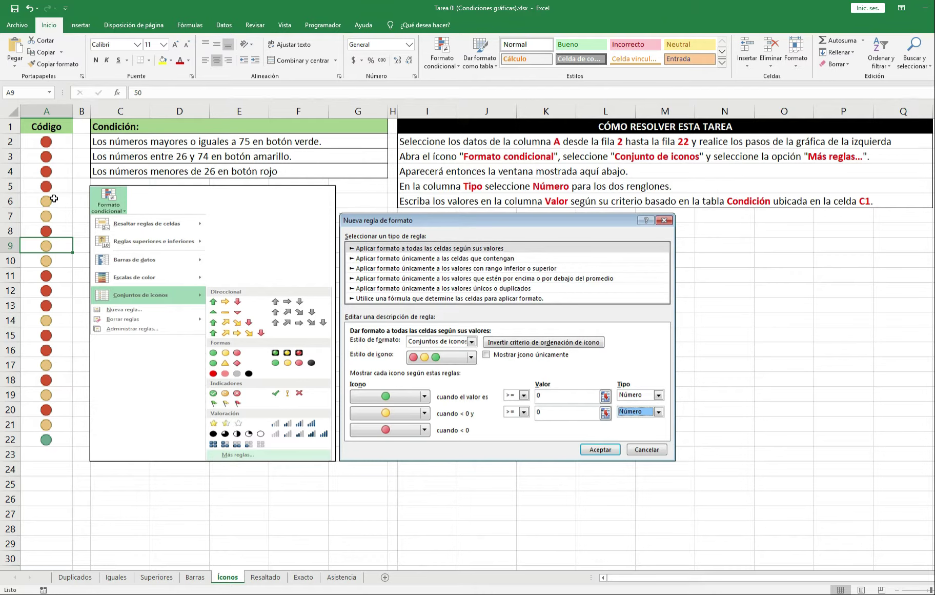
click(63, 171)
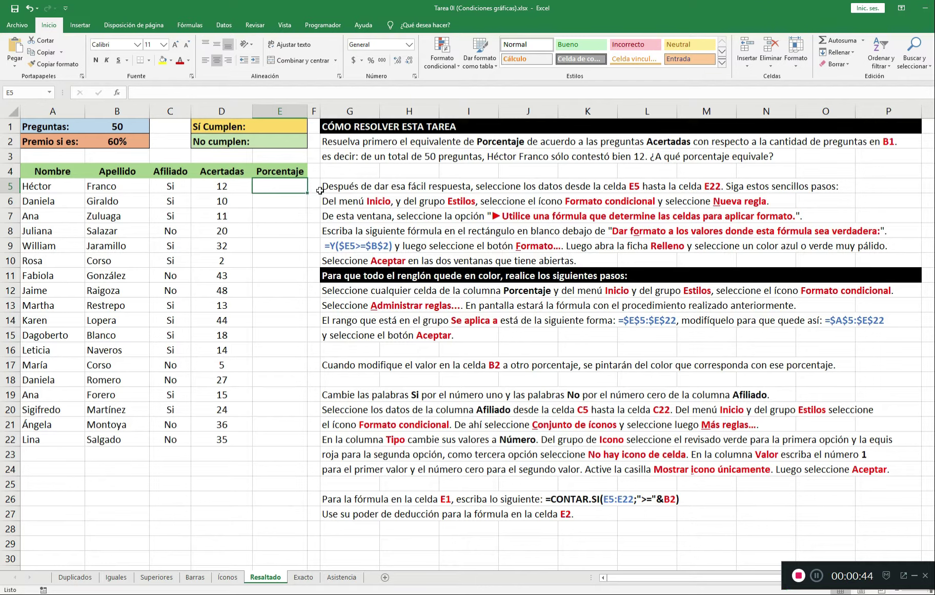
- Enter the formula =D5/$B$1 in cell E5 of the Resaltado sheet
text(=)
key(Left)
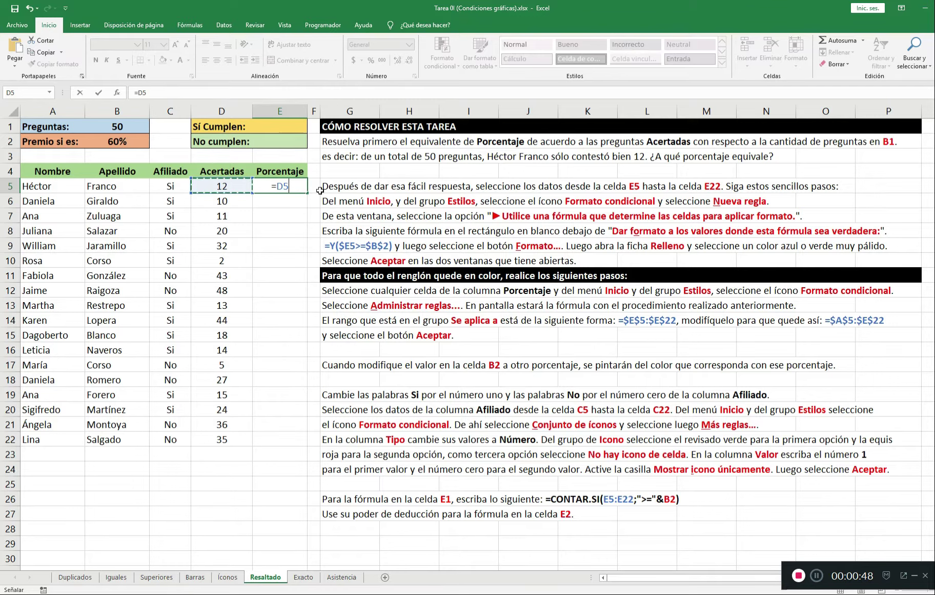
text(/)
key(ctrl+Home)
key(Right)
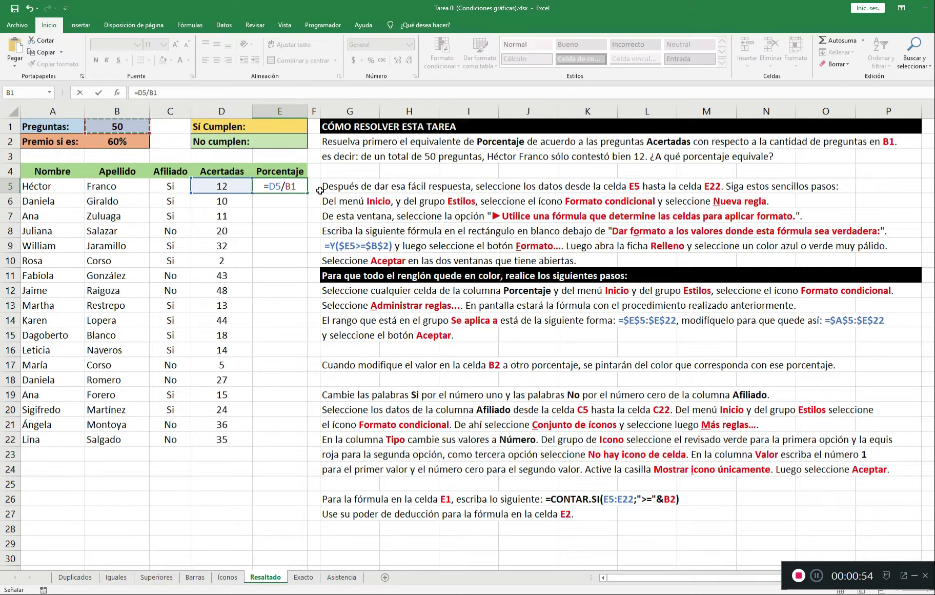
key(F4)
key(Return)
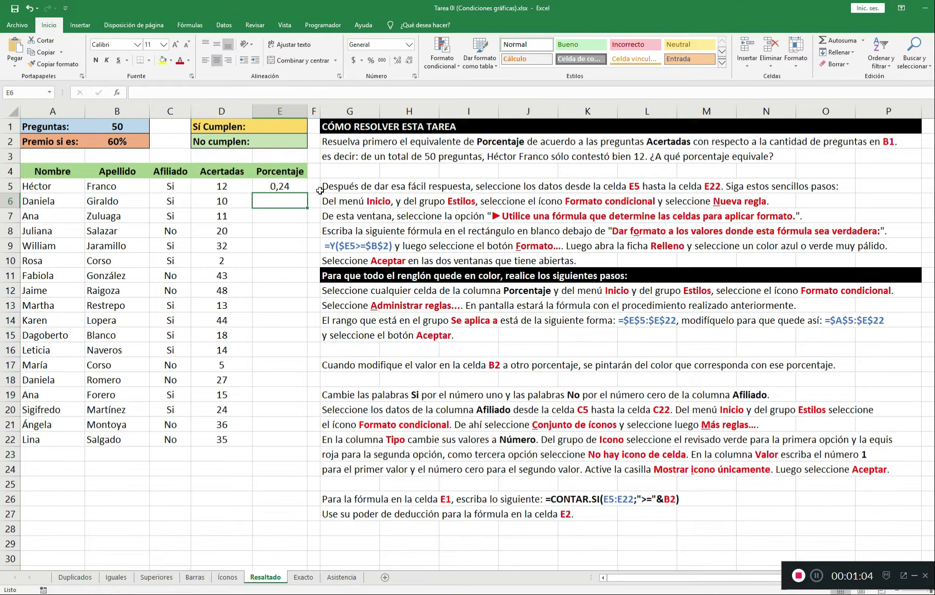
- Fill the Porcentaje formula from E5 down to E22 and format the range as percentages
key(Left)
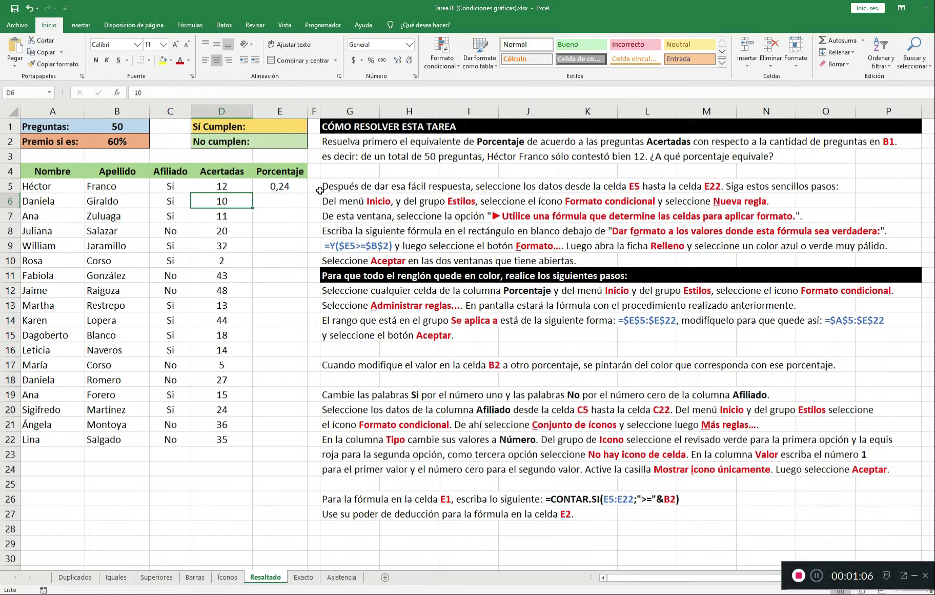
key(ctrl+Down)
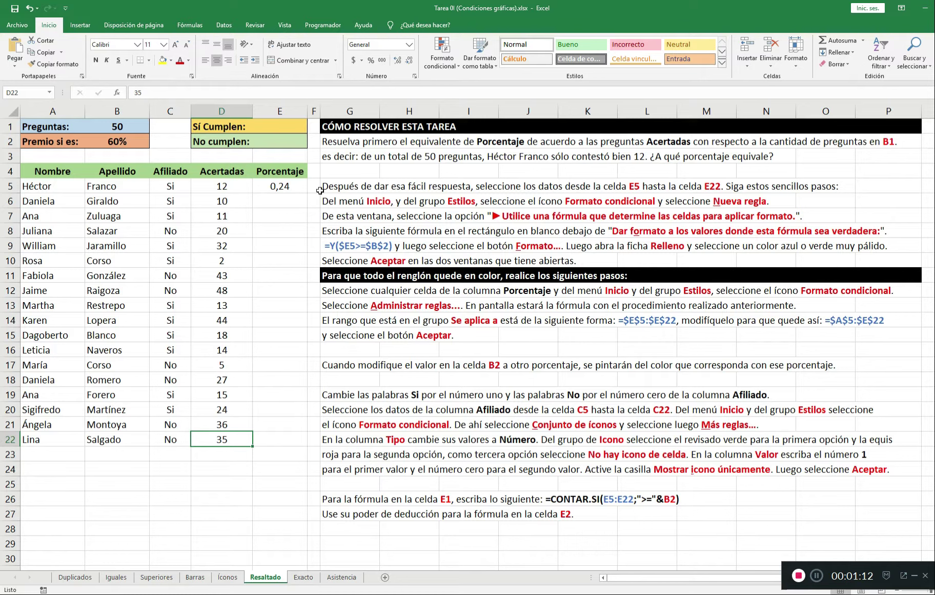
key(Right)
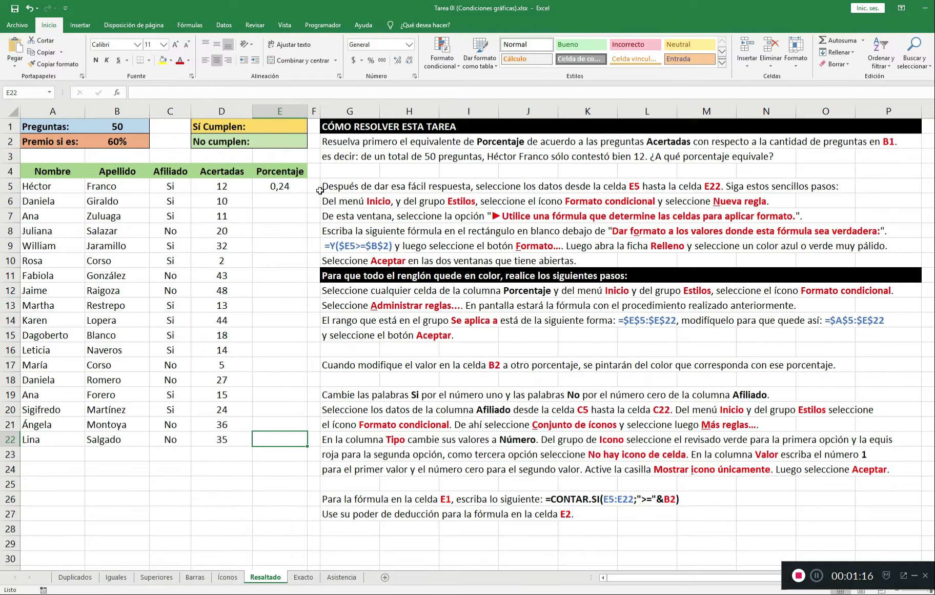
key(ctrl+shift+Up)
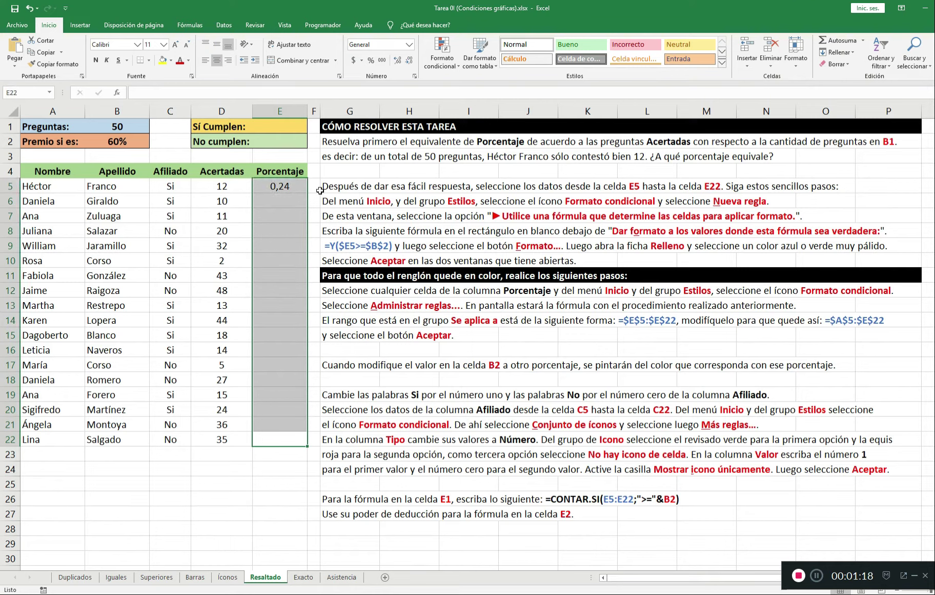
key(ctrl+d)
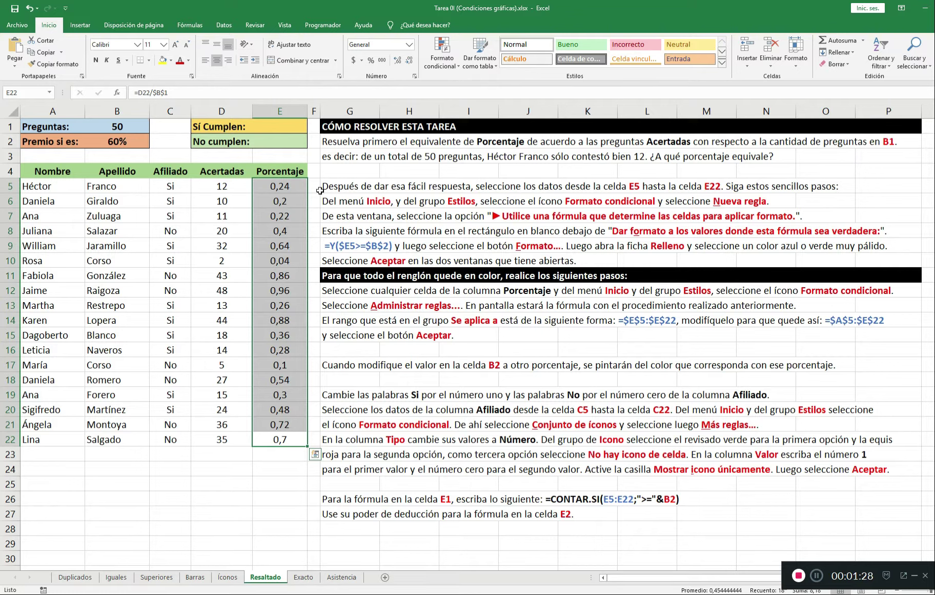
key(ctrl+shift+5)
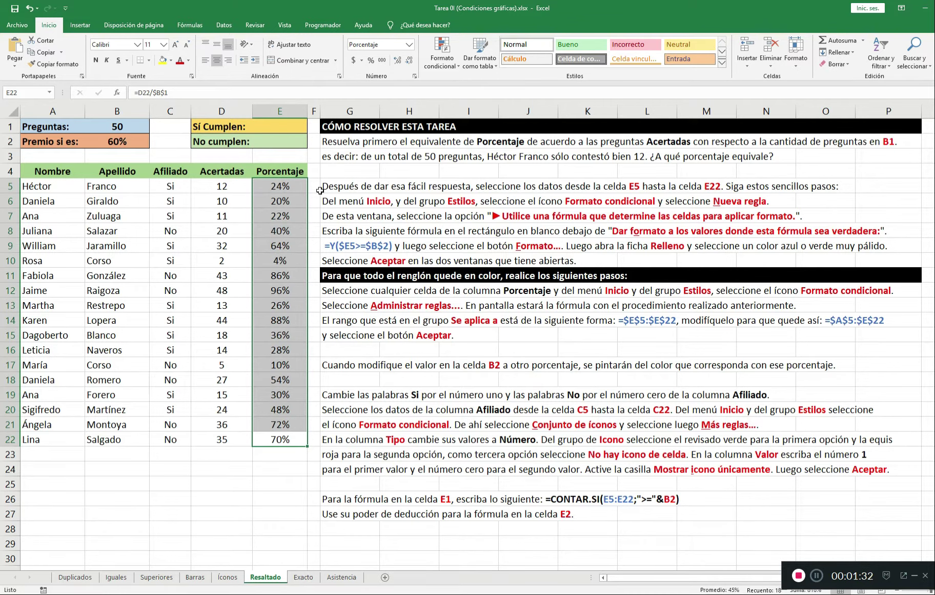
- Start a new conditional formatting rule for E5:E22 that uses a formula to determine which cells to format
key(Up)
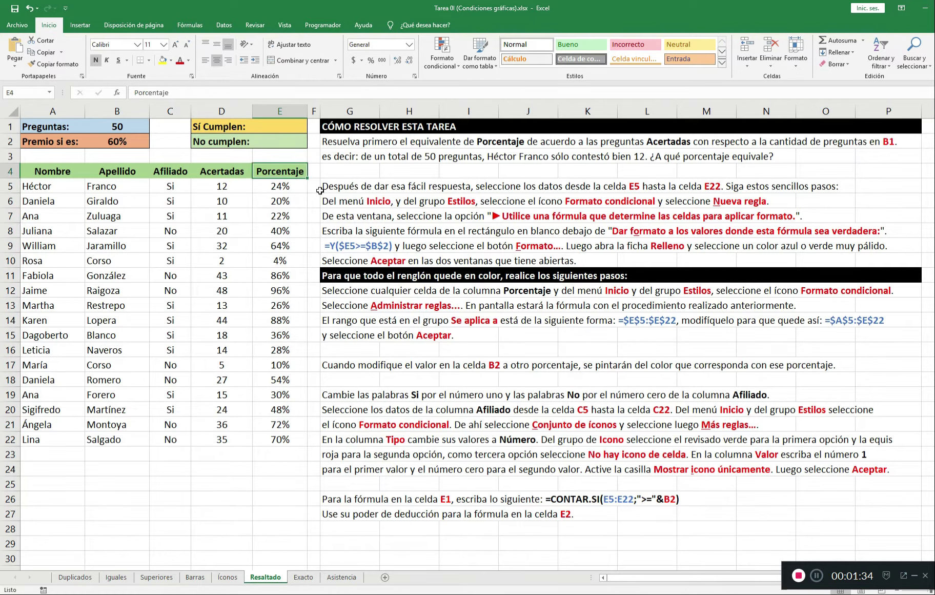
key(Down)
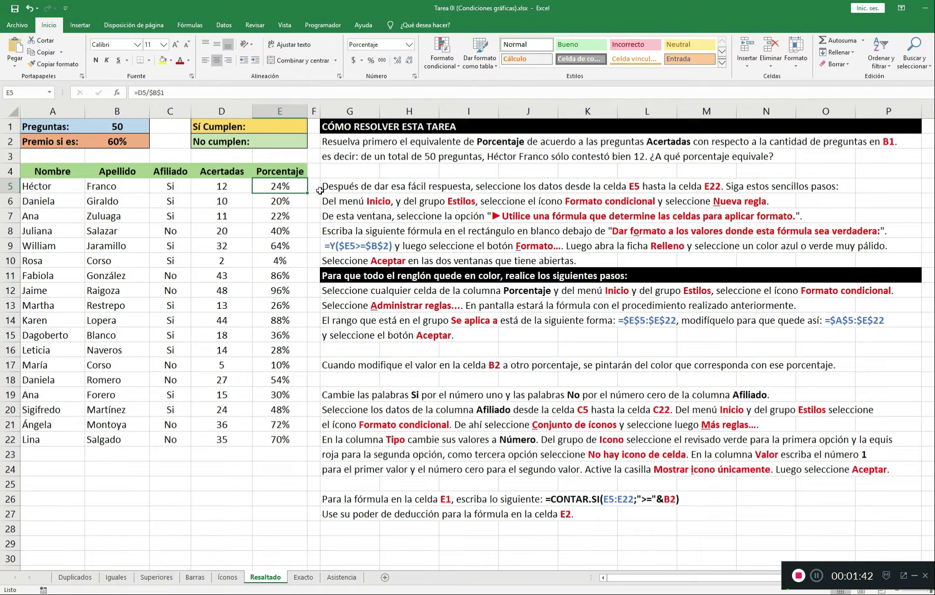
key(ctrl+shift+Down)
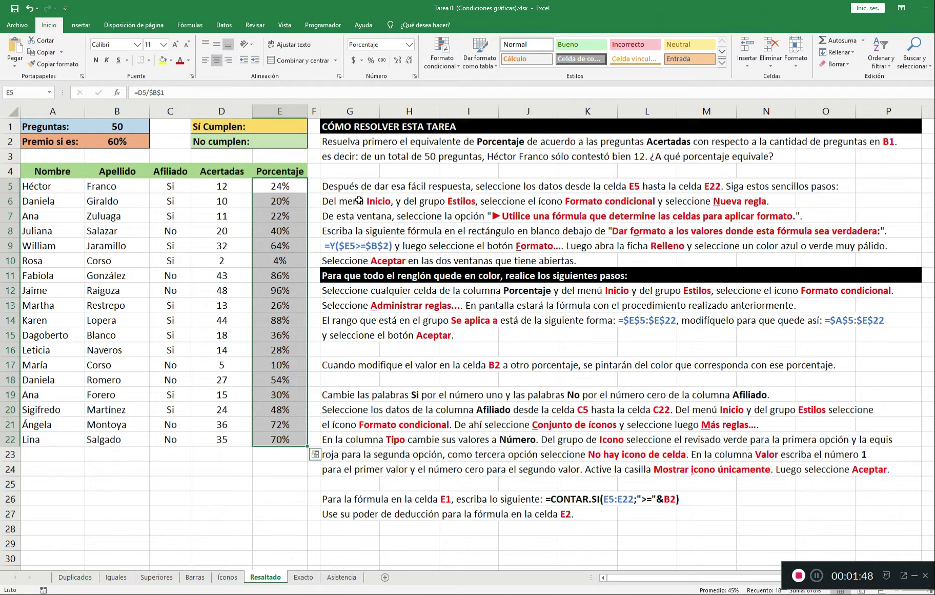
click(444, 63)
click(482, 194)
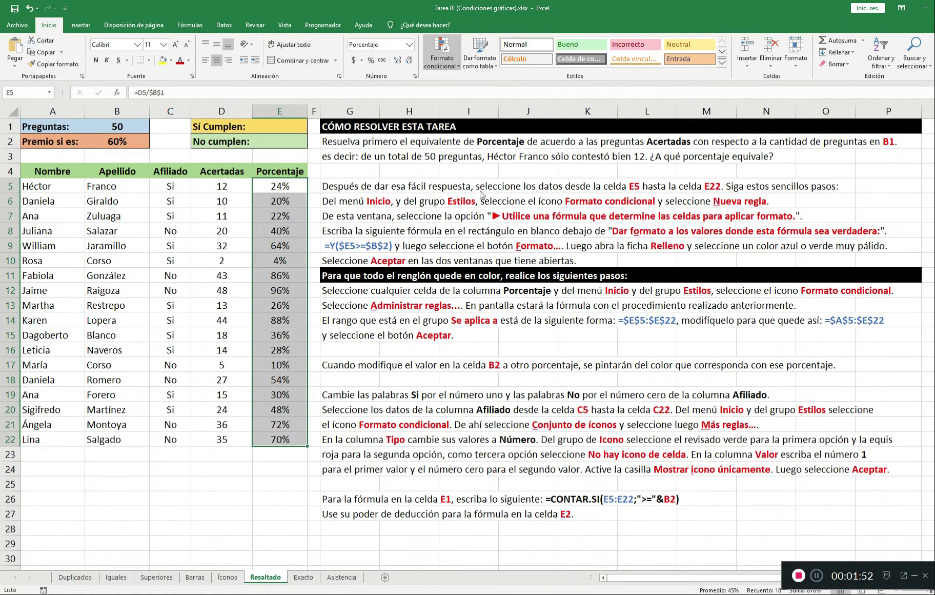
mouse_move(462, 255)
mouse_down()
mouse_move(488, 248)
mouse_move(464, 239)
mouse_up()
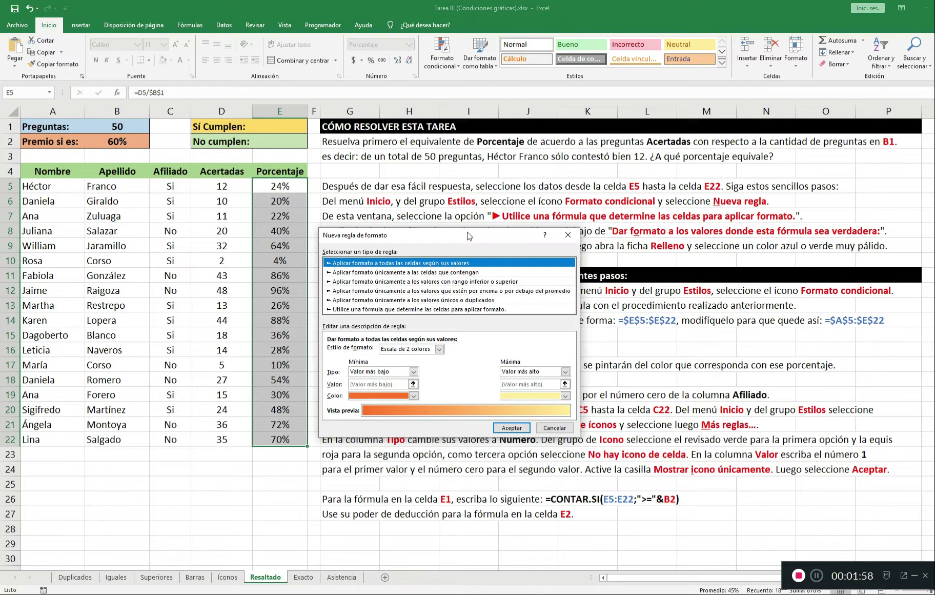
click(431, 309)
drag(446, 242, 447, 271)
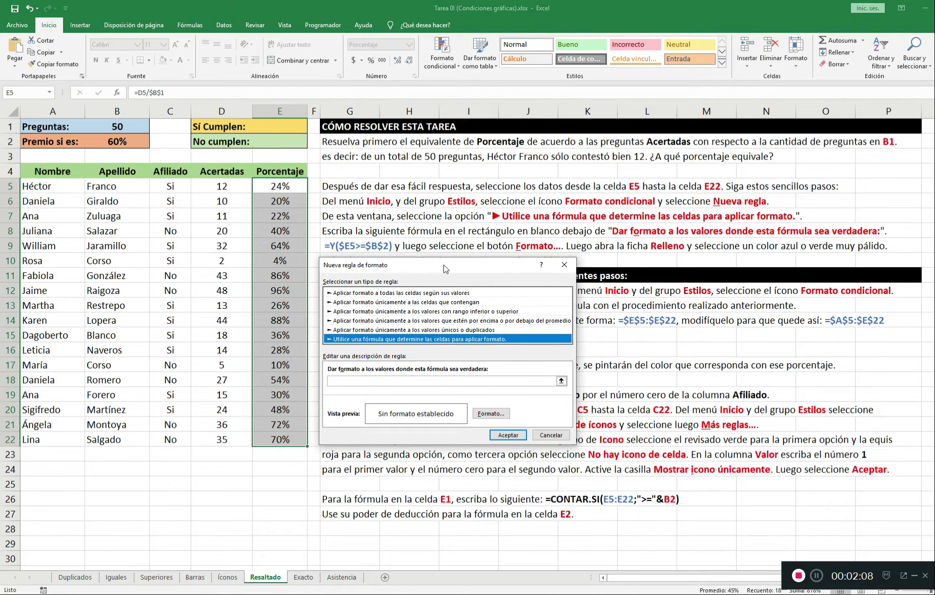
- Enter =Y($E5>=$B$2) as the formula of the new rule
click(378, 380)
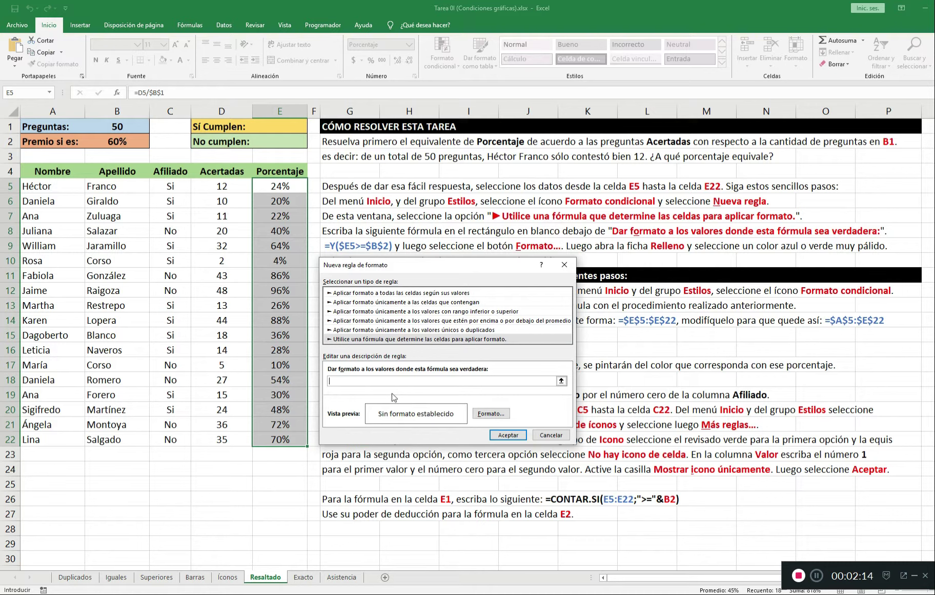
text(=Y()
text(E5)
key(F4)
key(F4)
key(F4)
key(F4)
text(>=B2)
key(F4)
drag(434, 269, 435, 282)
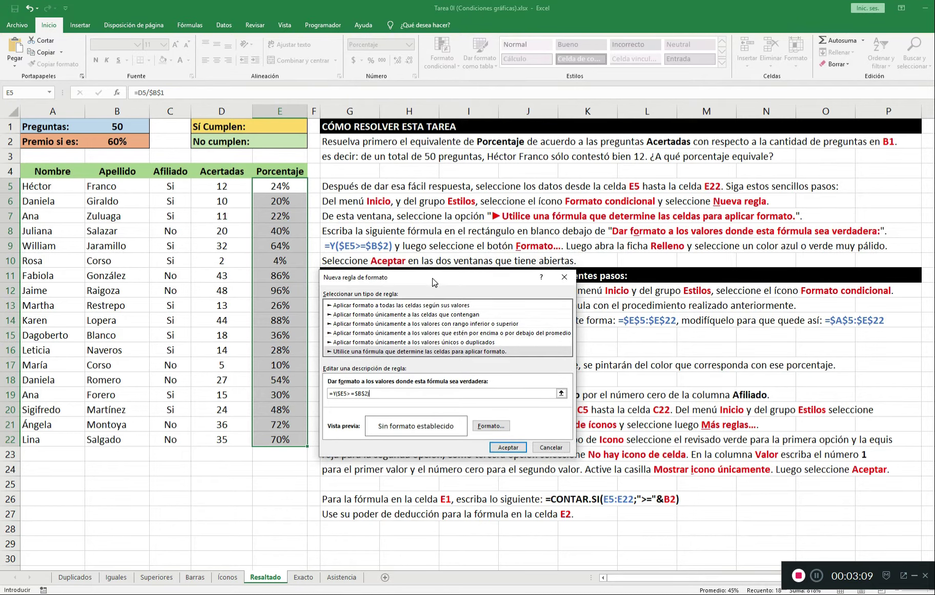
- Give the rule a light blue fill and apply it to the Porcentaje values
click(502, 427)
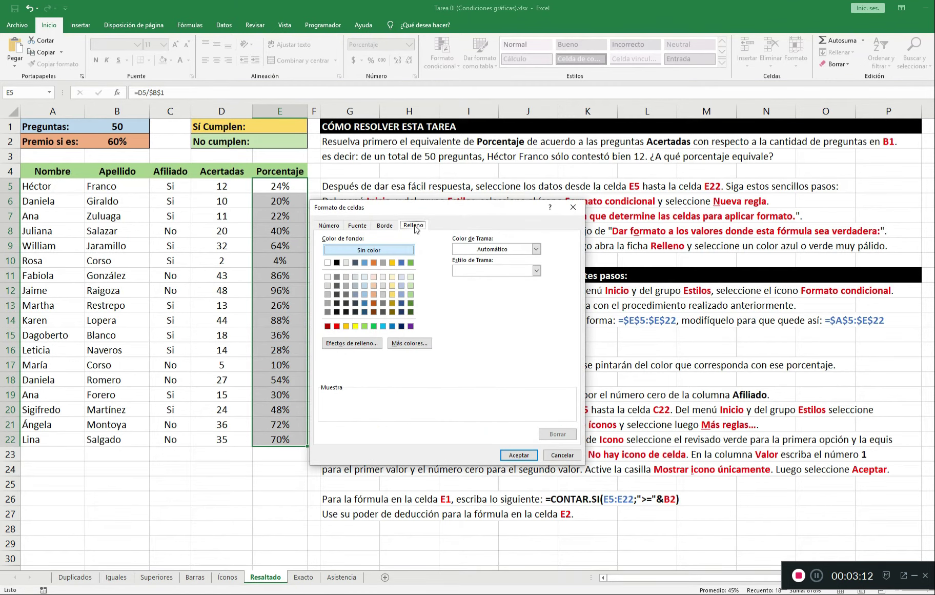
click(402, 285)
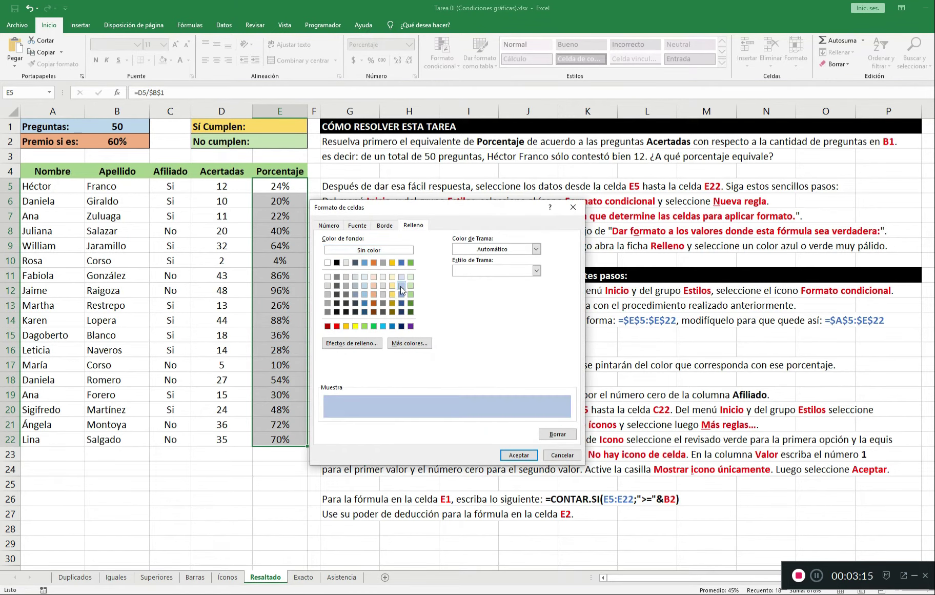
click(519, 455)
click(498, 447)
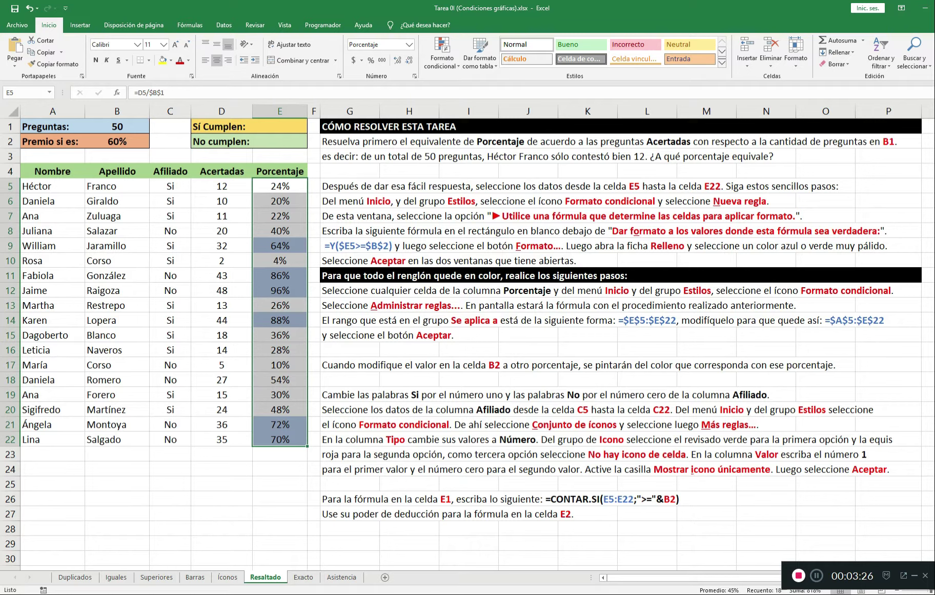
- Test the highlighting by setting the prize percentage in B2 to 50% and to 75%
key(Home)
key(Up)
key(Up)
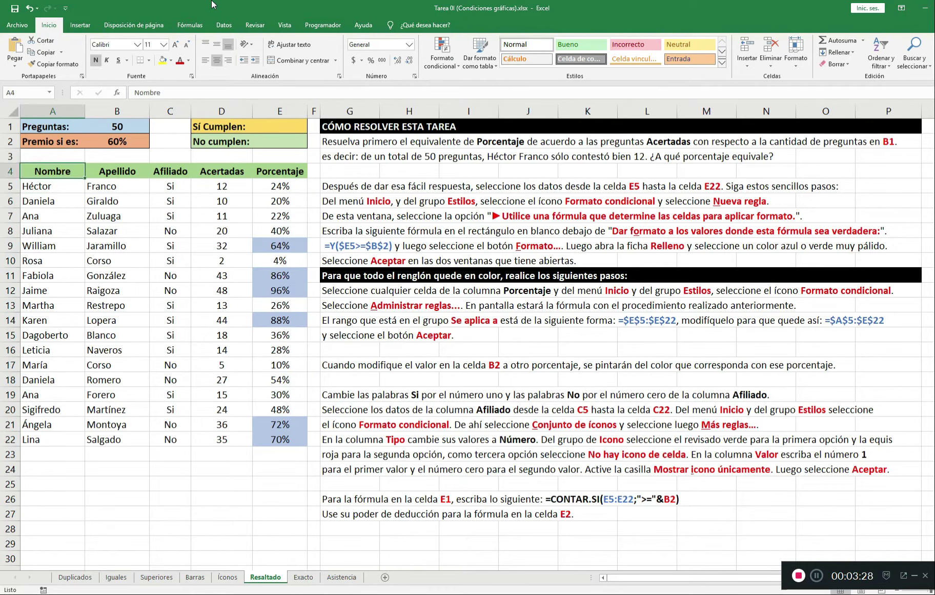
key(Right)
key(Up)
text(50)
key(Return)
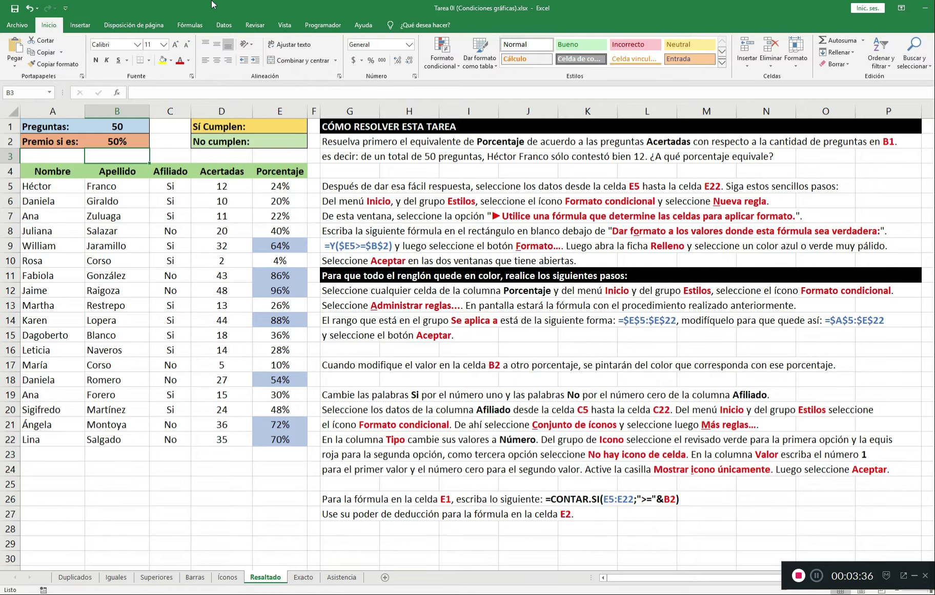
key(Up)
text(75)
key(Return)
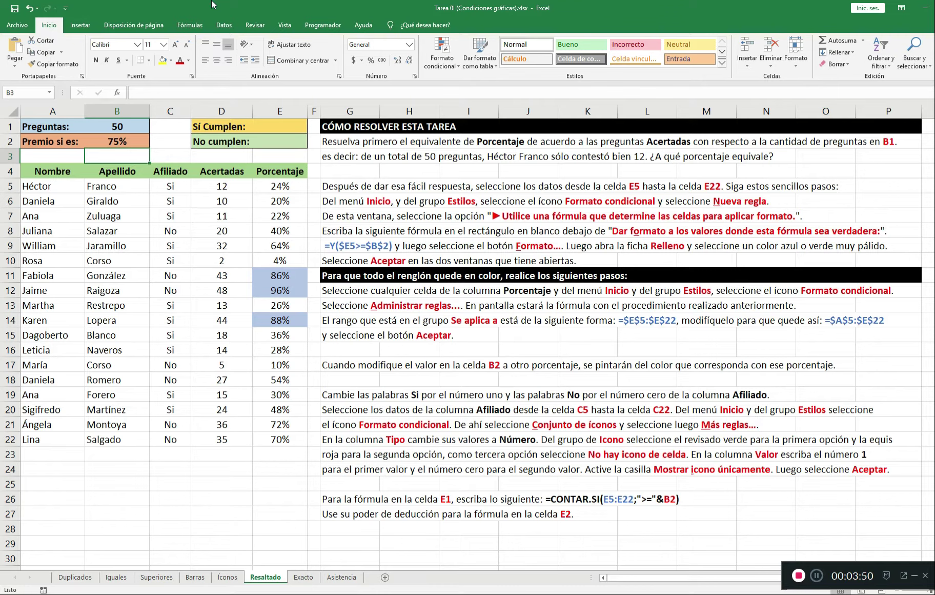
- Edit the applied range of the Porcentaje formatting rule to =$A$5:$E$22 so whole rows are highlighted
click(276, 247)
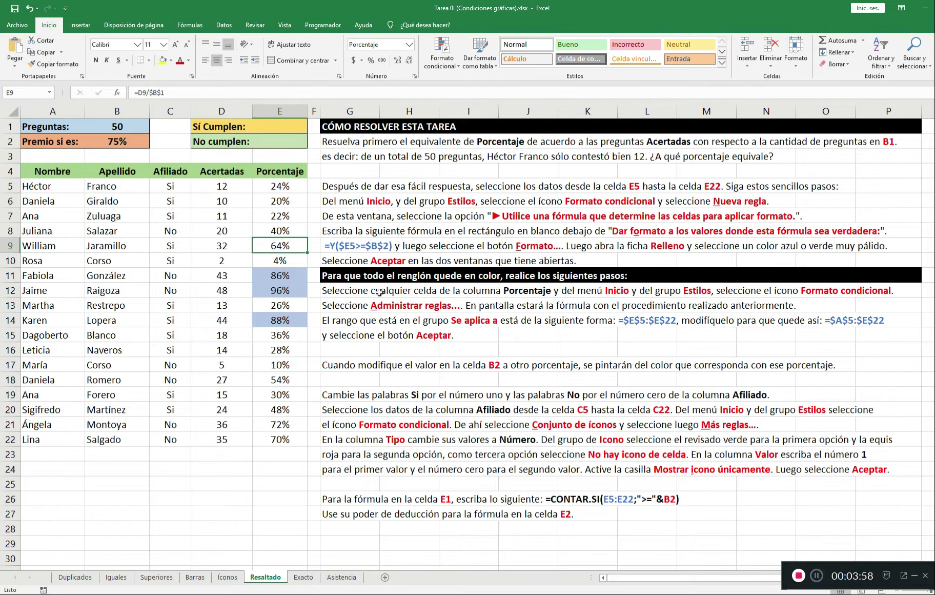
click(295, 216)
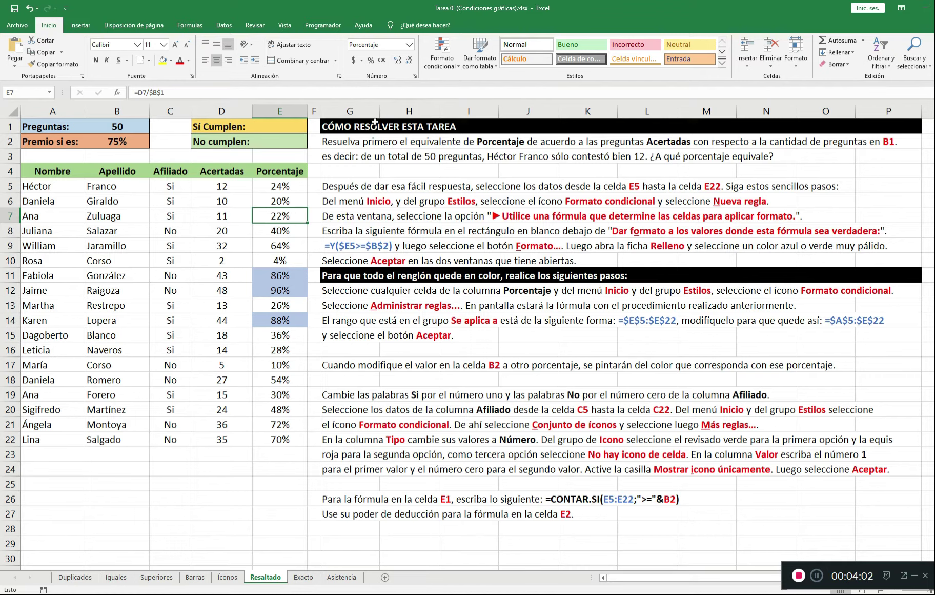
click(444, 65)
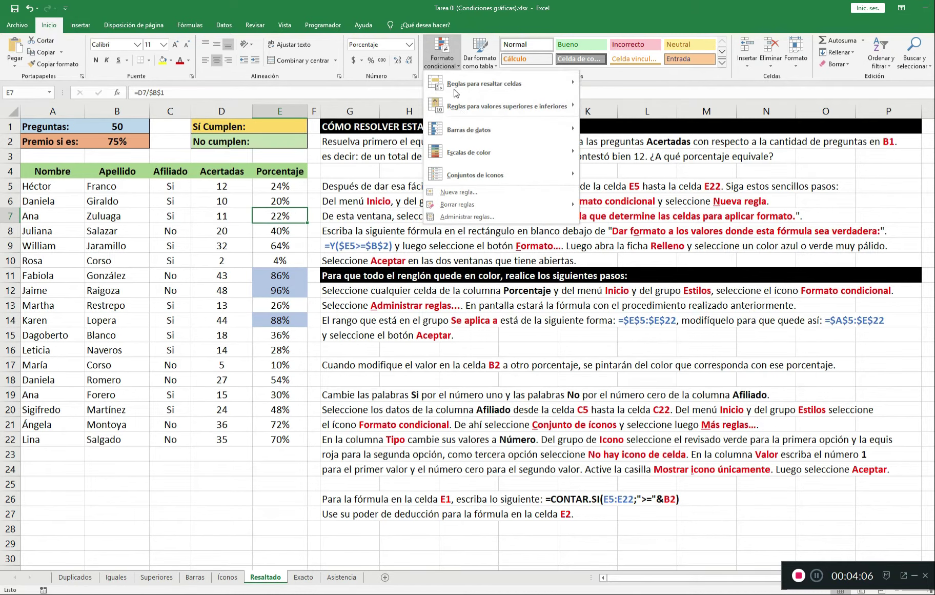
click(469, 217)
drag(461, 296, 518, 367)
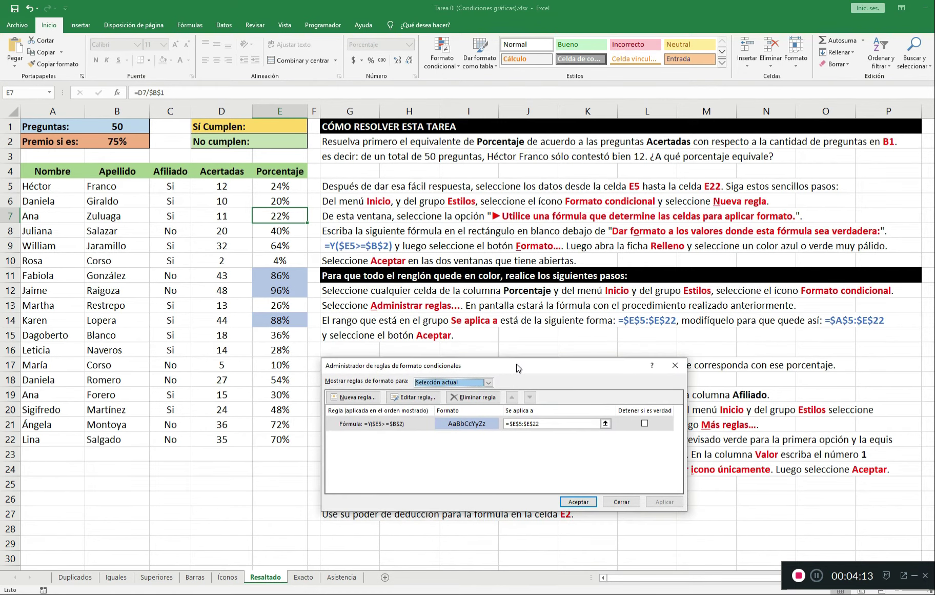
click(422, 427)
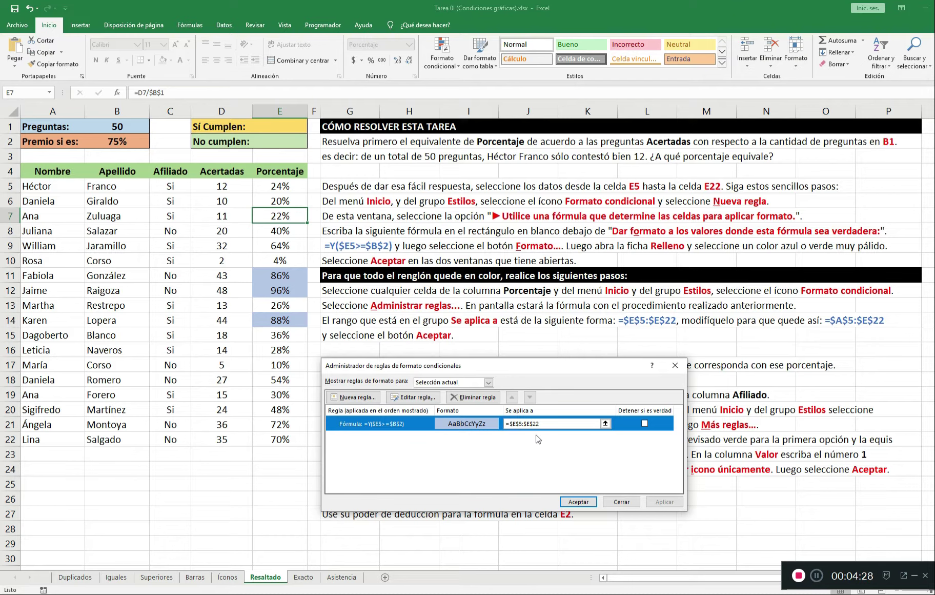
click(519, 424)
key(BackSpace)
text(A)
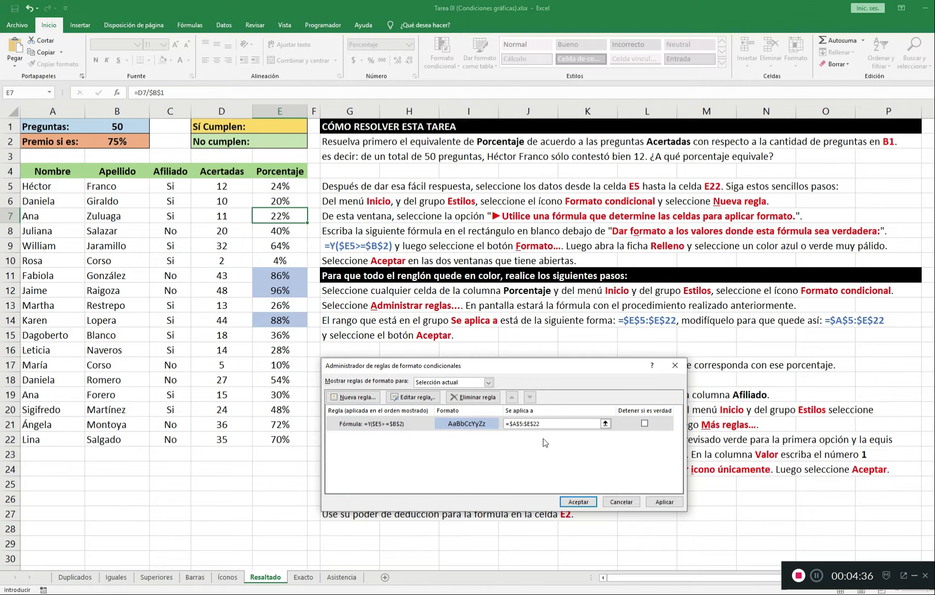
click(581, 501)
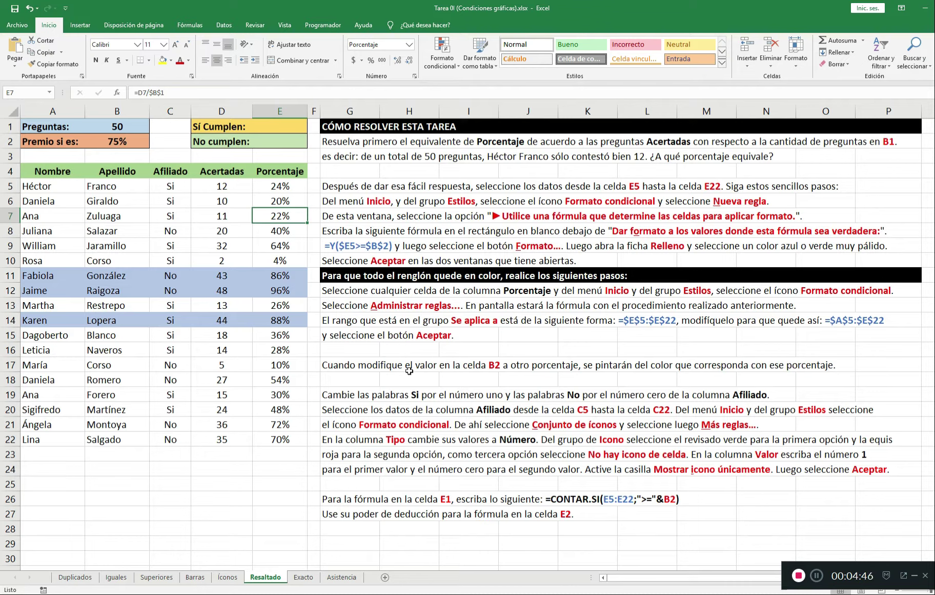
- Set the prize percentage in B2 to 90%
key(ctrl+Home)
key(Right)
key(Down)
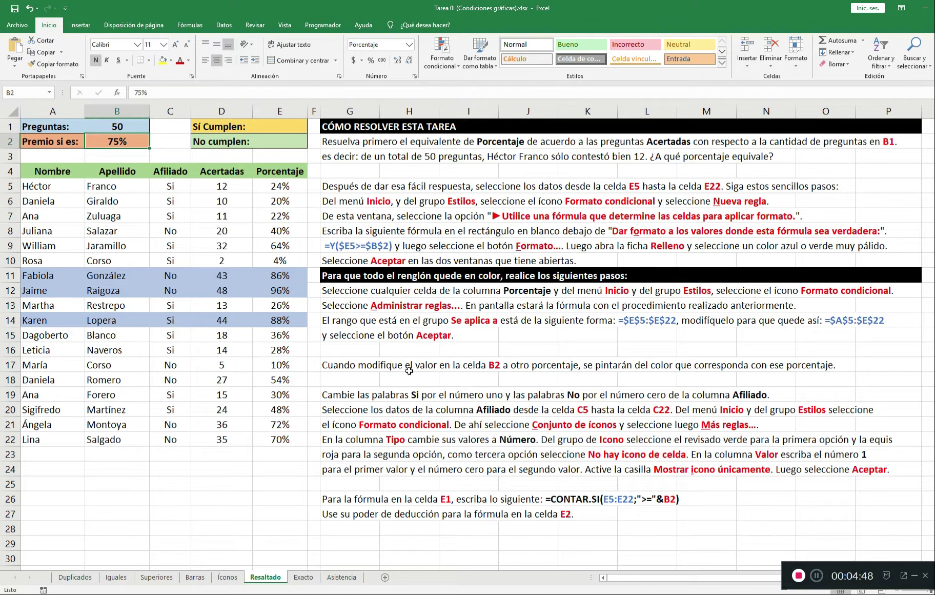
text(90)
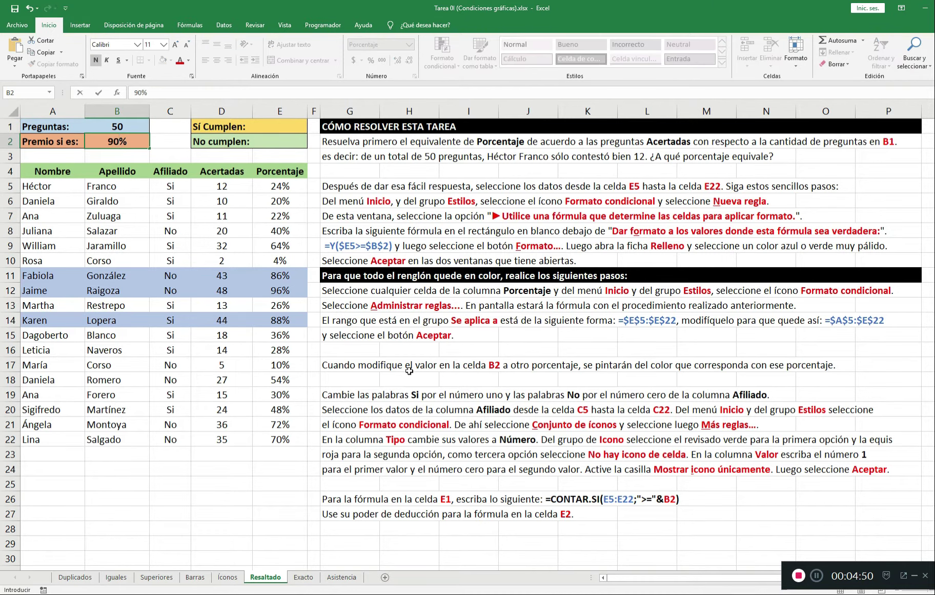
key(Return)
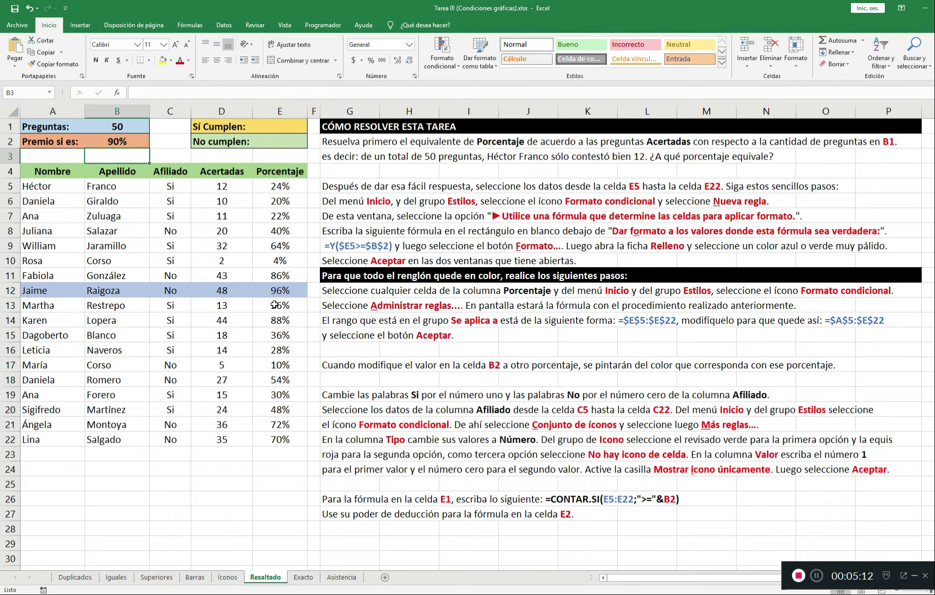
- Add filters to the table and filter the Afiliado column to show only the No rows
click(165, 184)
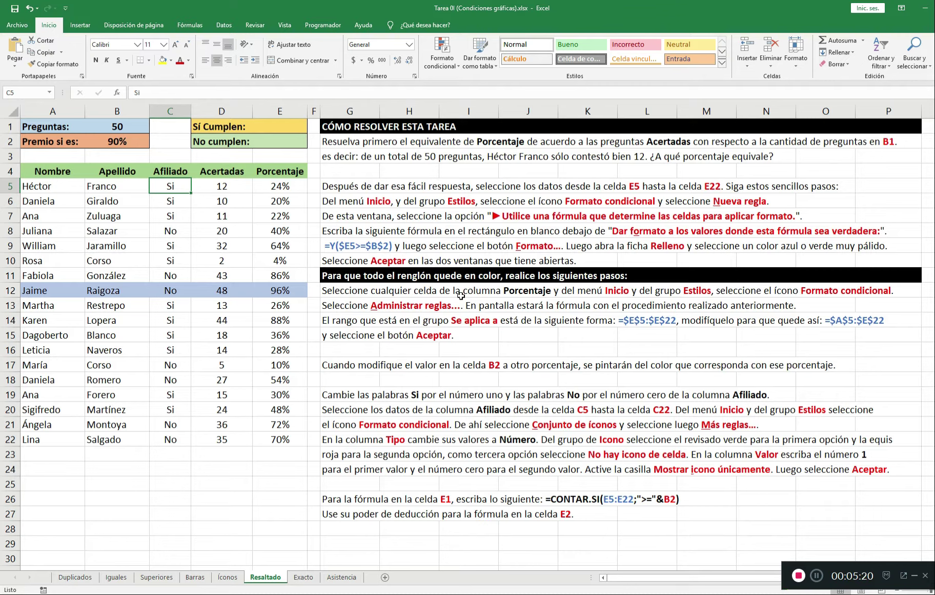
key(ctrl+shift+l)
click(187, 174)
click(84, 290)
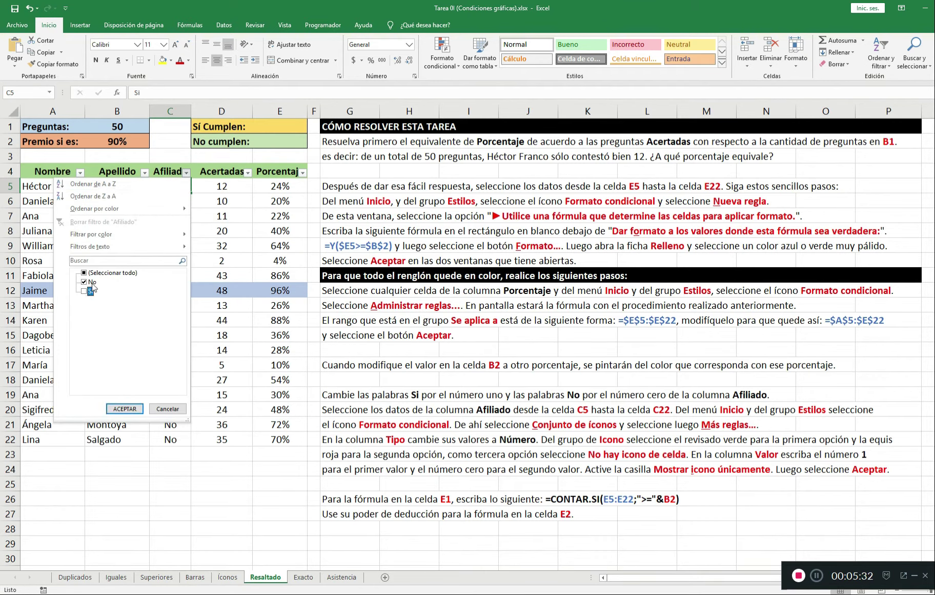
click(133, 408)
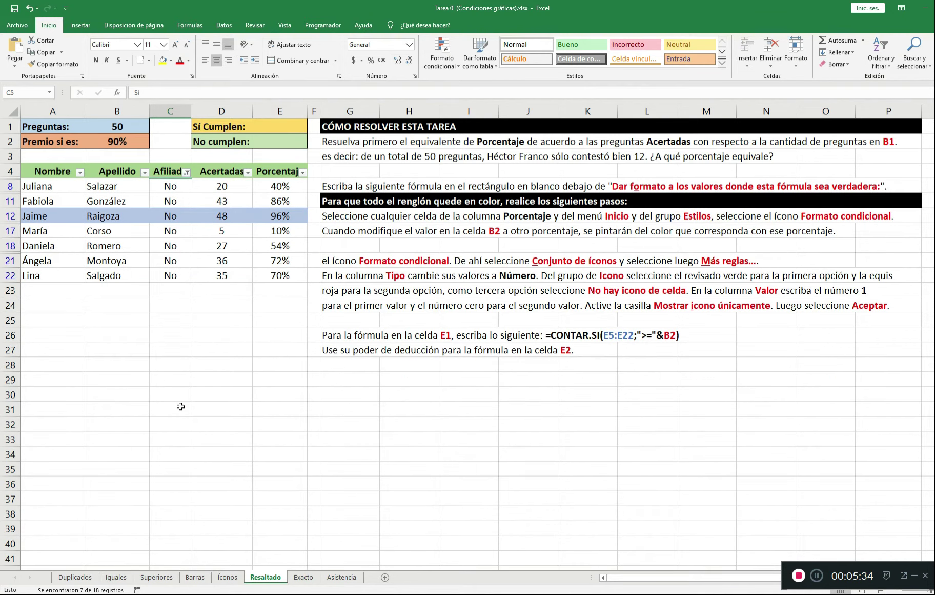
- Clear the No values from the filtered cells of the Afiliado column
key(Up)
key(Up)
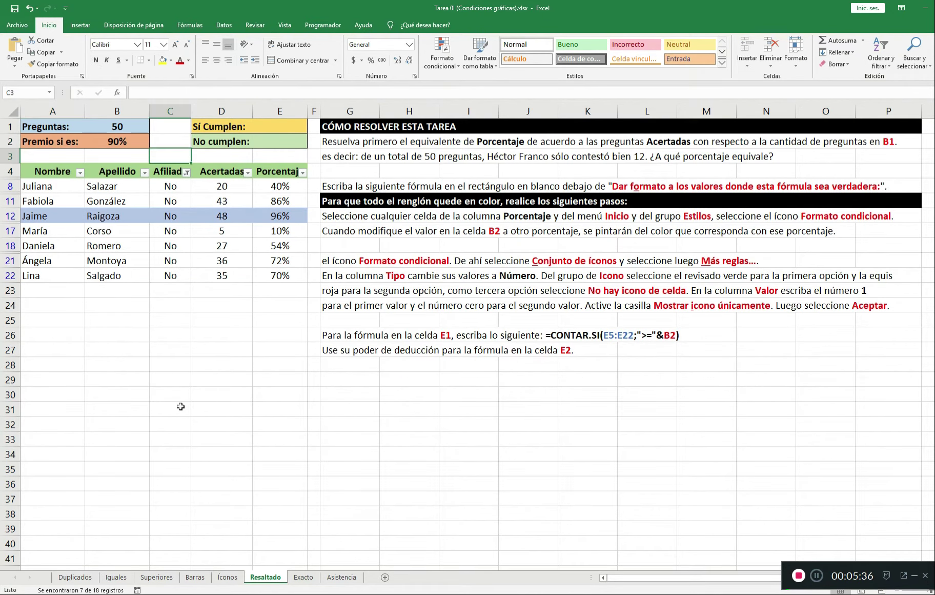
key(Down)
key(Down)
key(ctrl+shift+Down)
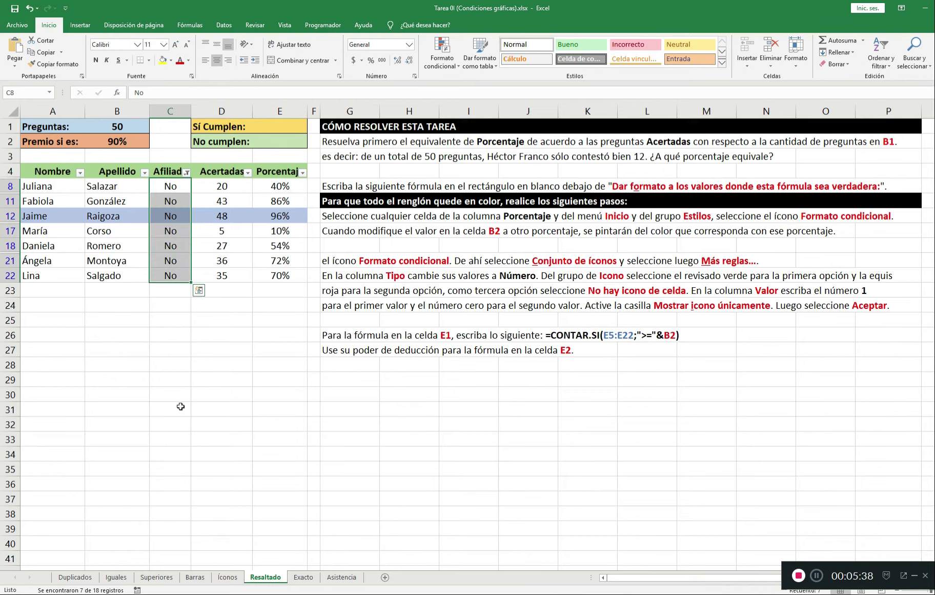
key(Delete)
- Enter 0 in C8 and fill it down the filtered Afiliado cells to C22
key(Up)
key(Down)
text(0)
key(Return)
key(Up)
key(shift+Down)
key(shift+Down)
key(shift+Down)
key(shift+Down)
key(shift+Down)
key(shift+Down)
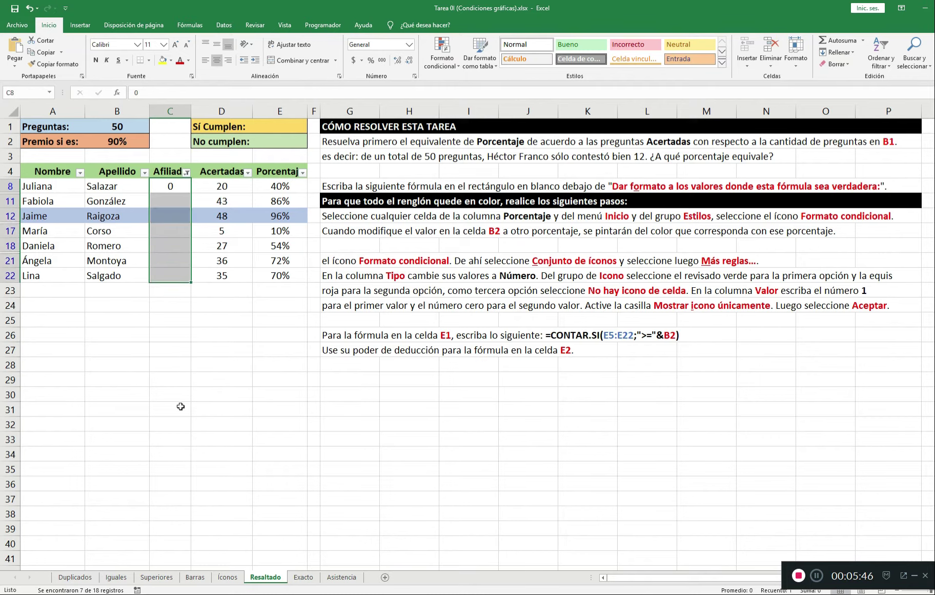
key(ctrl+d)
key(Up)
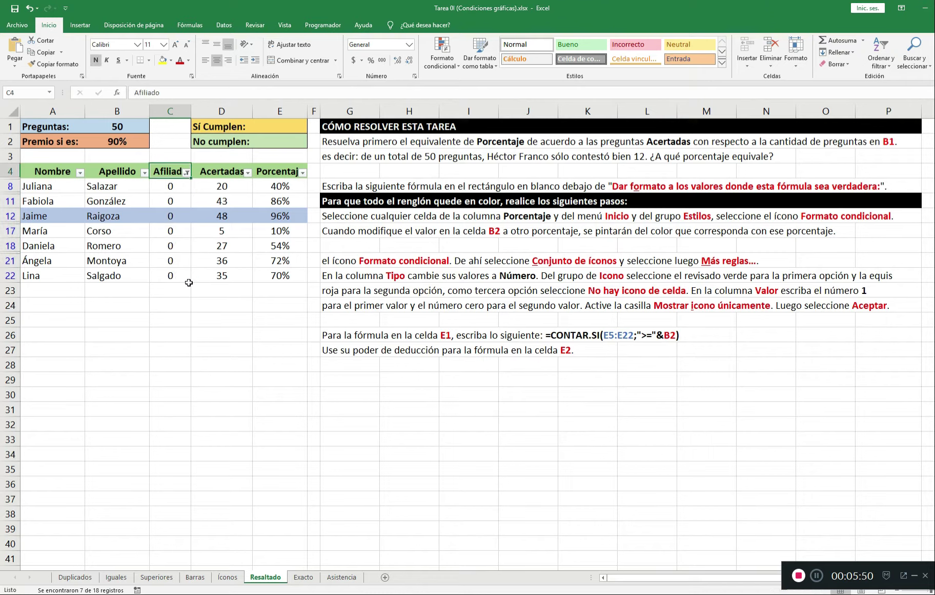
- Filter the Afiliado column to show only the Si rows and clear their Si values
click(186, 172)
click(85, 290)
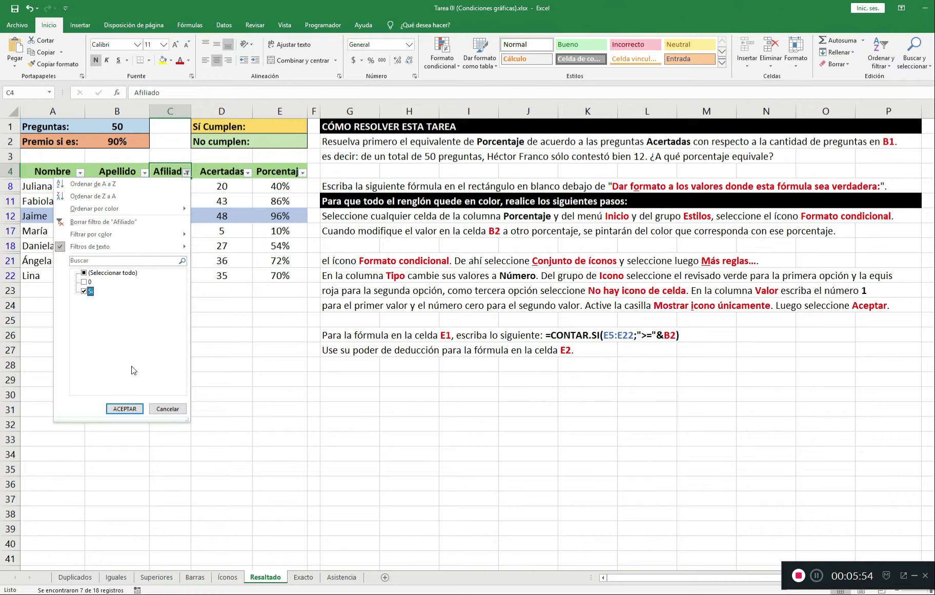
click(124, 408)
click(185, 182)
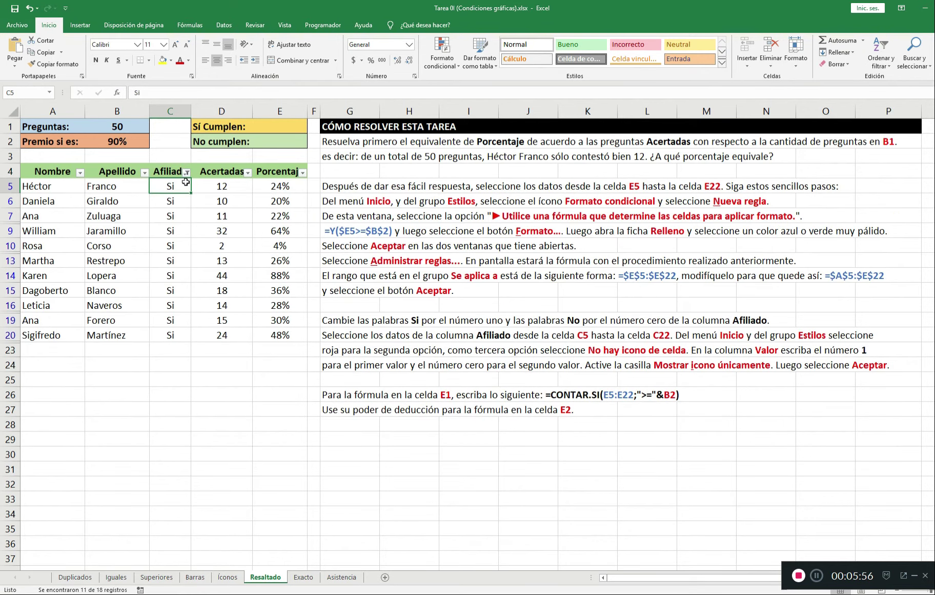
key(ctrl+shift+Down)
key(Delete)
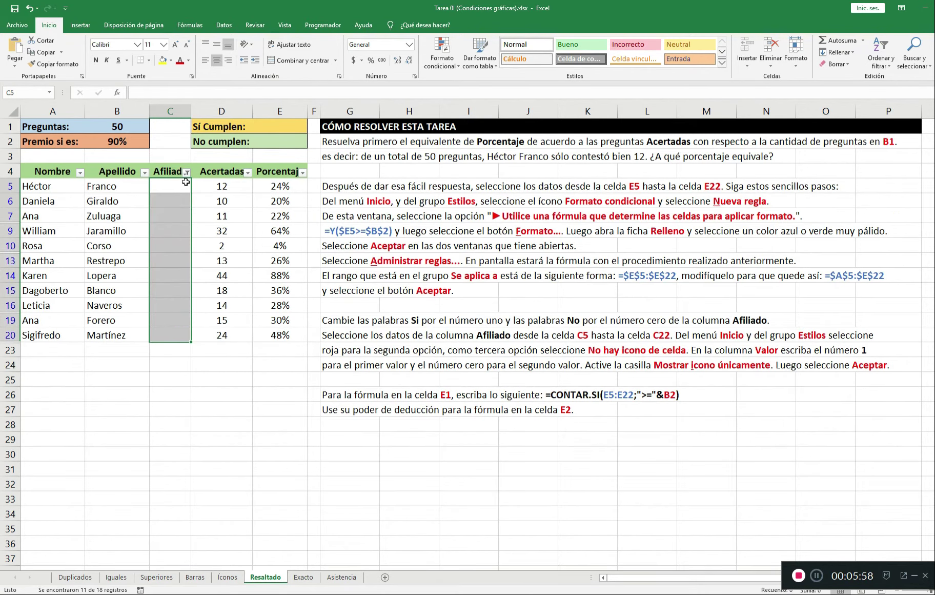
- Enter 1 in C5 and fill it down the filtered Afiliado cells to C20
click(186, 182)
text(1)
key(Tab)
key(ctrl+Down)
key(Left)
key(ctrl+shift+Up)
key(ctrl+d)
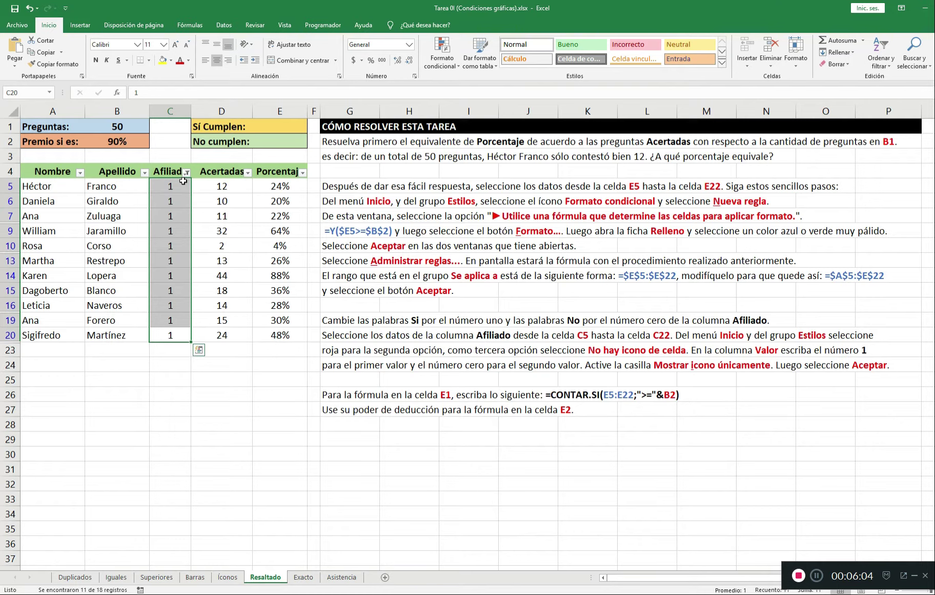
- Remove the table's filter and select the Afiliado values in C5:C22
key(ctrl+shift+l)
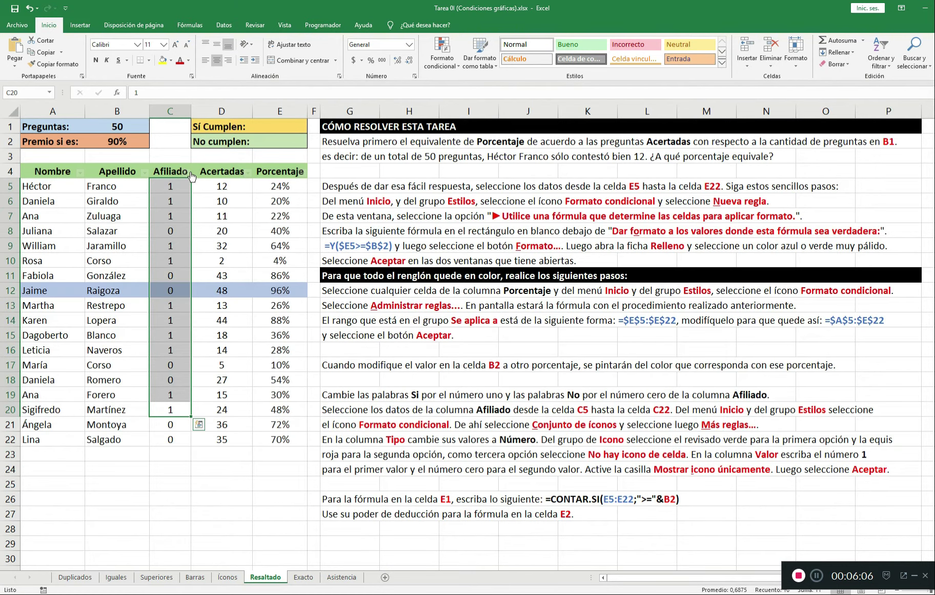
click(218, 200)
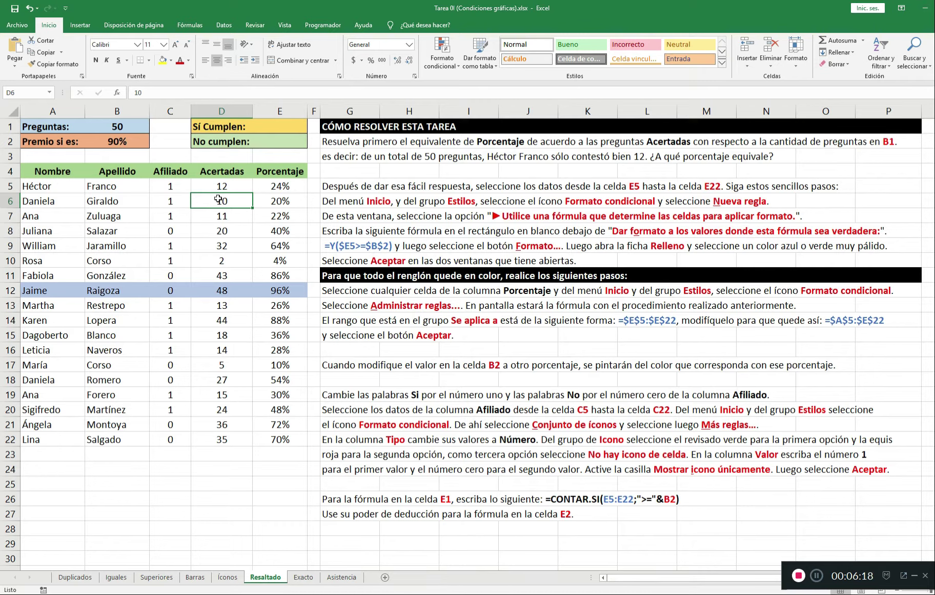
key(Left)
key(Up)
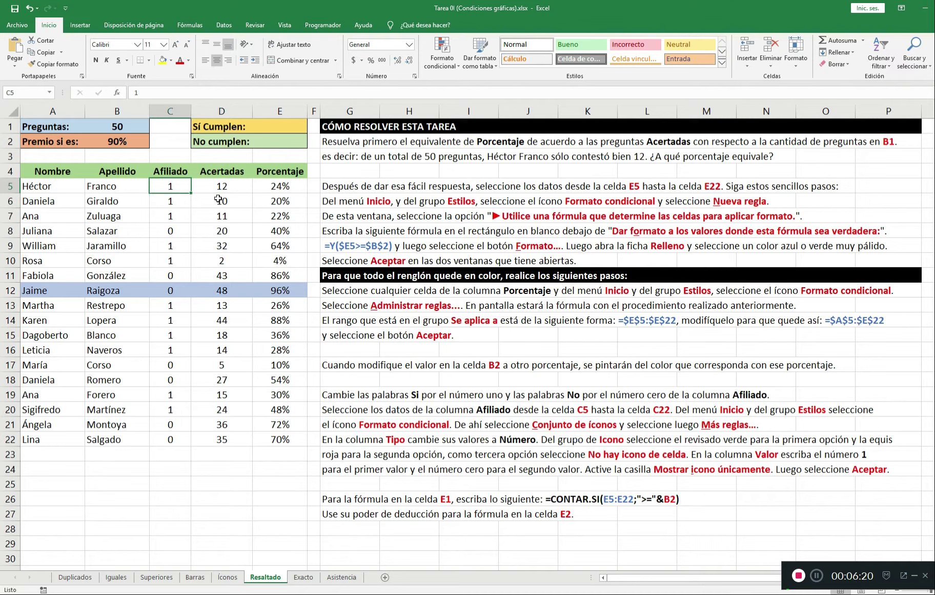
key(ctrl+shift+Down)
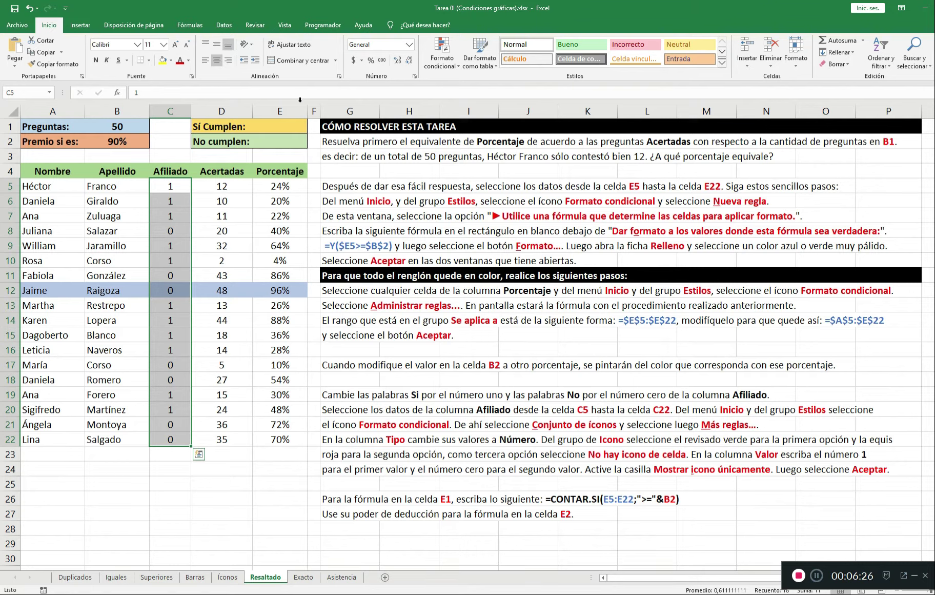
- Start a custom icon-set rule for C5:C22 with both threshold types set to Número
click(442, 66)
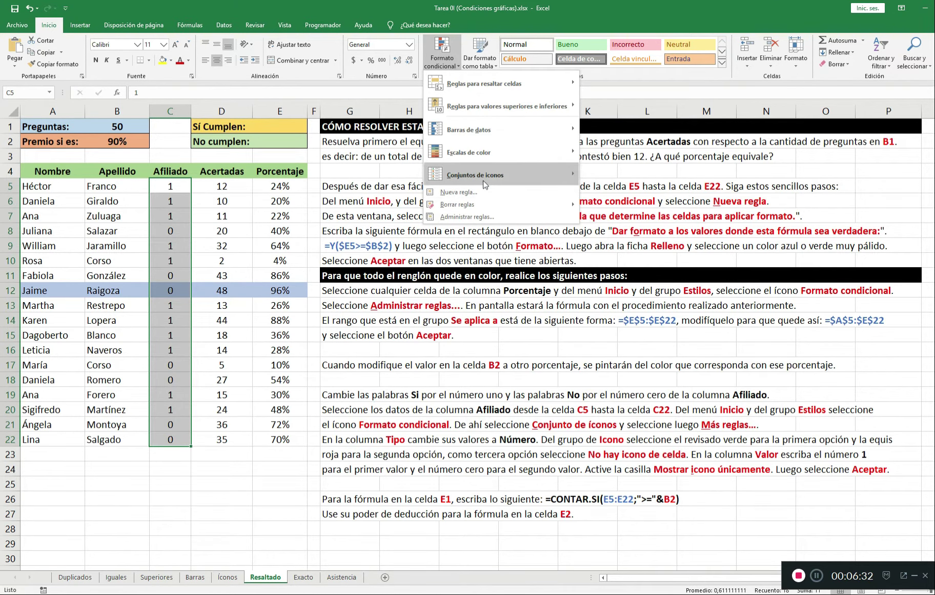
mouse_move(484, 183)
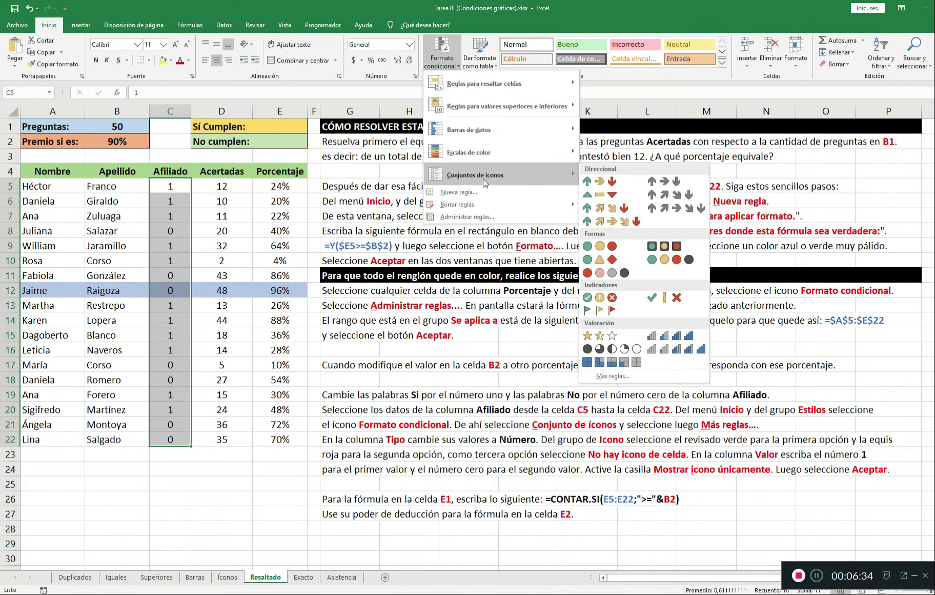
click(625, 378)
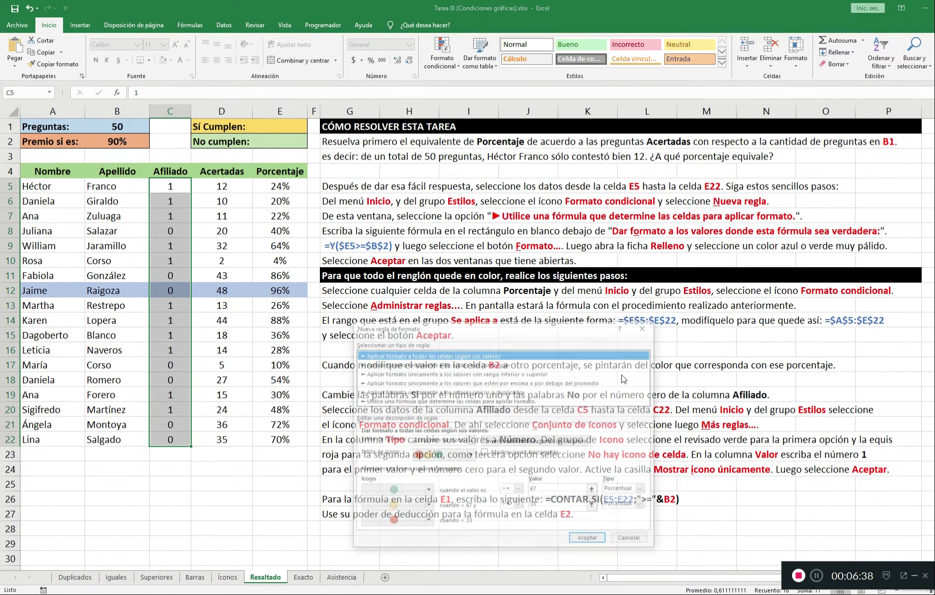
drag(543, 331, 514, 138)
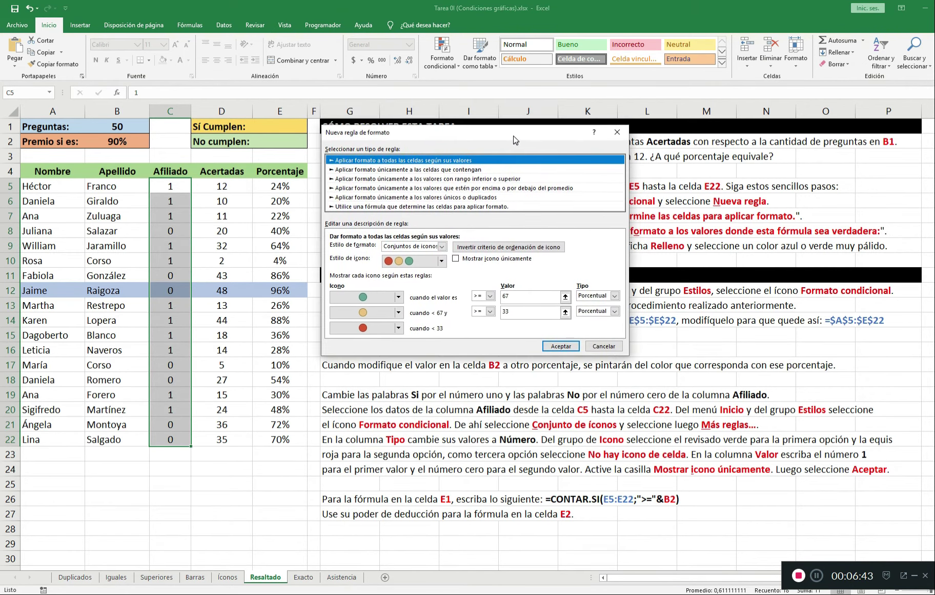
click(615, 296)
click(595, 305)
click(614, 310)
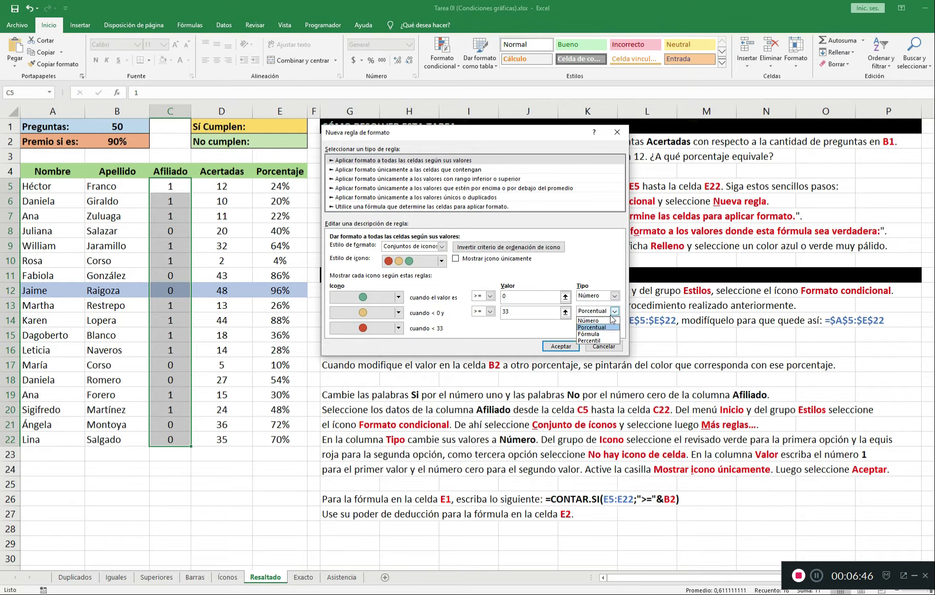
click(611, 320)
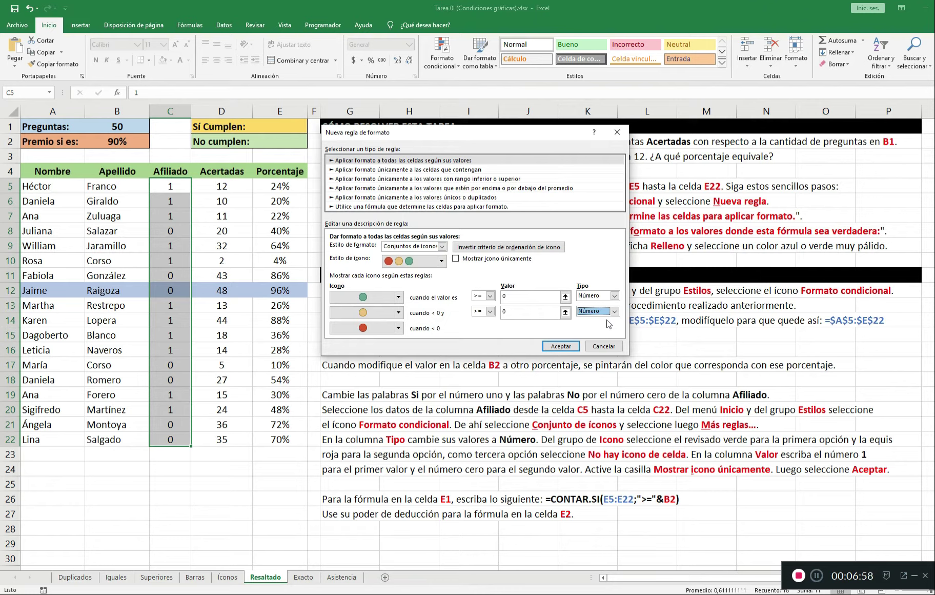
- Assign the green check mark icon to values greater than or equal to 1
click(398, 298)
click(360, 380)
click(519, 298)
text(1)
key(Tab)
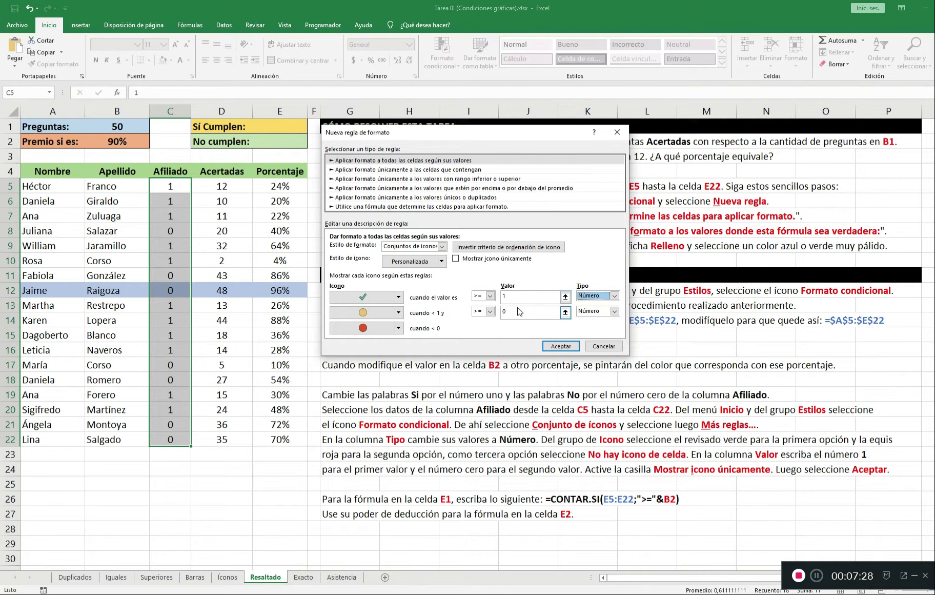
- Use the red X as the rule's second icon and No hay icono de celda as the third
click(399, 312)
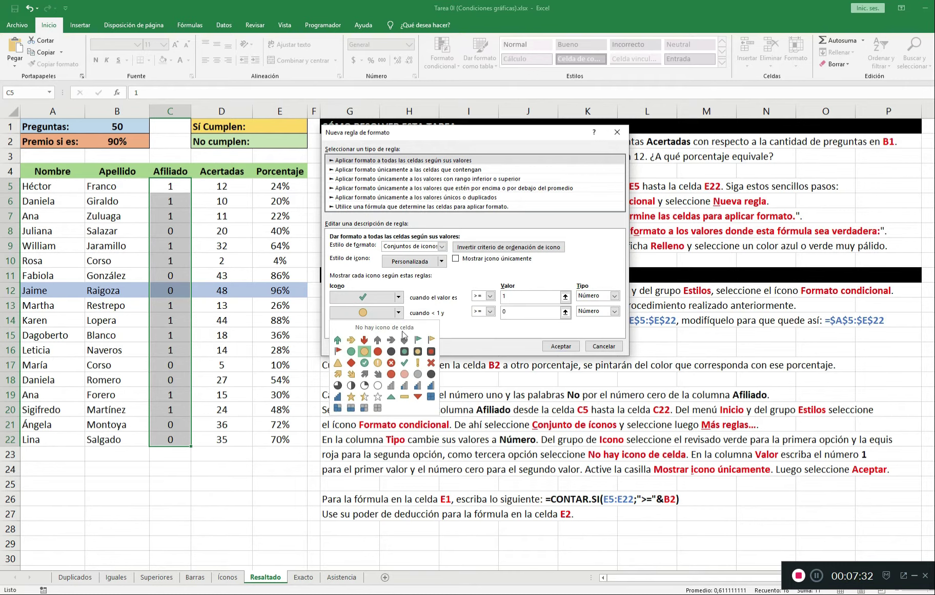
click(431, 363)
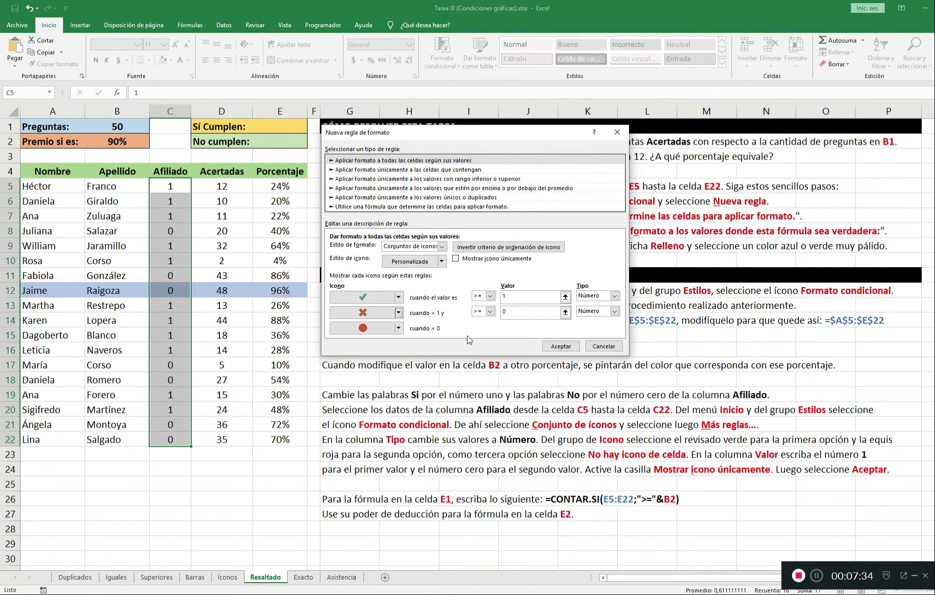
click(398, 329)
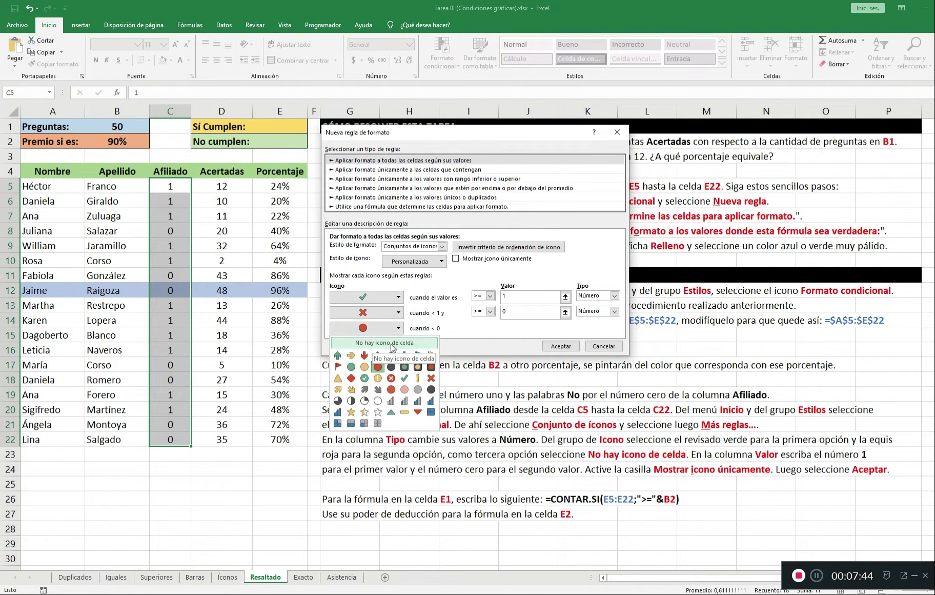
click(391, 342)
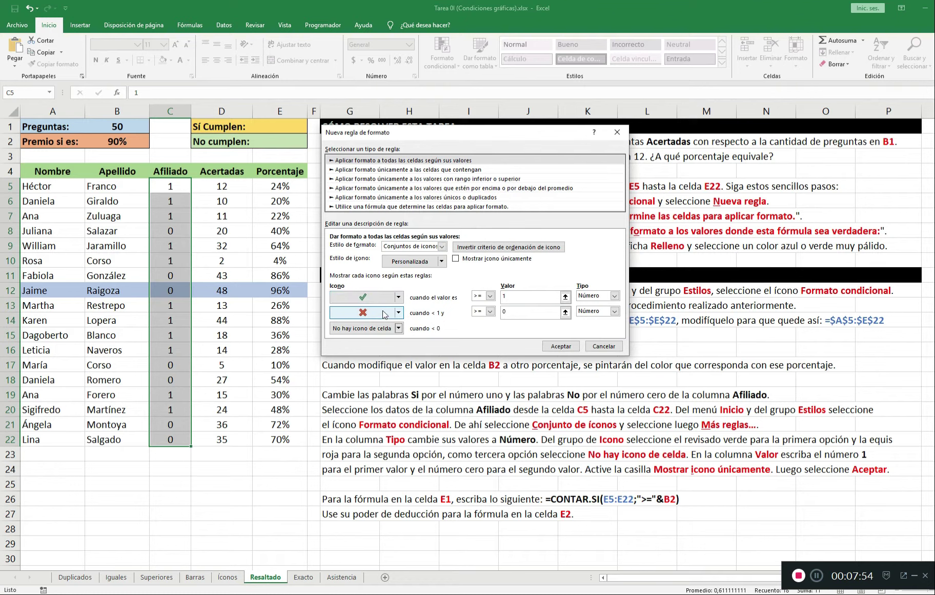
- Make the rule show only the icons and apply it to the Afiliado cells
click(454, 259)
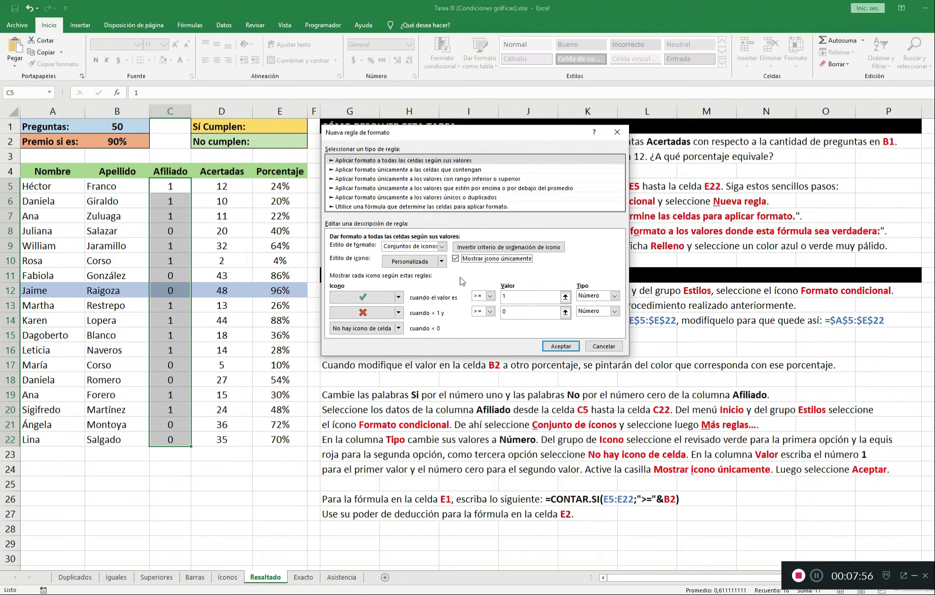
click(556, 347)
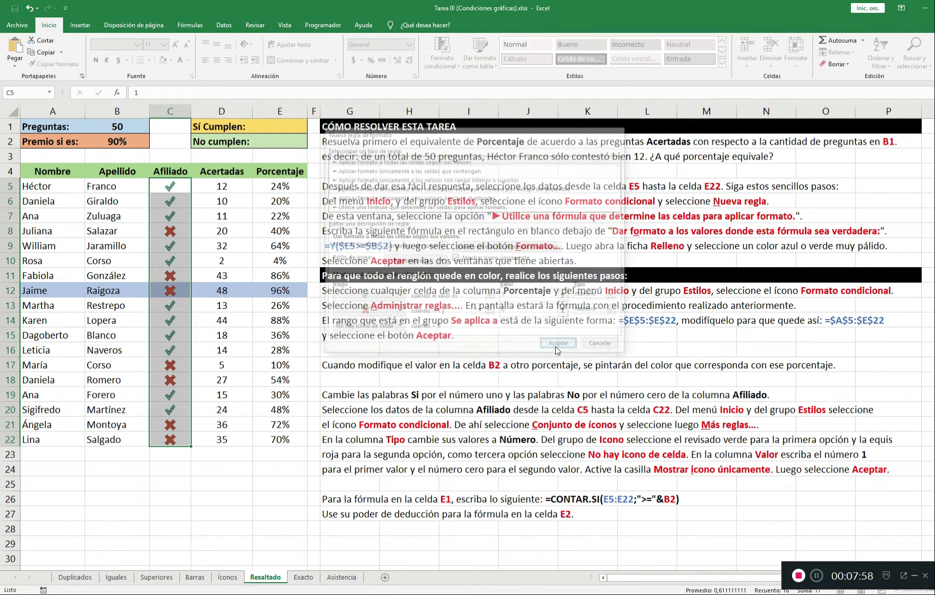
click(421, 353)
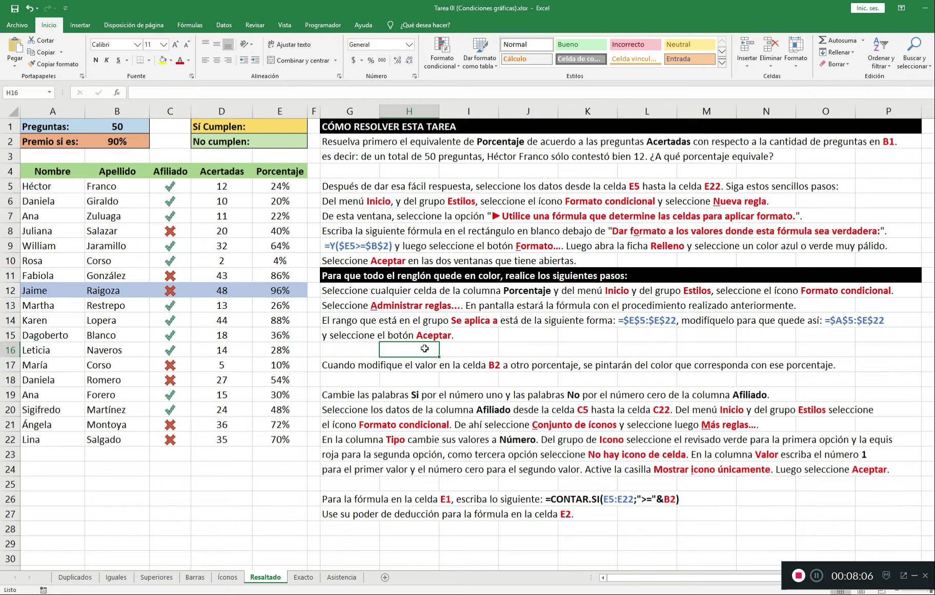
- Set the prize percentage in B2 to 75%
click(282, 126)
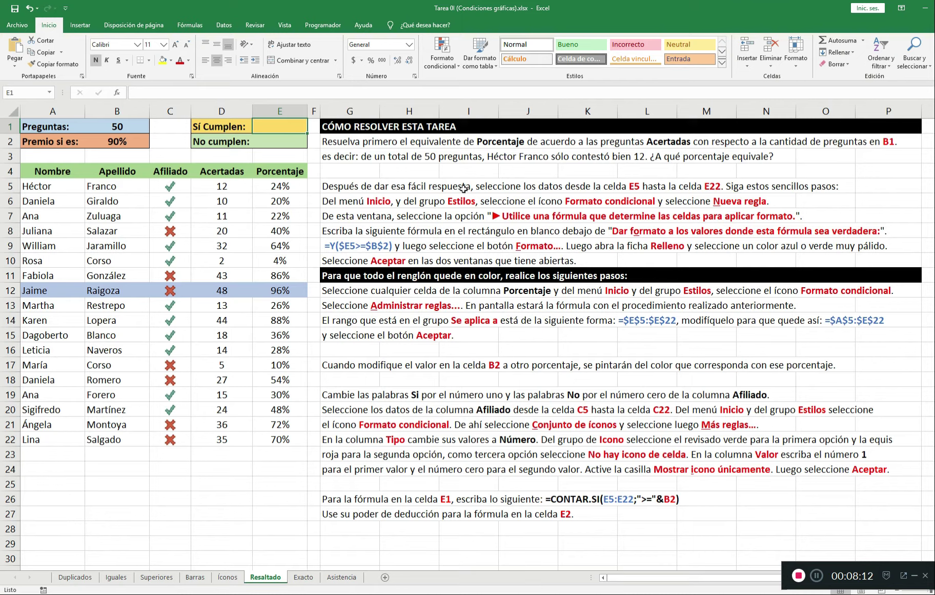
key(Left)
key(Left)
key(Left)
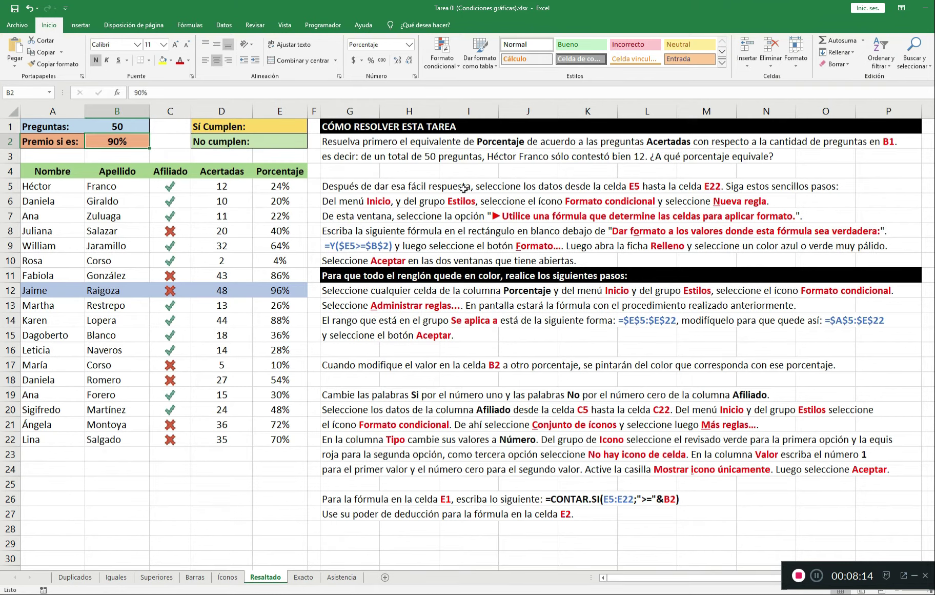
text(75)
- Start a CONTAR.SI formula in E1 for the Sí Cumplen count
key(Up)
key(Right)
key(Right)
key(Right)
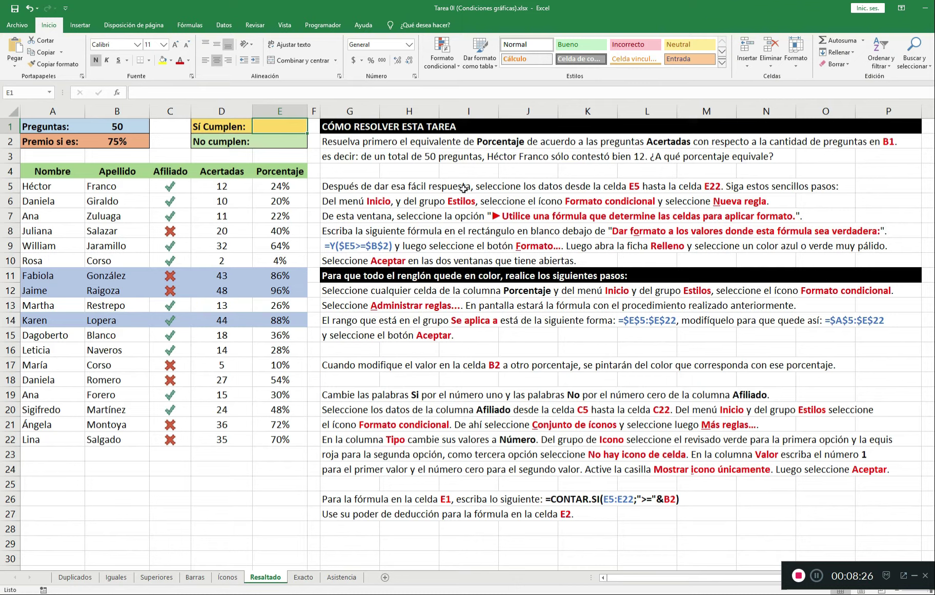
text(=CON)
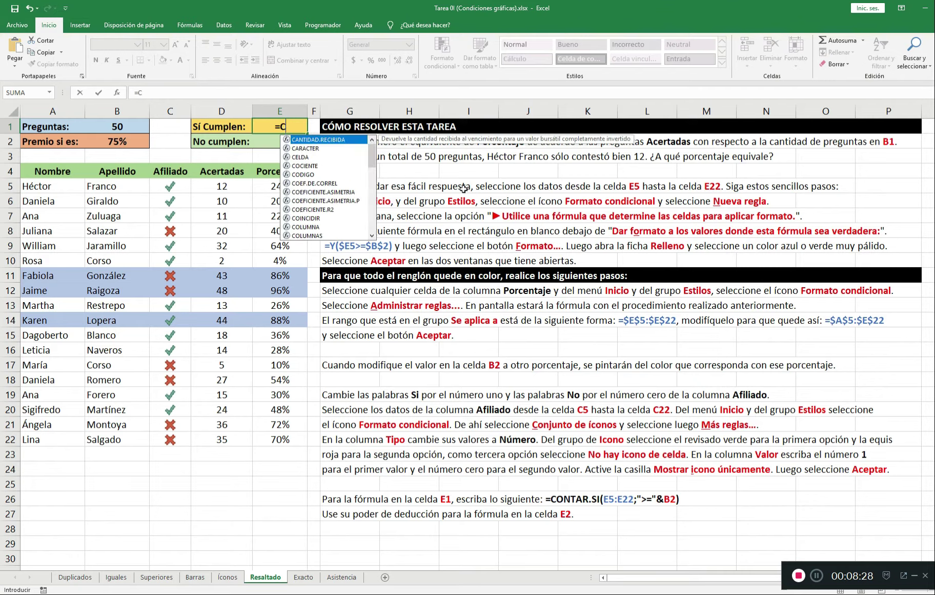
key(Down)
key(Down)
key(Down)
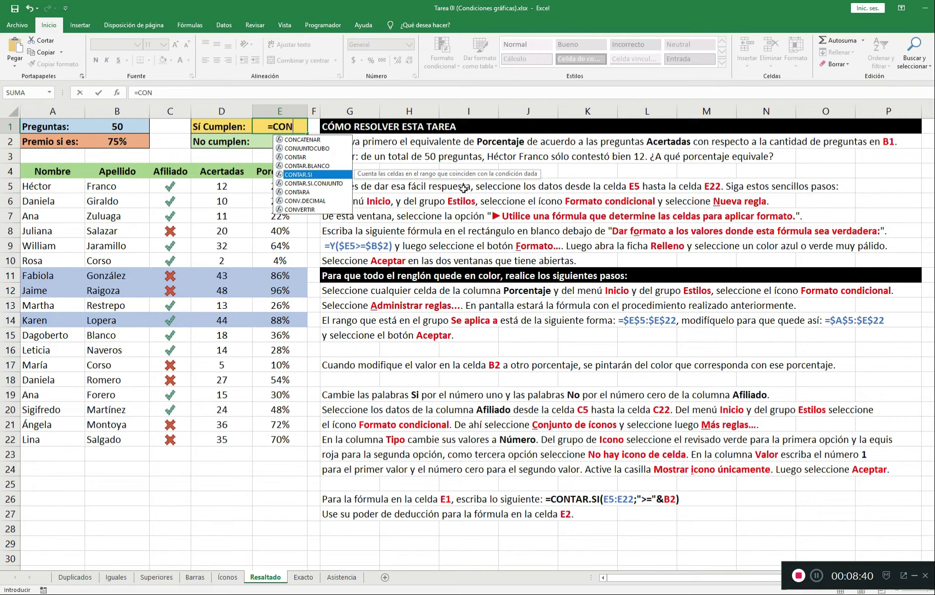
key(Tab)
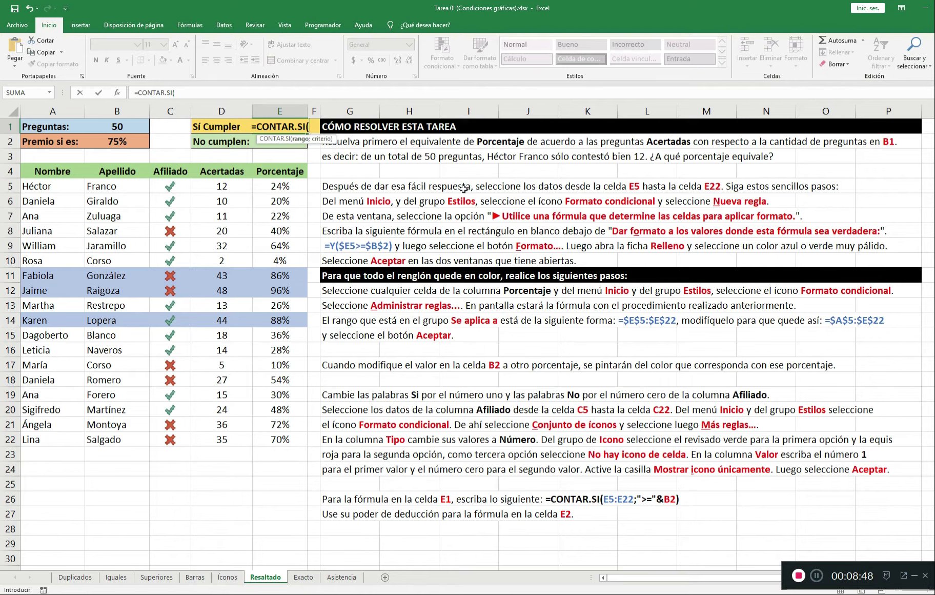
- Supply the Porcentaje cells E5:E22 as the range of the E1 formula
key(Down)
key(Down)
key(Down)
key(Down)
key(ctrl+shift+Down)
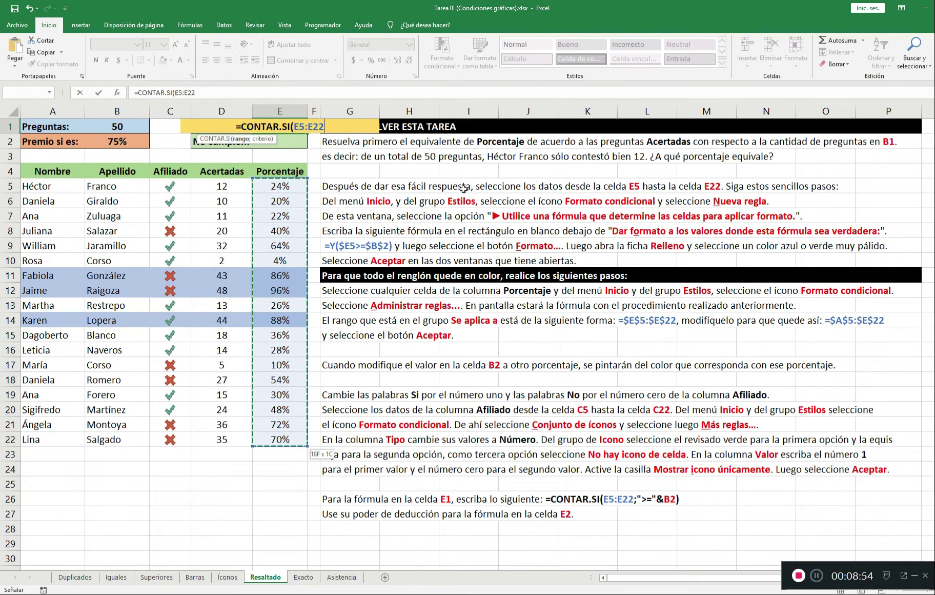
text(;)
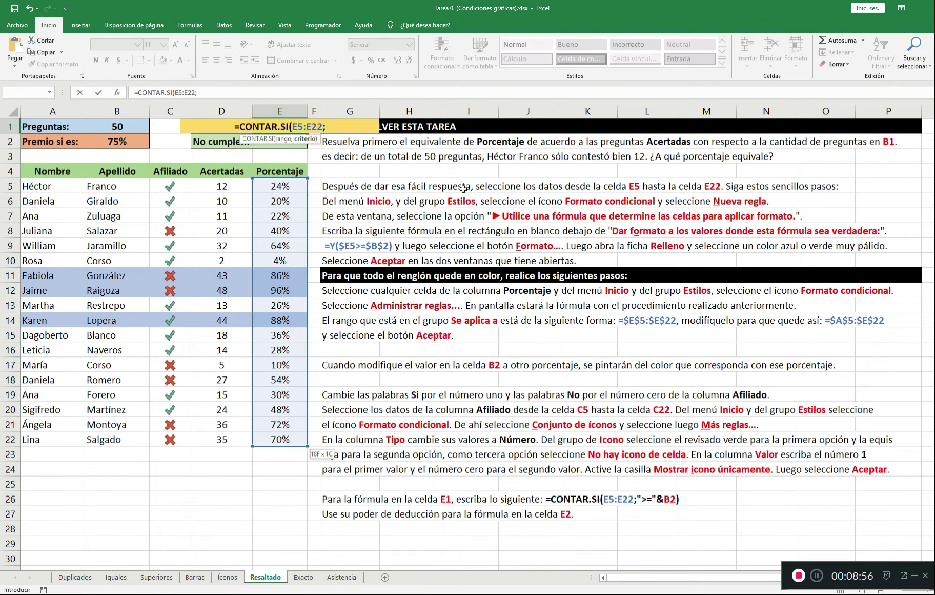
- Complete the E1 formula with the criterion ">="&B2 and enter it
text(">=")
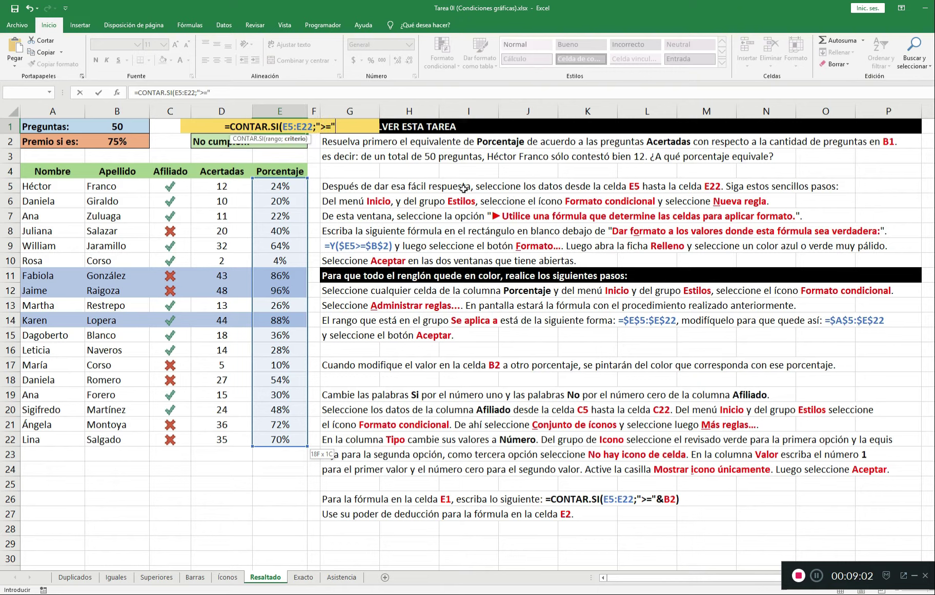
text(&)
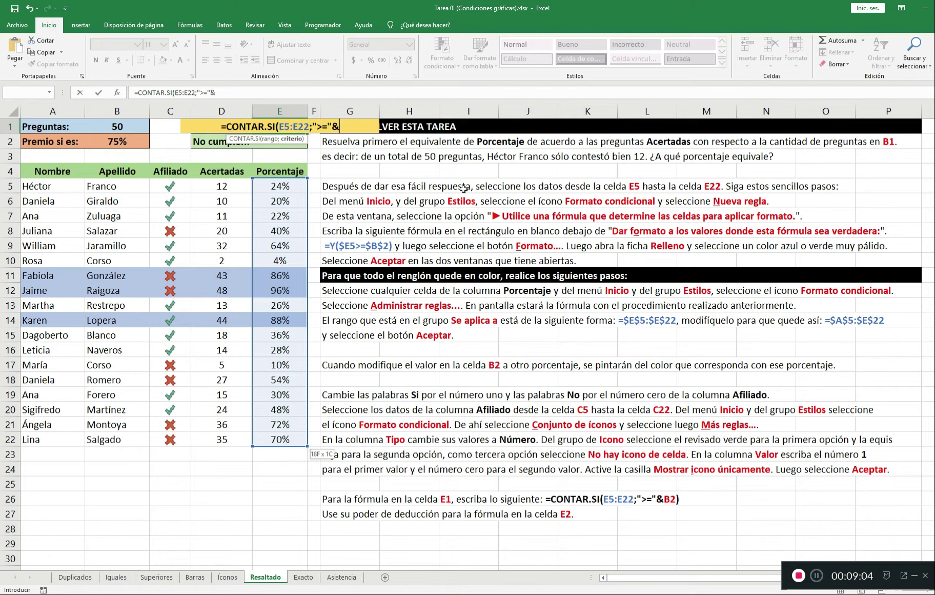
key(Left)
key(Left)
key(Left)
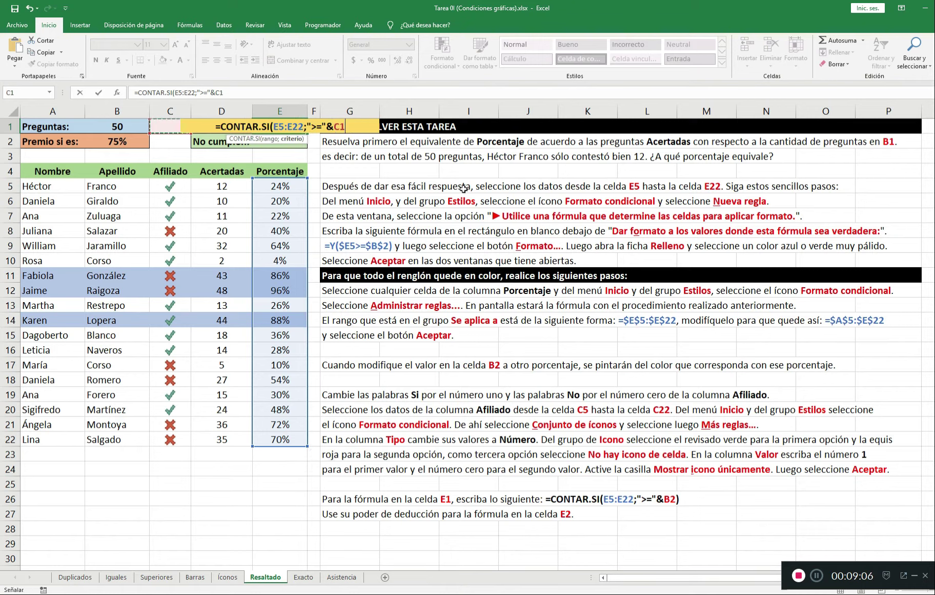
key(Down)
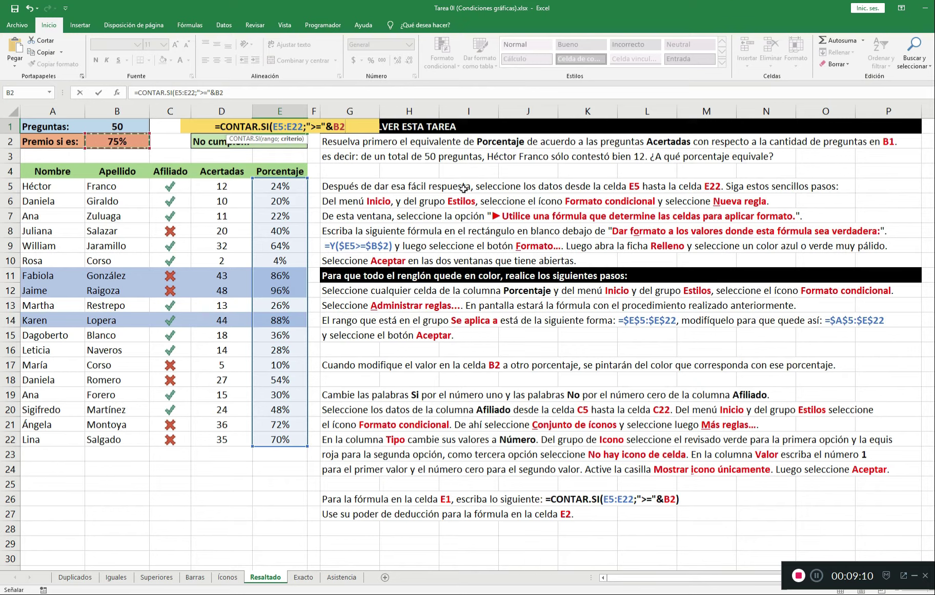
text())
key(Return)
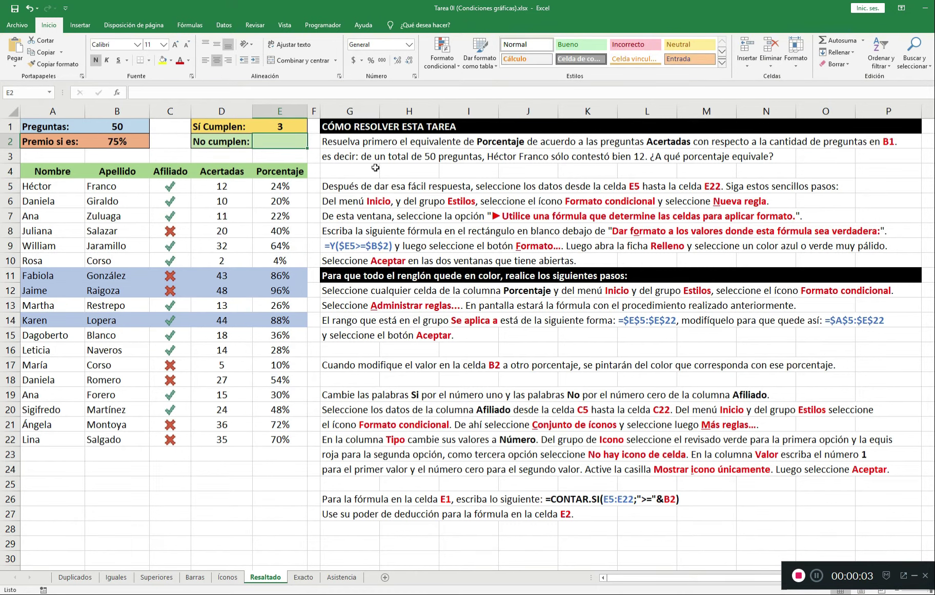
- Start a CONTAR.SI formula in E2 for the No cumplen count
text(=)
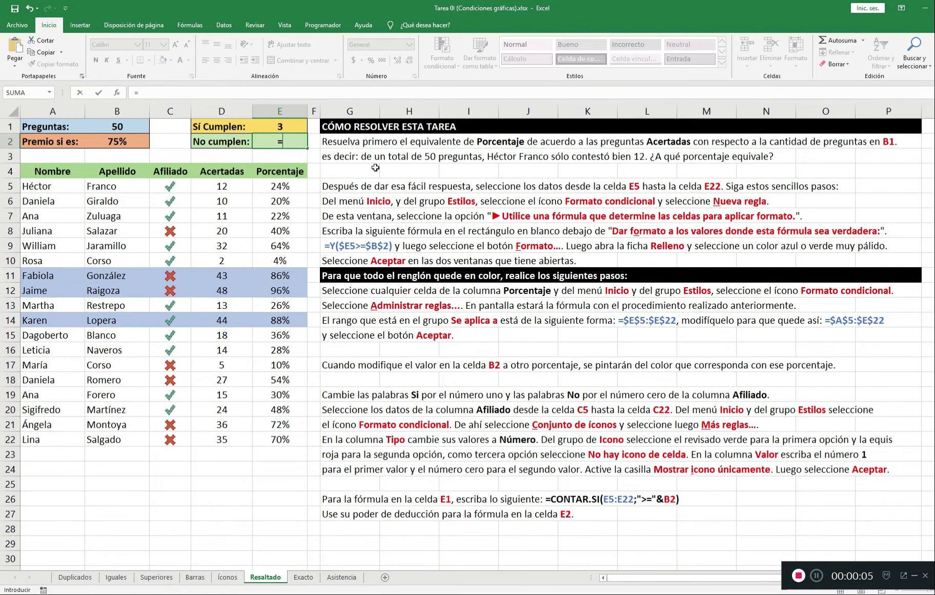
text(CON)
key(Down)
key(Down)
key(Down)
key(Down)
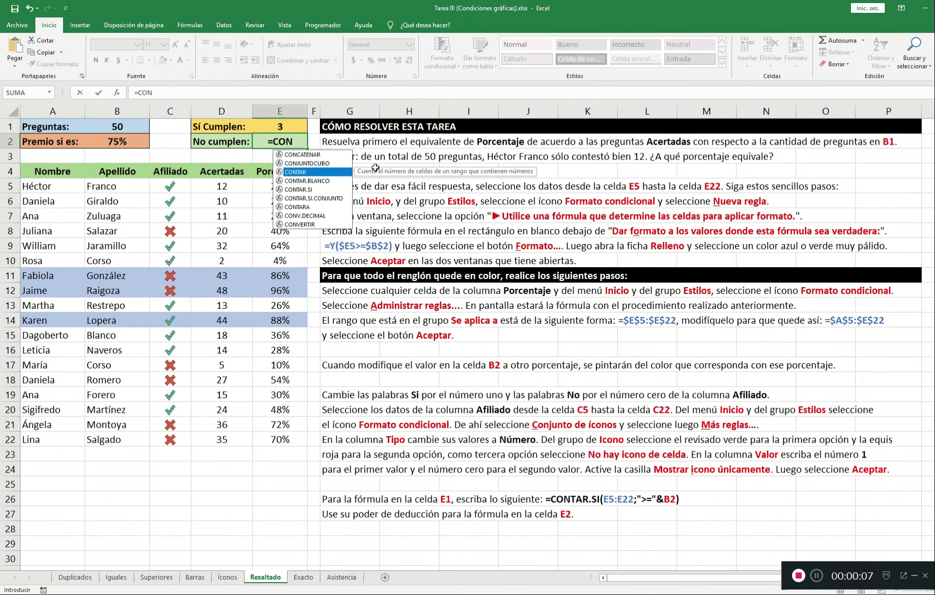
key(Tab)
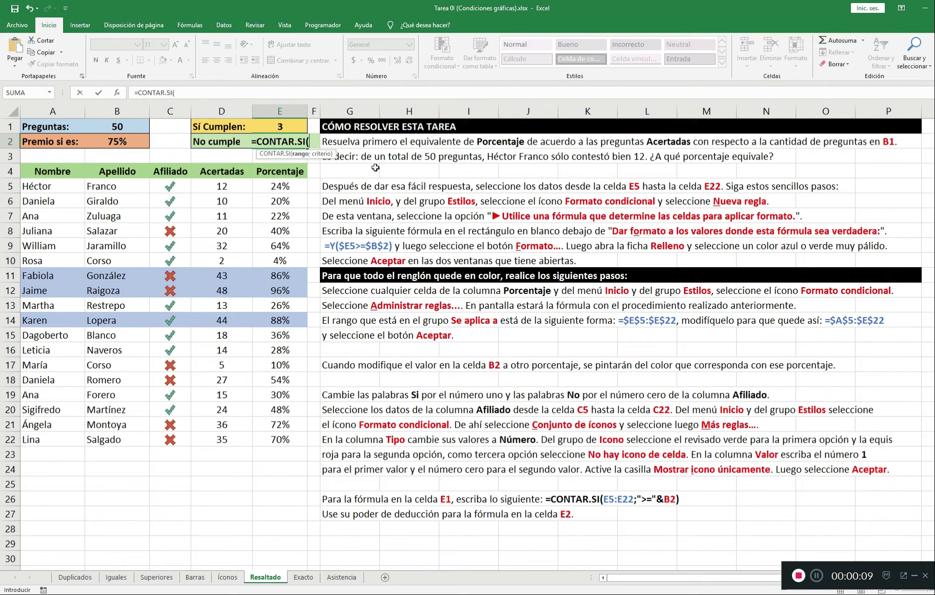
- Complete the E2 formula with the range E5:E22 and the criterion "<"&B2, and enter it
drag(279, 186, 279, 441)
text(;")
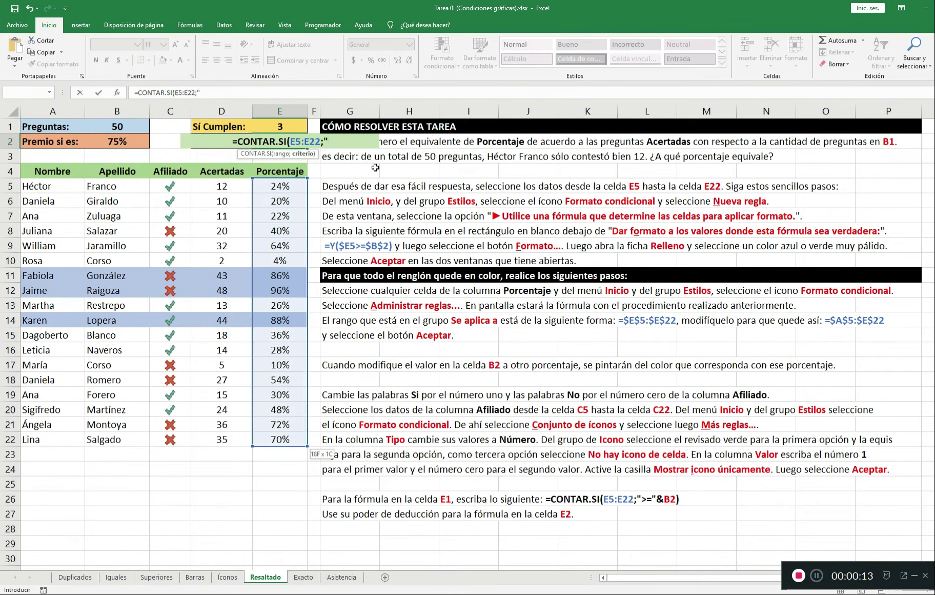
text(<"&)
key(Left)
key(Left)
key(Left)
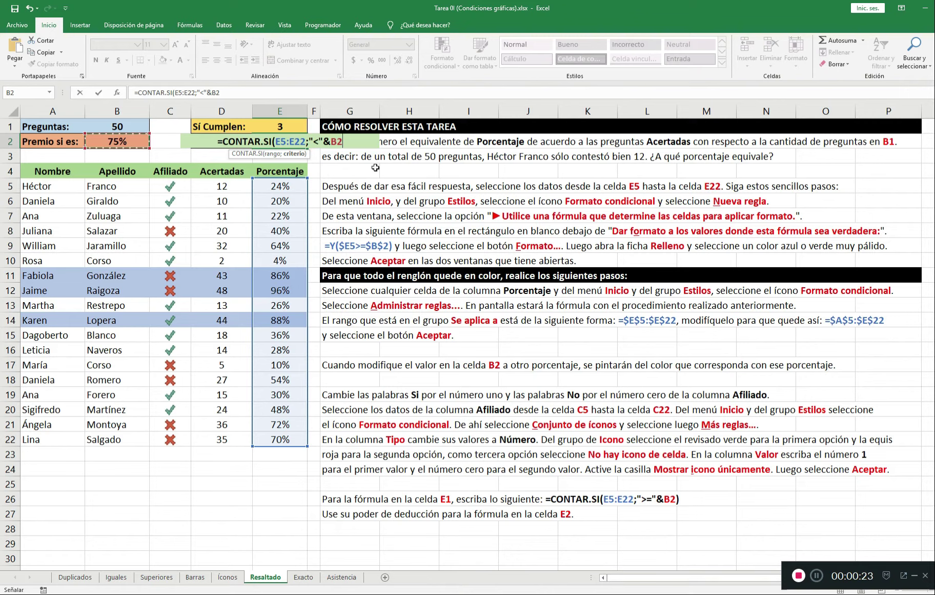
text())
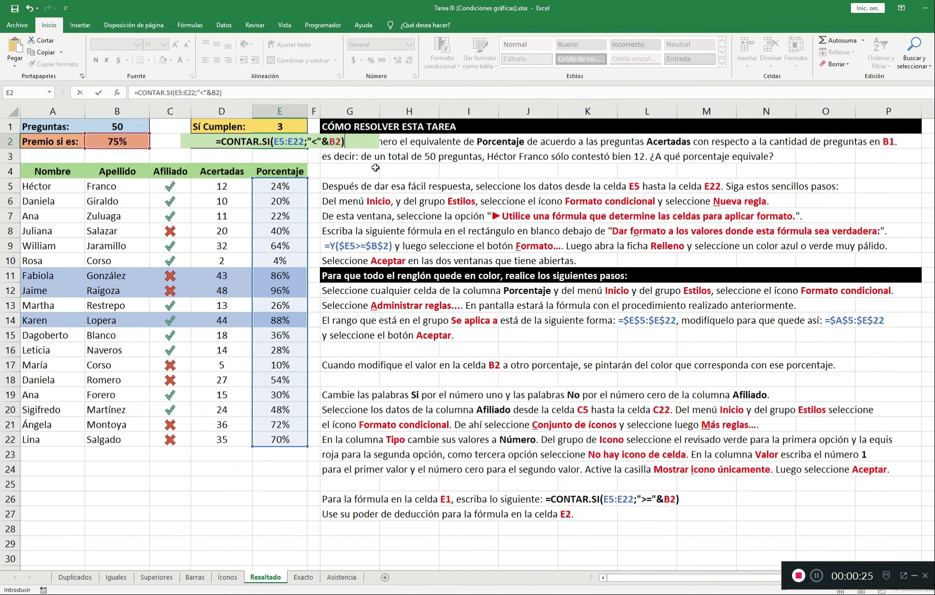
key(Return)
key(Up)
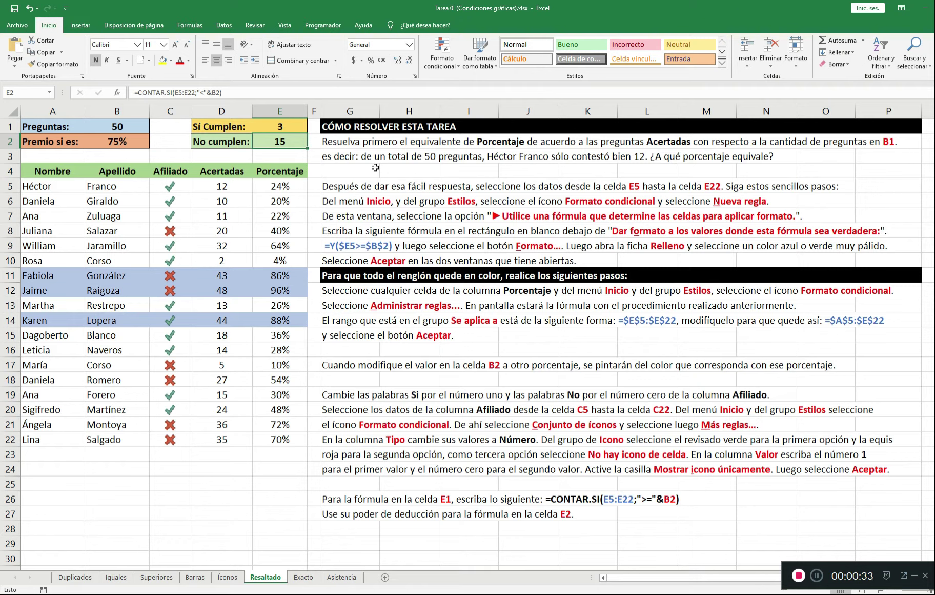
- Set the prize percentage in B2 to 50%
key(Left)
key(Left)
key(Left)
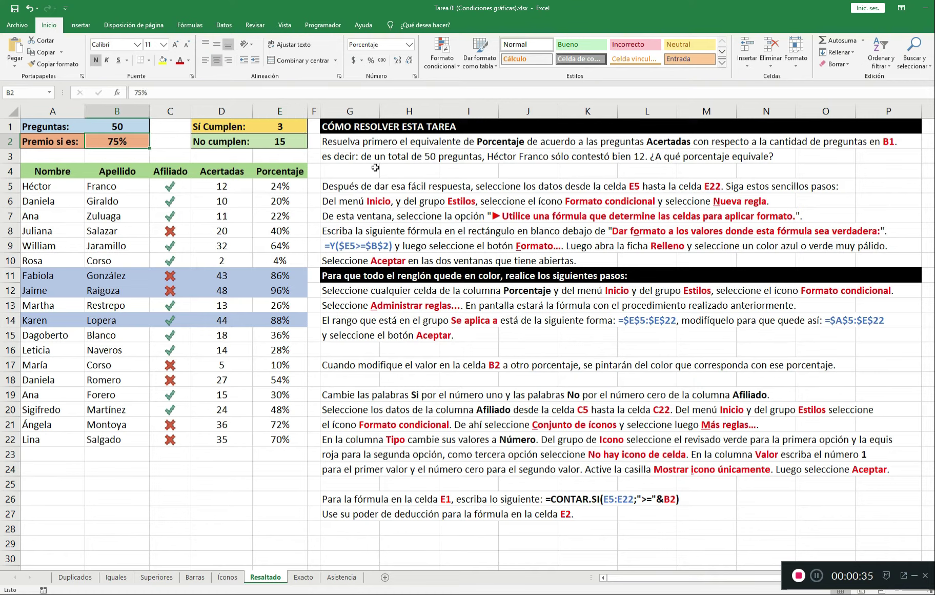
text(50)
key(Return)
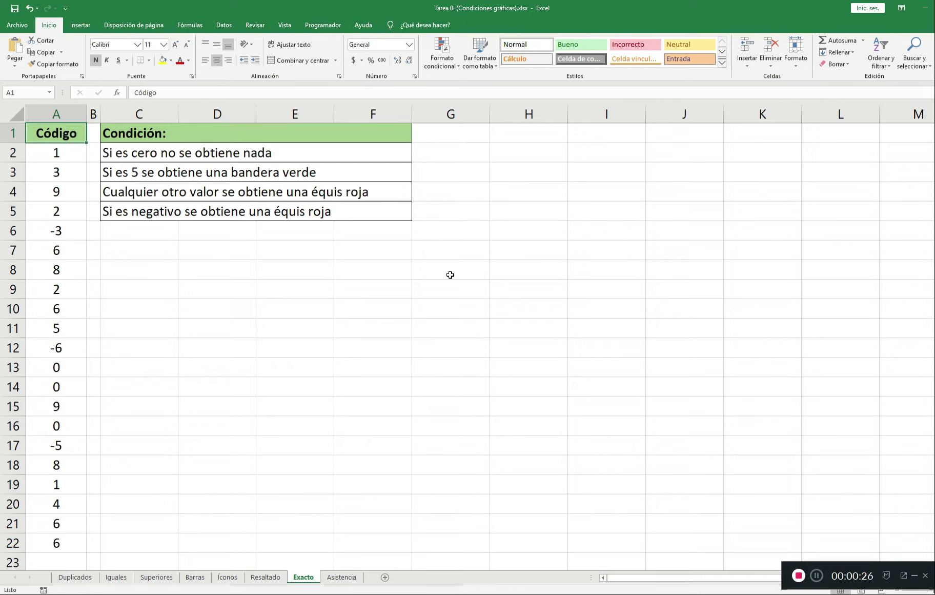
- Start a custom icon set rule for the Código values A2:A22 with the 5 flechas (de color) style
key(Down)
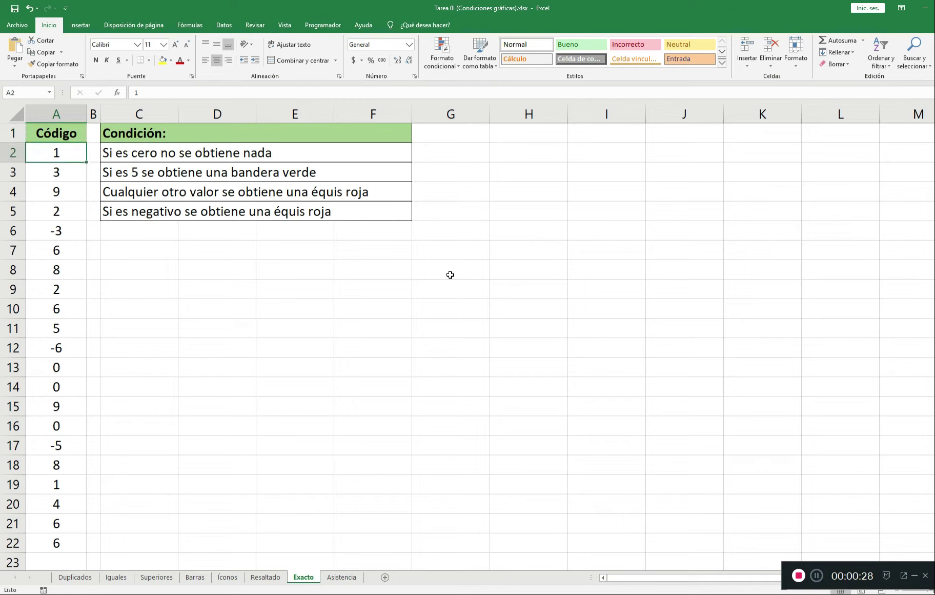
key(ctrl+shift+Down)
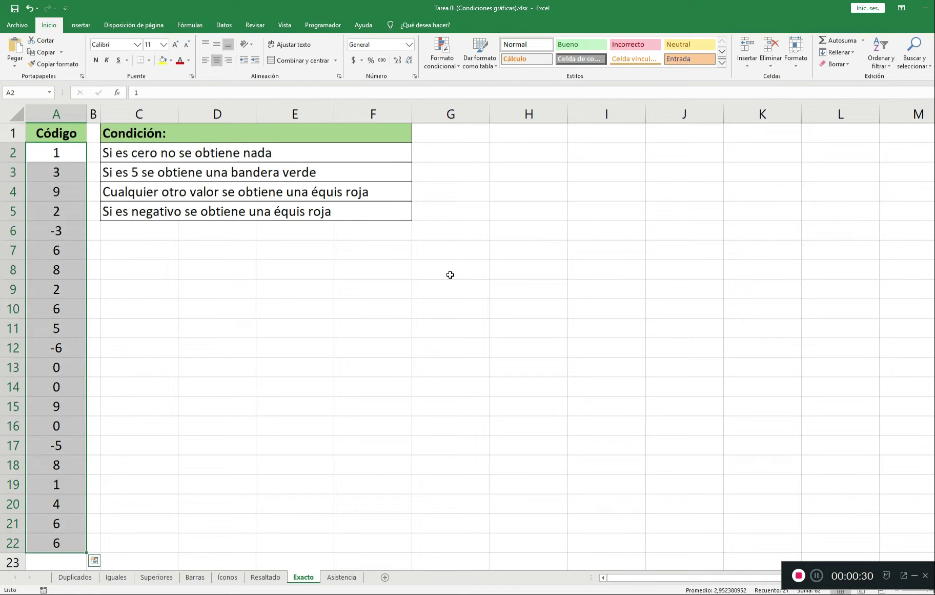
click(446, 65)
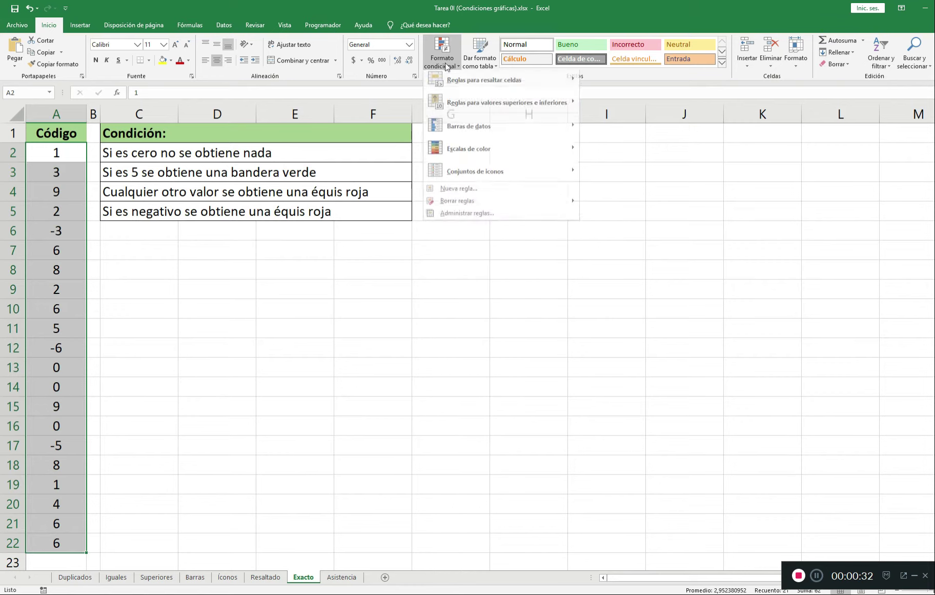
mouse_move(486, 179)
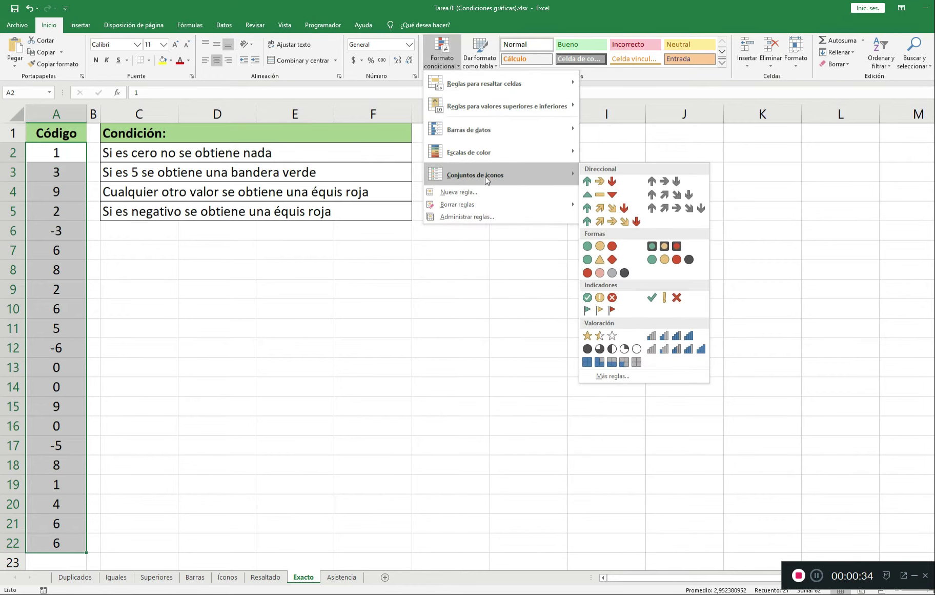
click(615, 376)
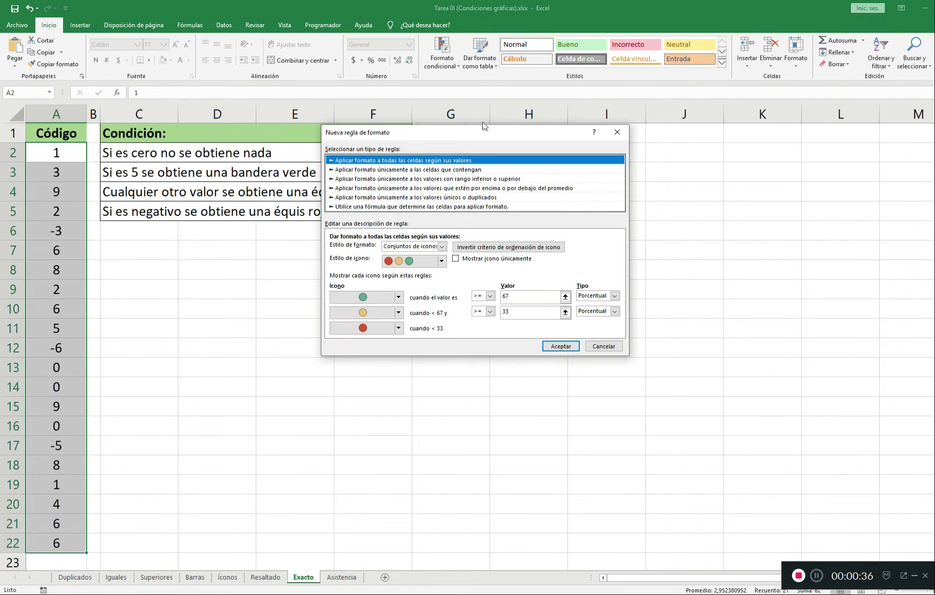
drag(523, 164, 445, 235)
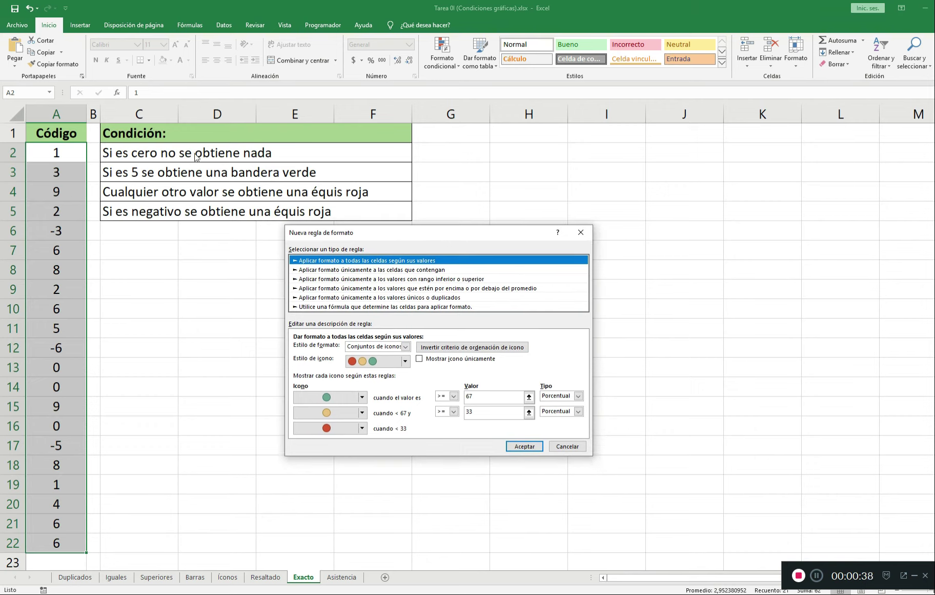
click(404, 361)
mouse_move(408, 403)
mouse_down()
mouse_move(409, 433)
mouse_move(412, 386)
mouse_move(412, 436)
mouse_move(410, 422)
mouse_up()
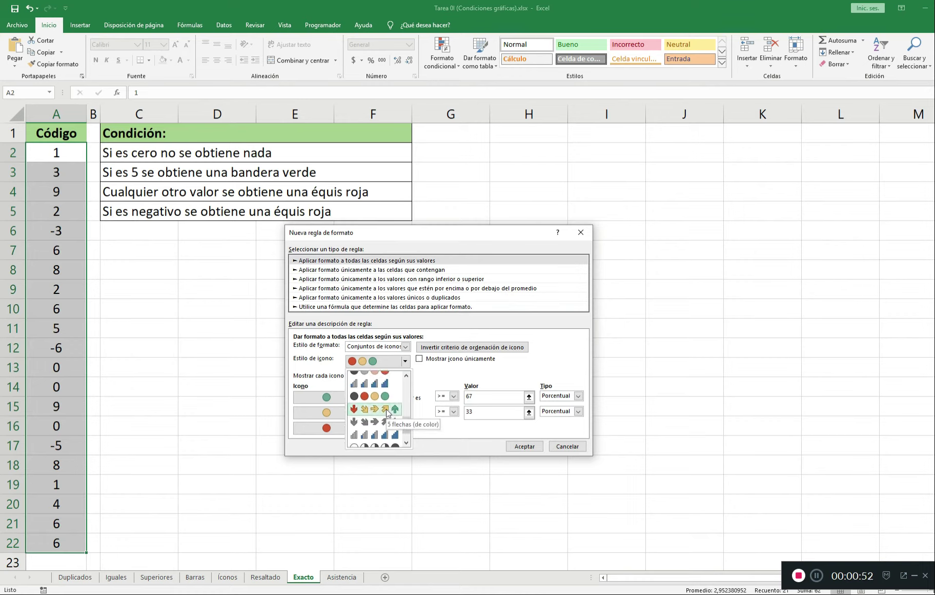
click(388, 410)
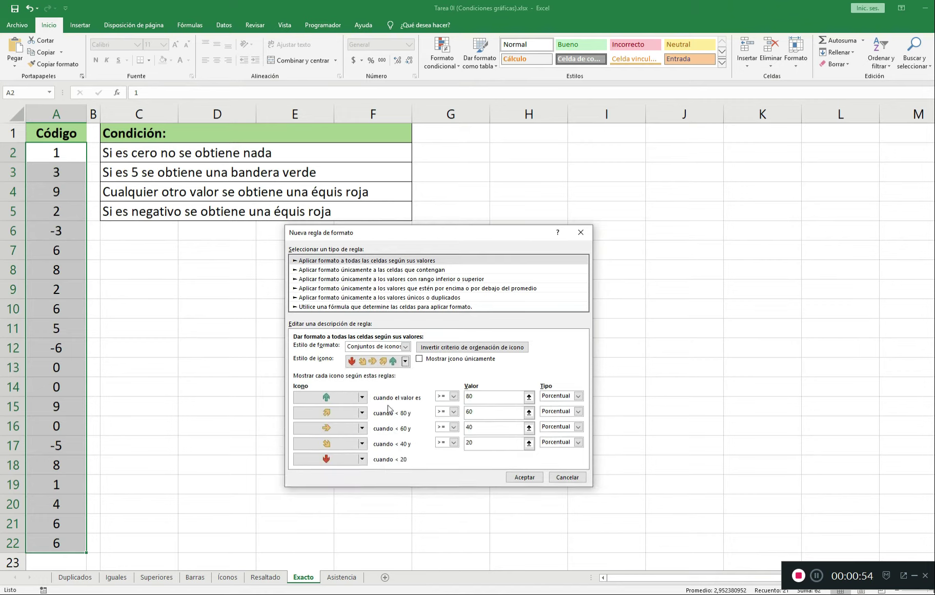
- Change the type of all four icon thresholds in the rule to Número
click(578, 395)
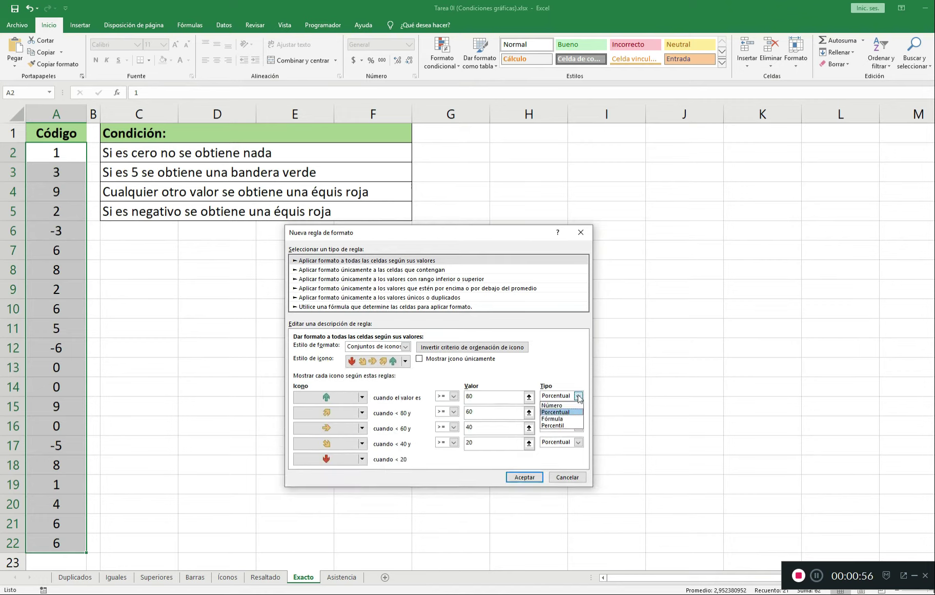
click(569, 403)
click(578, 411)
click(569, 418)
click(577, 426)
click(569, 434)
click(573, 441)
click(566, 449)
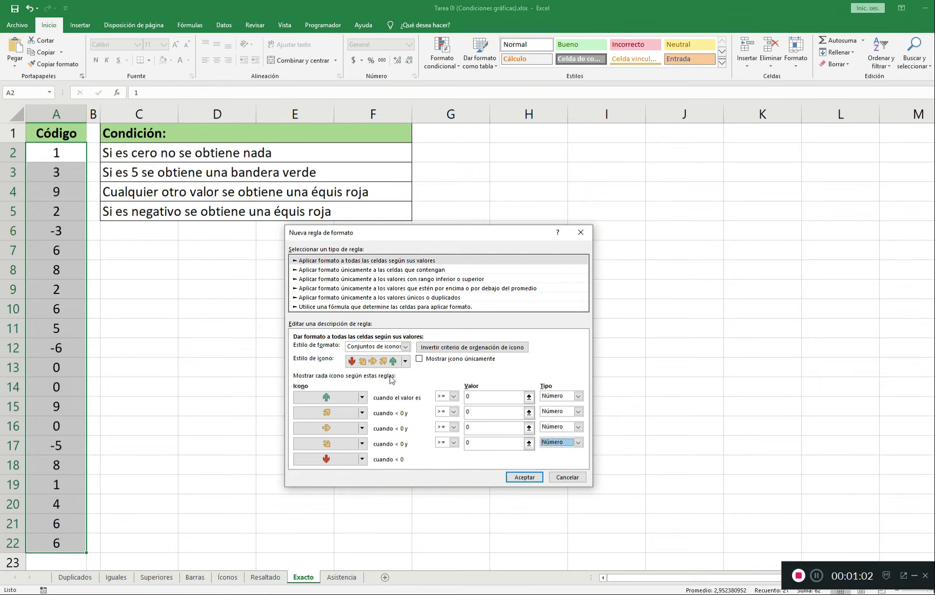
- Assign the five icons in order: circled red cross, no cell icon, red cross, half-filled circle and grid square
click(362, 397)
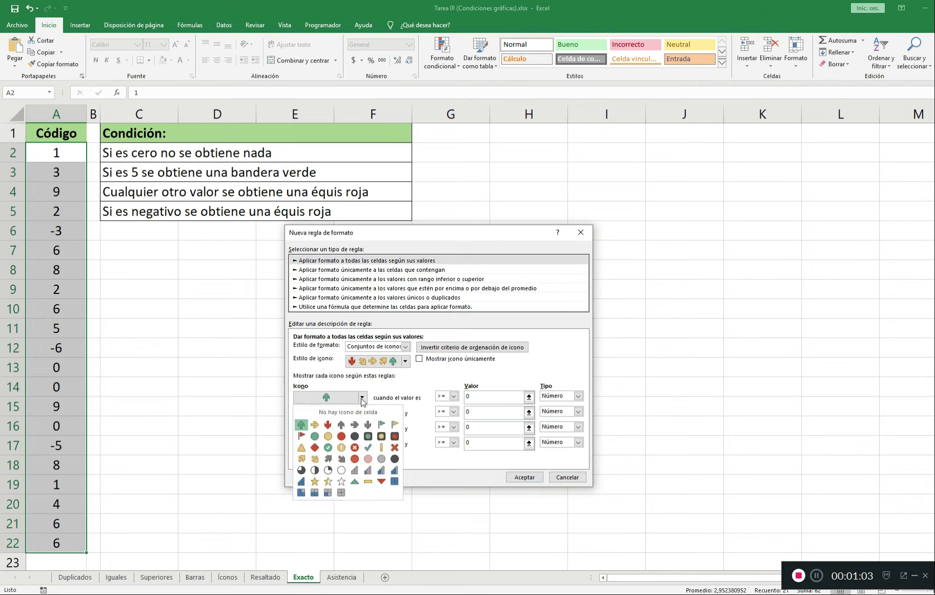
click(361, 454)
click(362, 412)
click(359, 426)
click(362, 433)
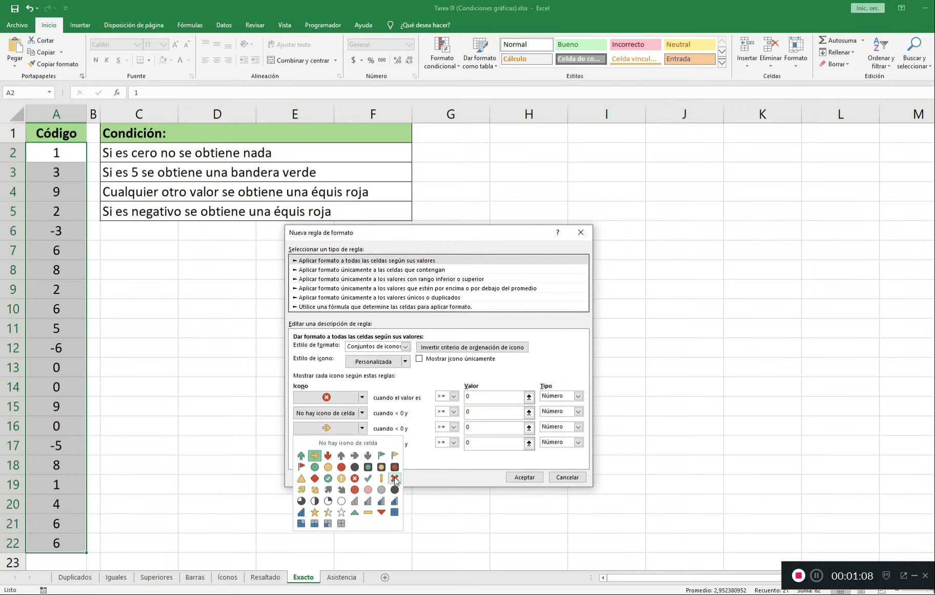
click(394, 478)
click(362, 444)
click(314, 516)
click(362, 458)
click(341, 553)
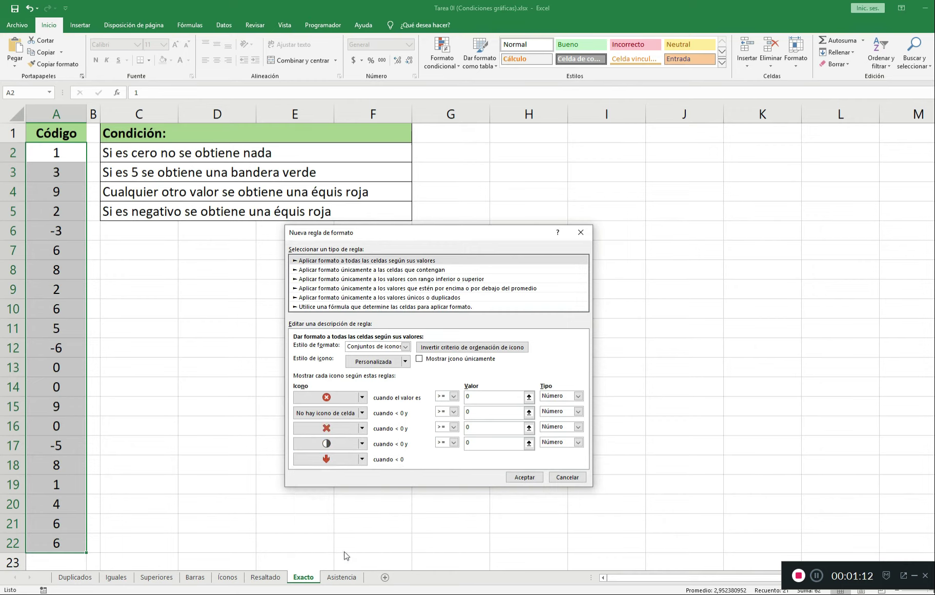
- Try the 5 partes style with a red circle first and no cell icon second, then cancel the rule
click(405, 360)
drag(408, 393, 408, 428)
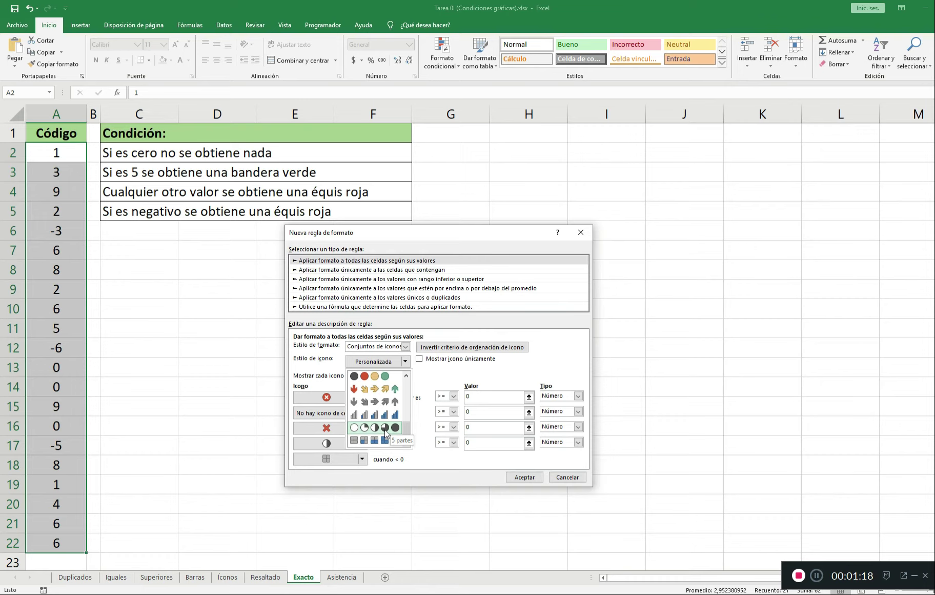
click(385, 430)
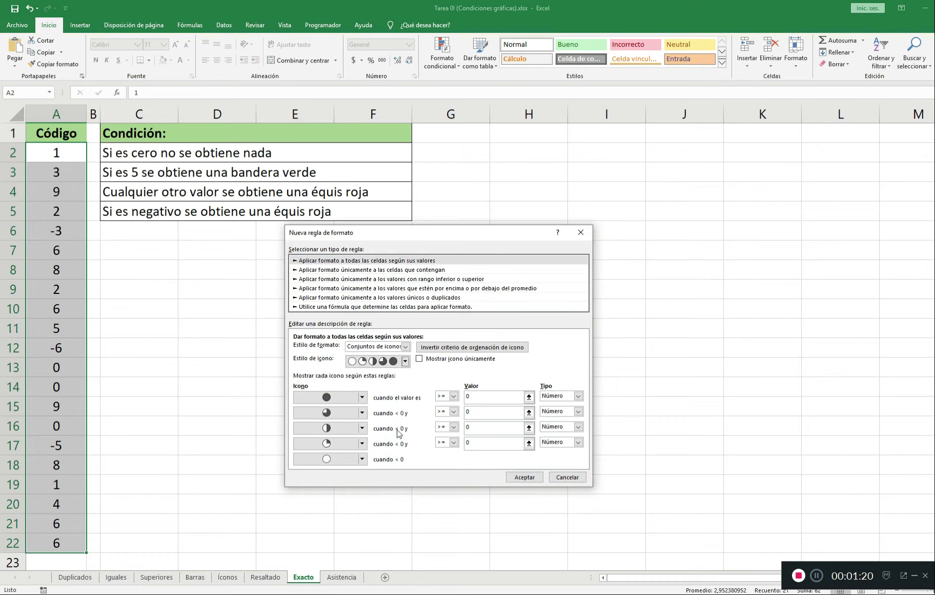
click(362, 397)
click(341, 435)
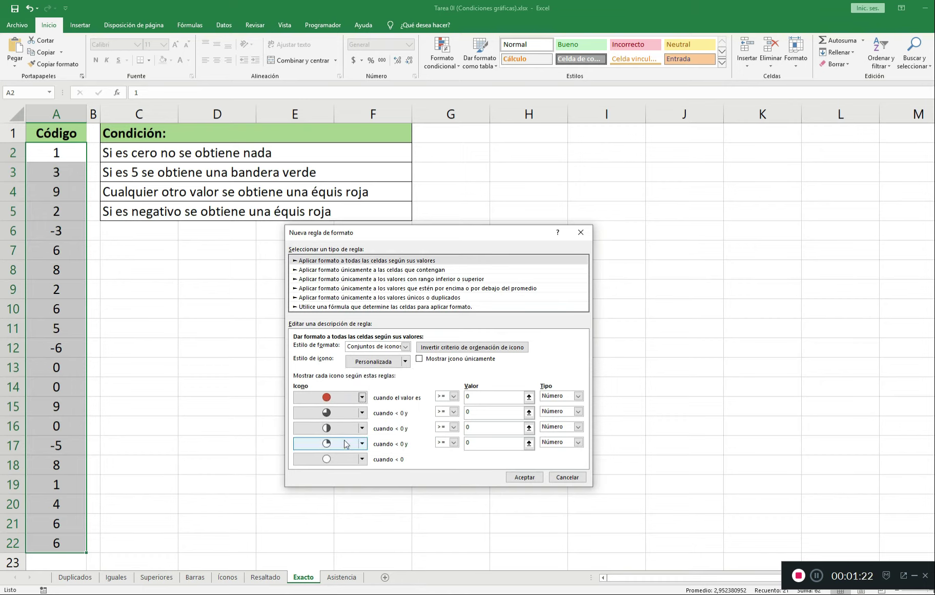
click(362, 413)
click(346, 426)
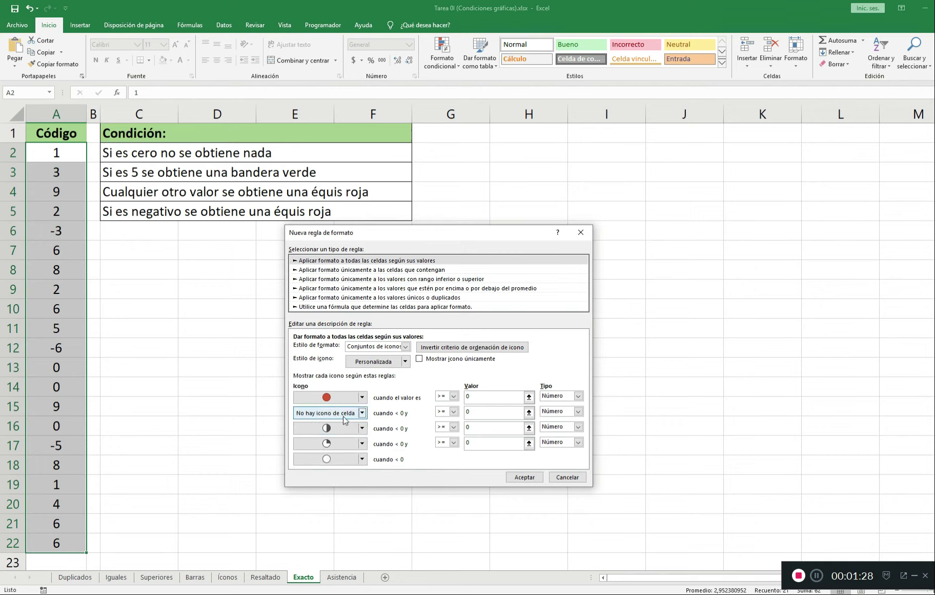
click(564, 477)
click(193, 238)
drag(60, 152, 54, 541)
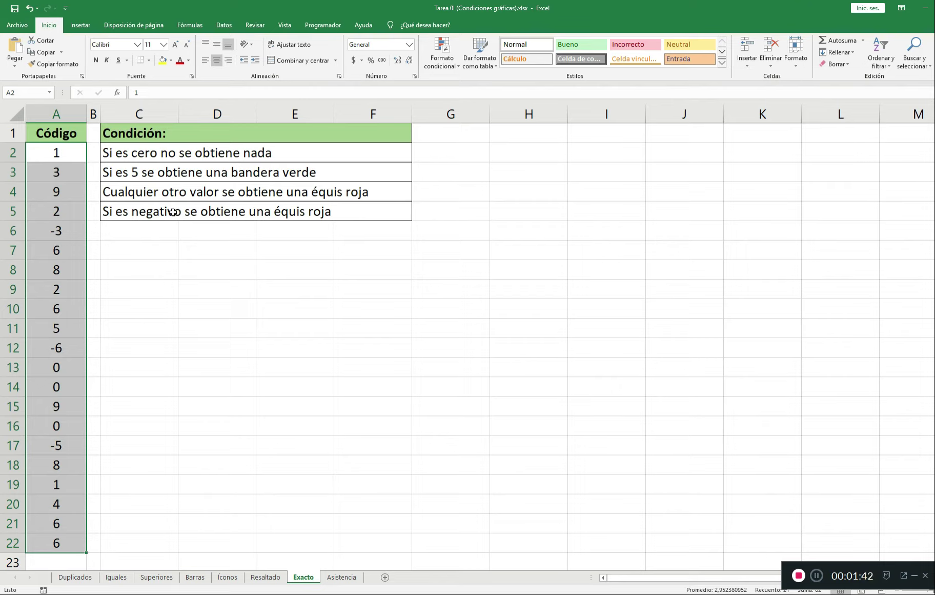
click(229, 233)
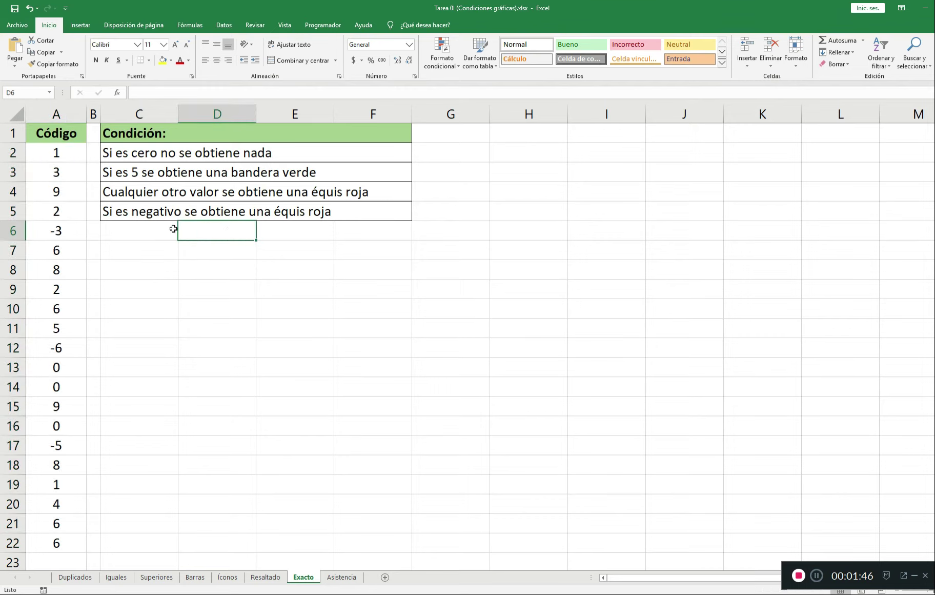
click(145, 134)
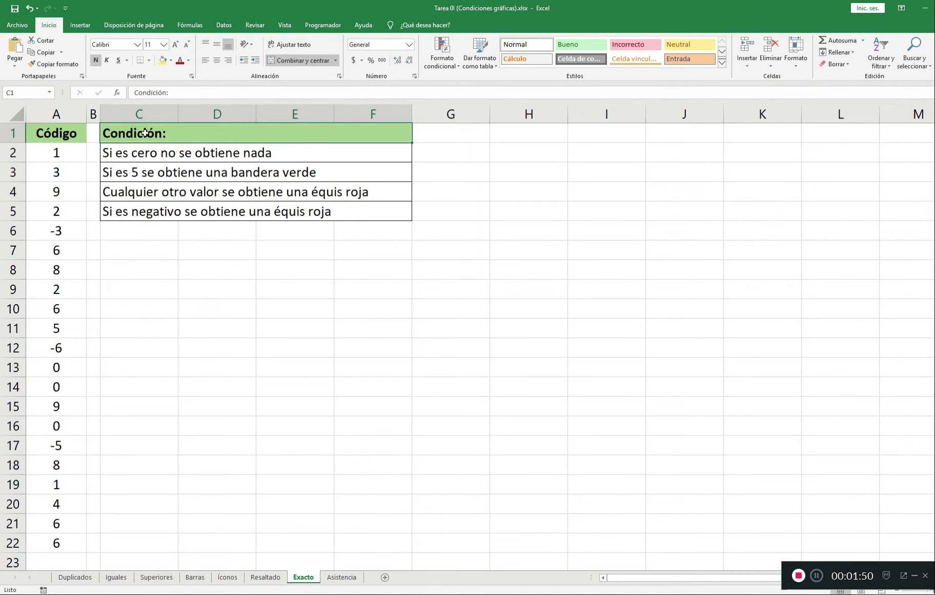
- On the Asistencia sheet, open a new custom icon set rule for the attendance codes D4:AH21
key(ctrl+Page_Down)
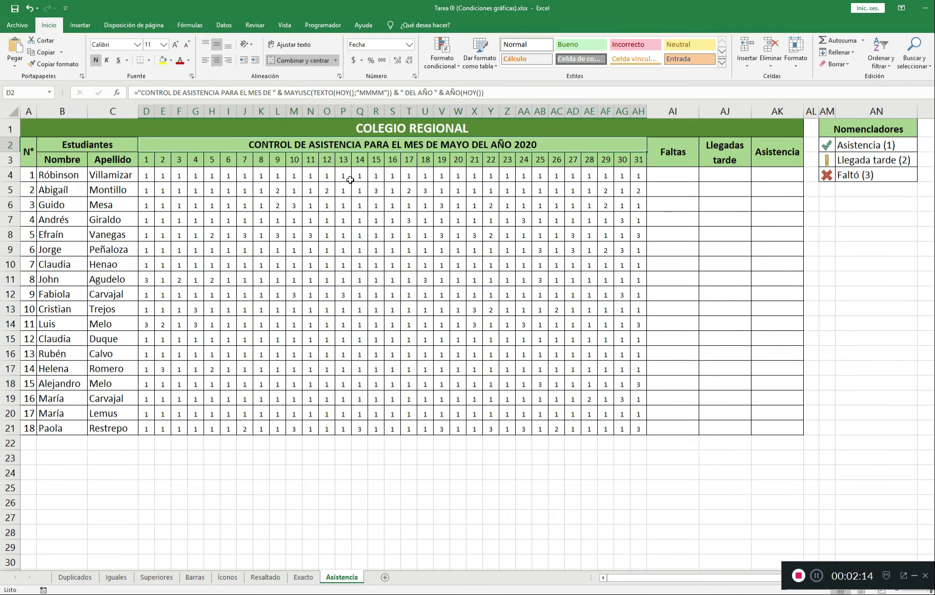
click(147, 175)
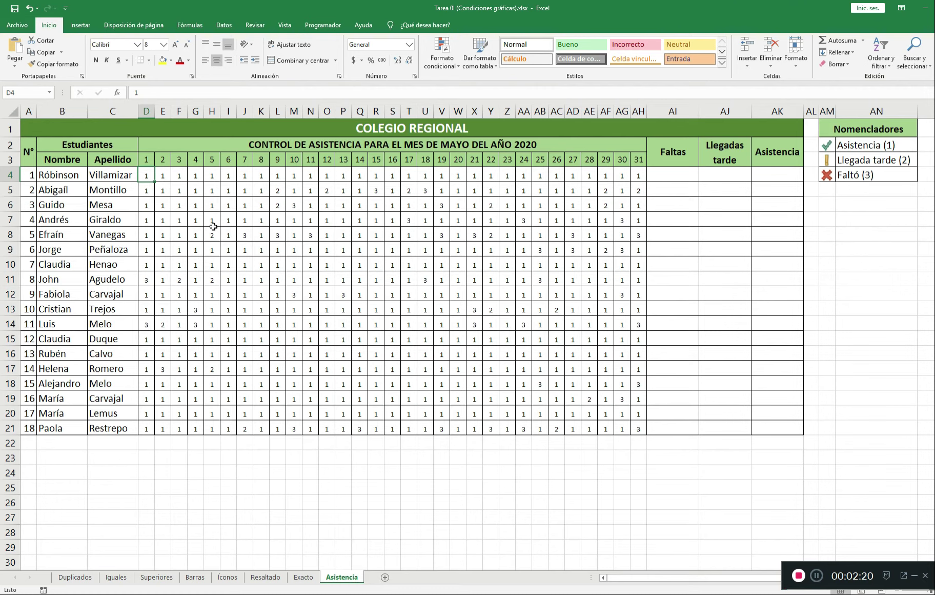
key(ctrl+shift+Down)
key(ctrl+shift+Right)
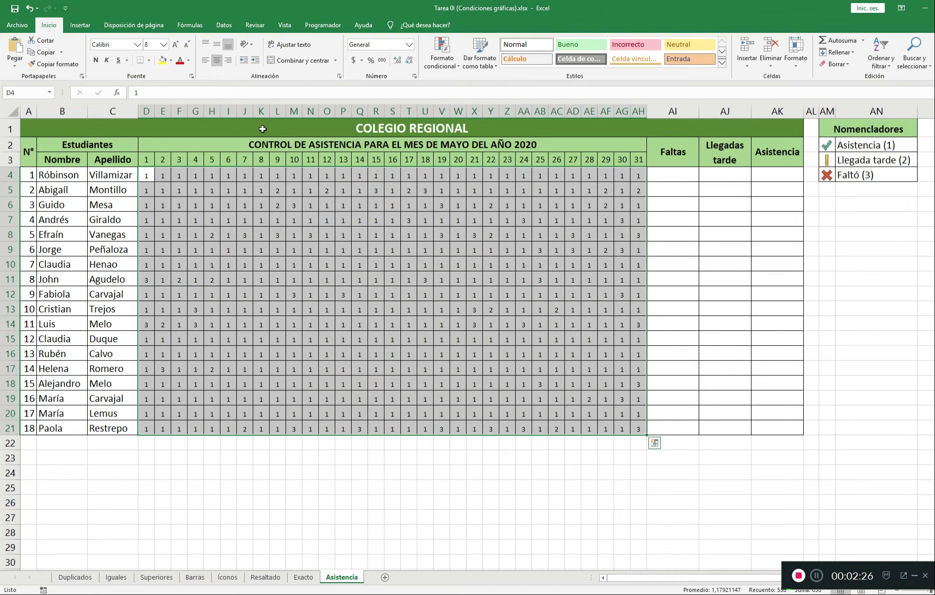
click(448, 64)
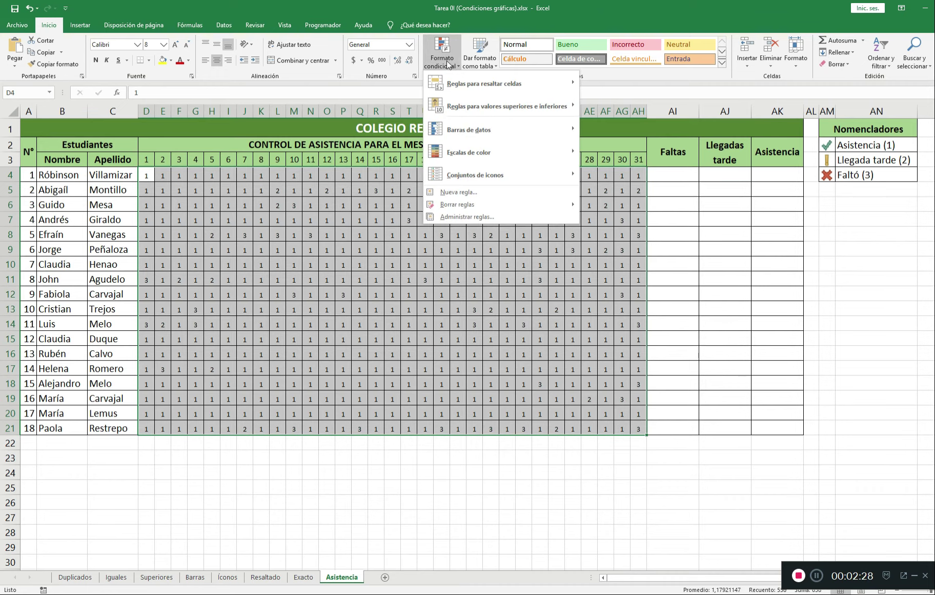
mouse_move(464, 177)
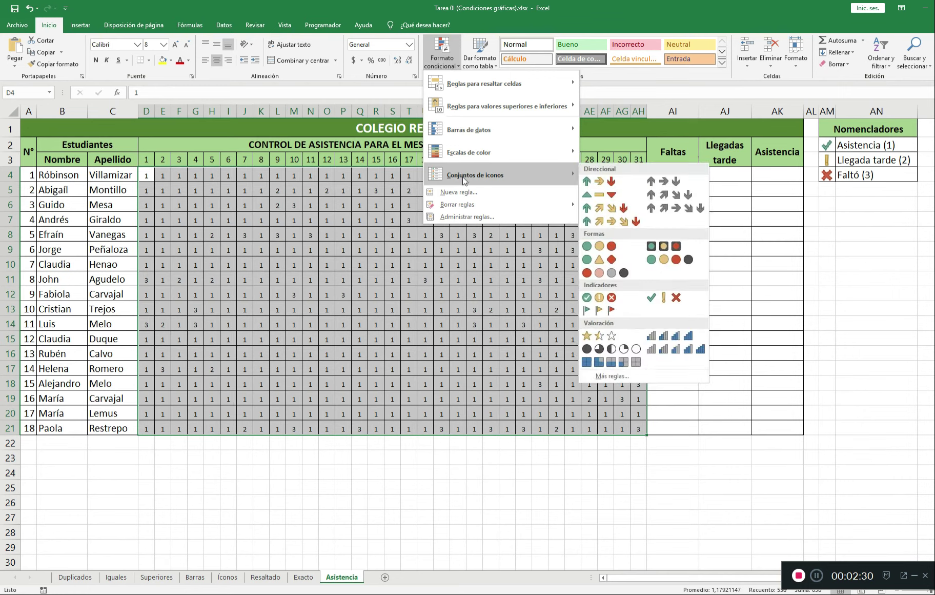
click(617, 381)
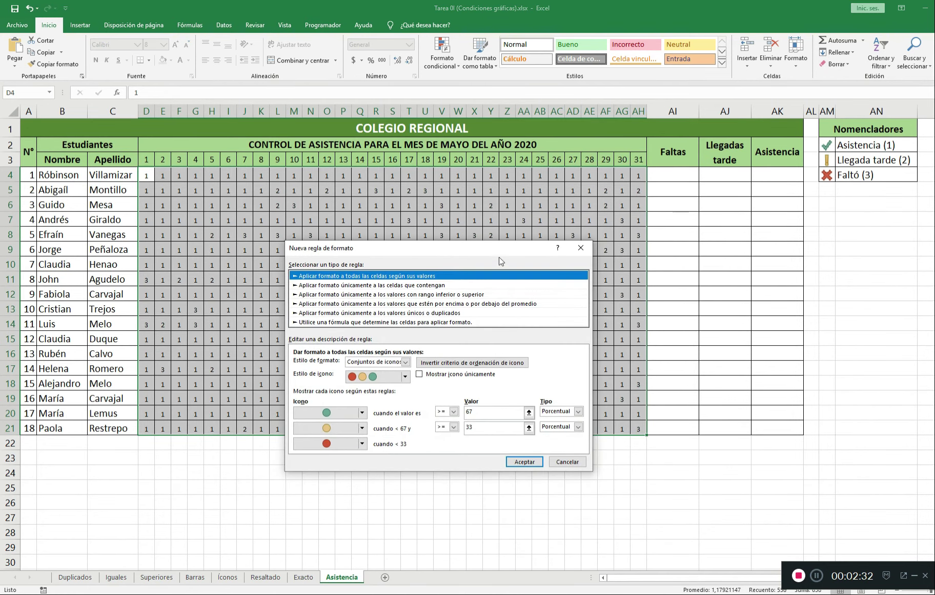
- Assign the red cross icon to values >= 3 and set both icon thresholds' type to Número
drag(492, 248, 614, 343)
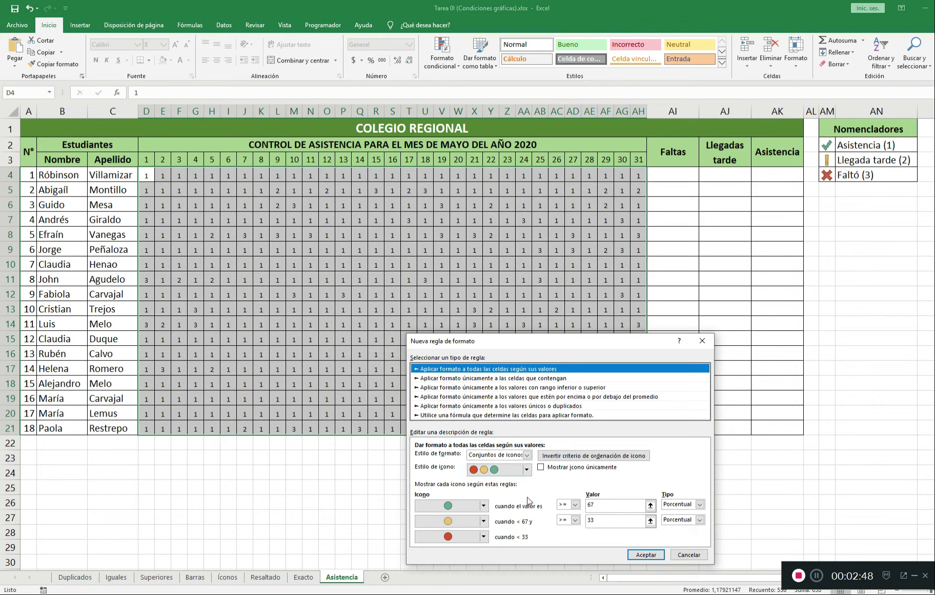
click(483, 506)
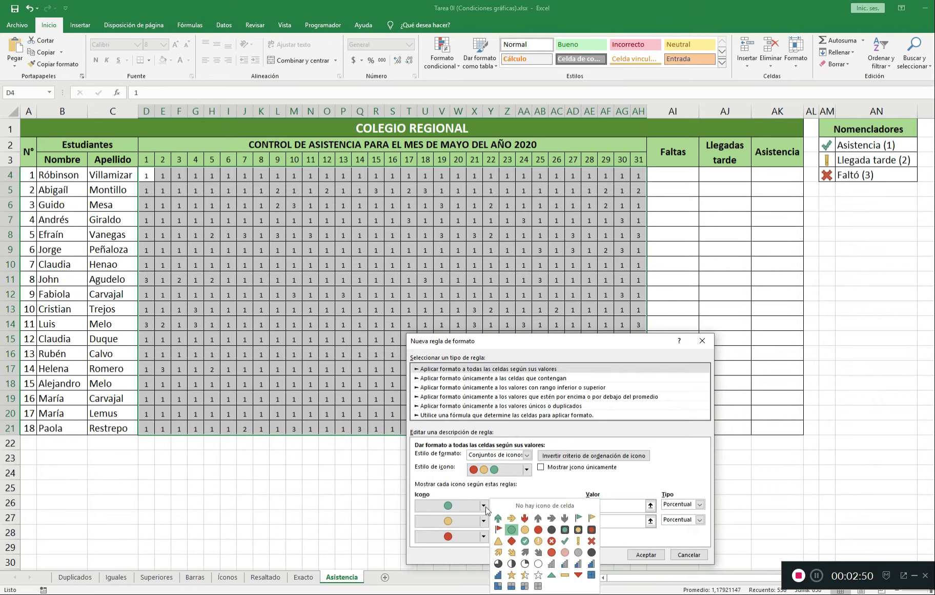
click(591, 540)
click(680, 505)
click(673, 513)
click(681, 519)
click(676, 528)
click(621, 506)
text(3)
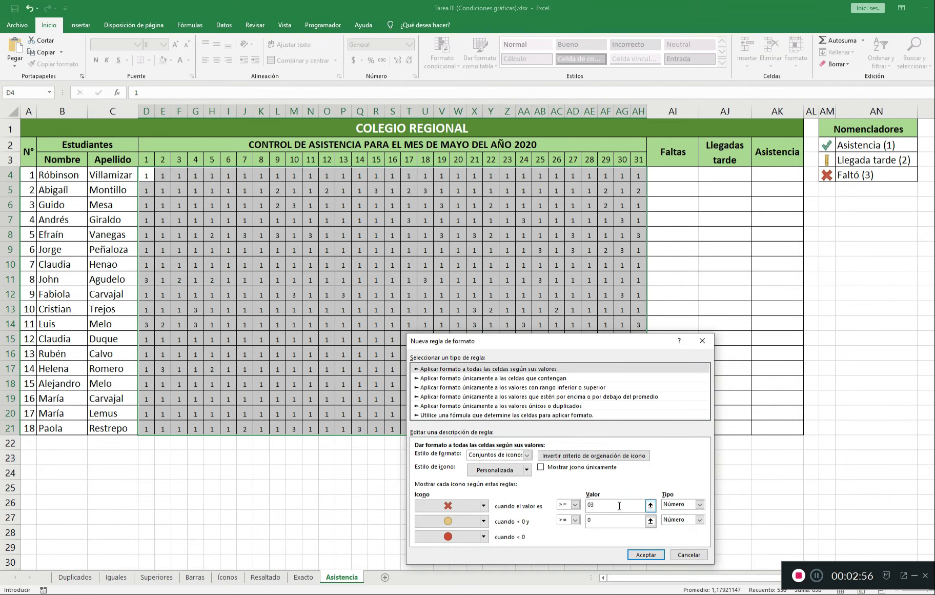
key(Tab)
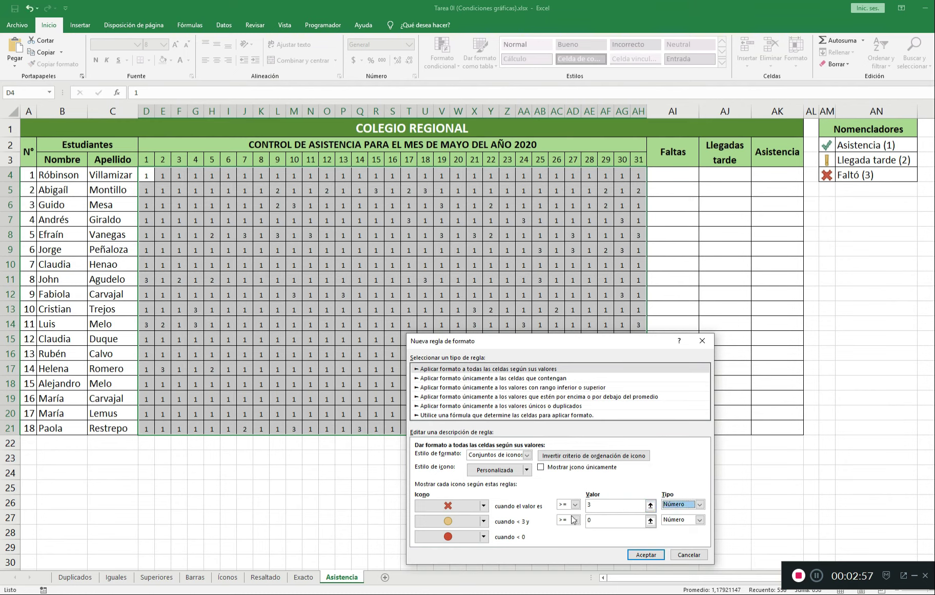
- Assign the yellow exclamation mark to the second icon with a threshold of >= 2
click(483, 521)
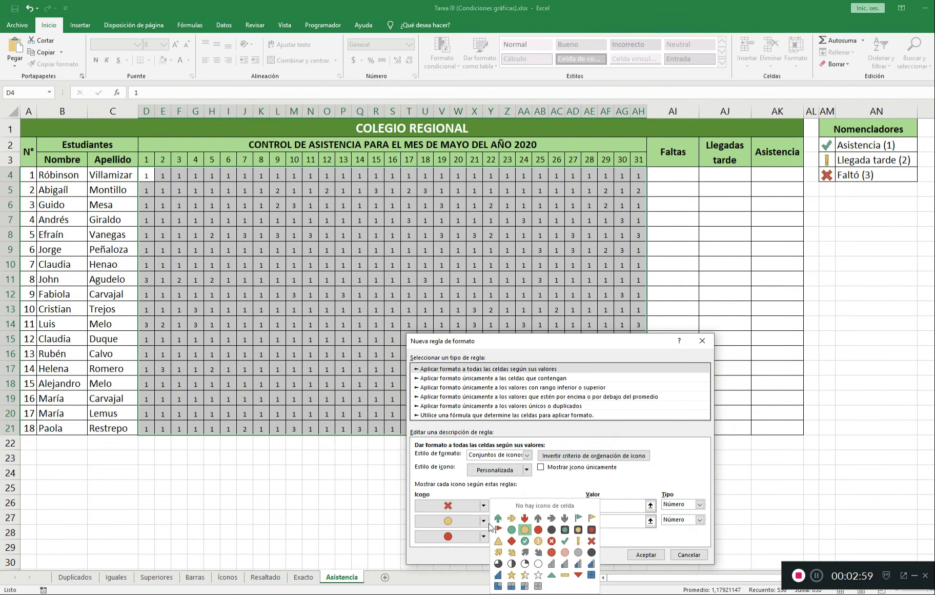
click(578, 543)
click(601, 521)
key(BackSpace)
text(2)
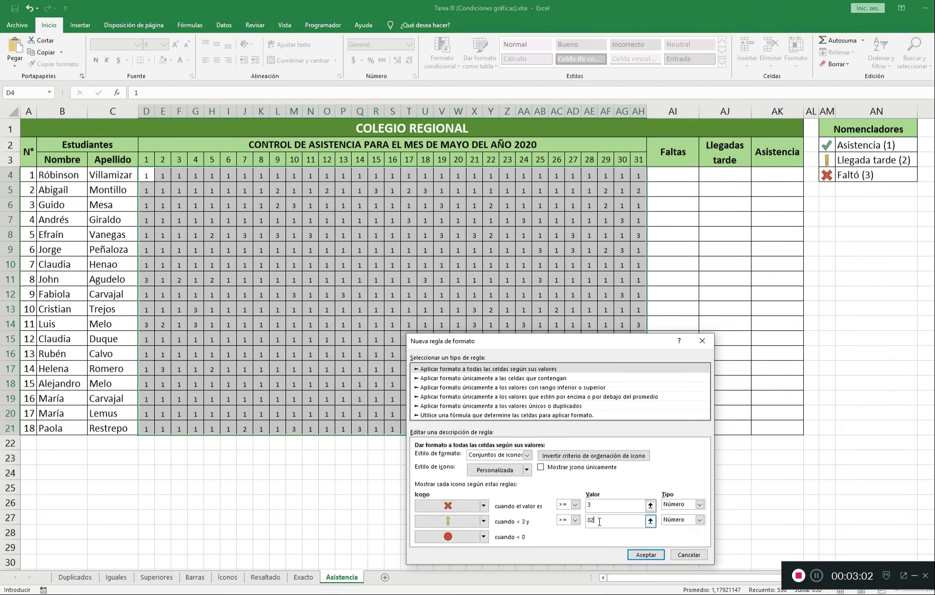
key(Tab)
- Assign the green check mark to the lowest values, show only the icons, and apply the rule
click(482, 541)
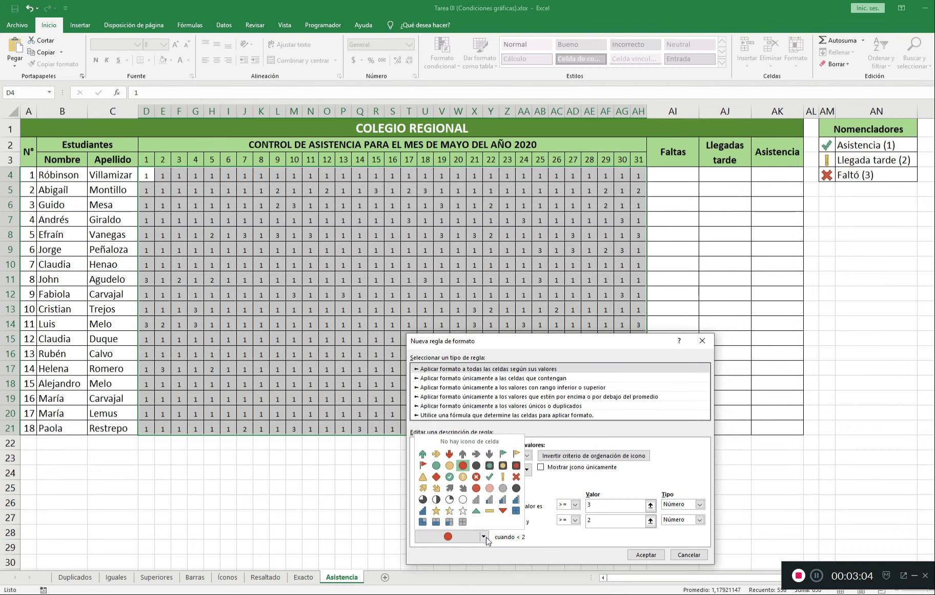
click(484, 480)
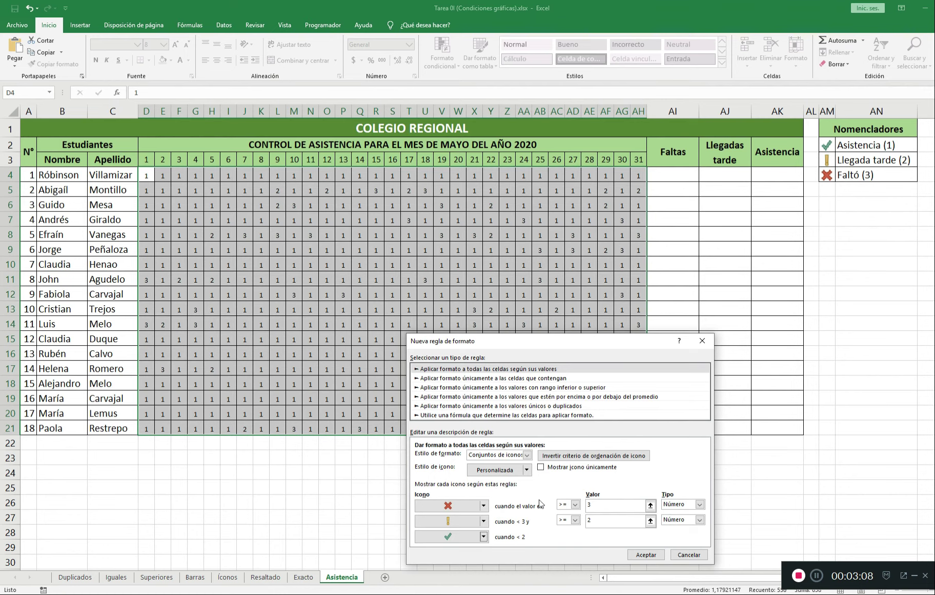
click(541, 467)
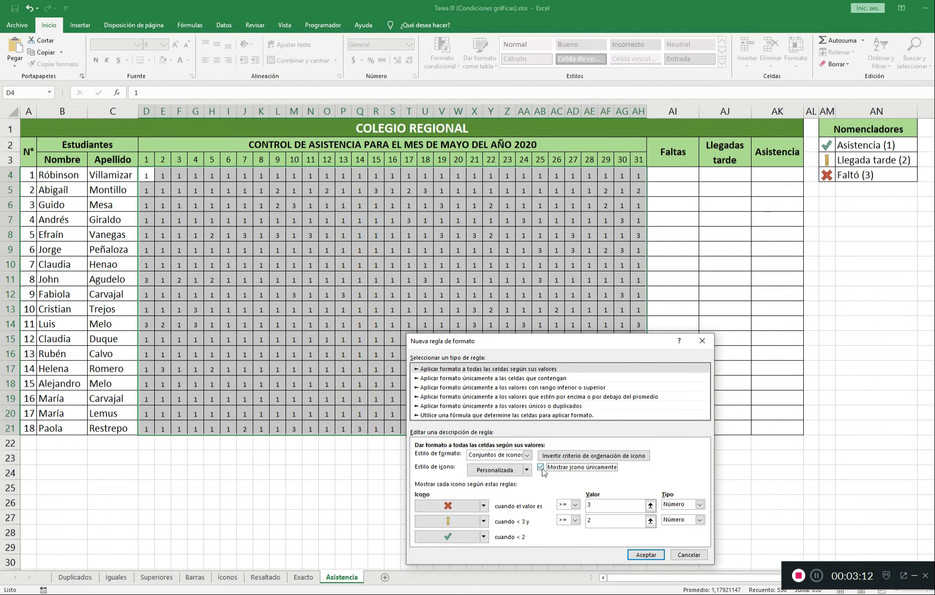
click(646, 554)
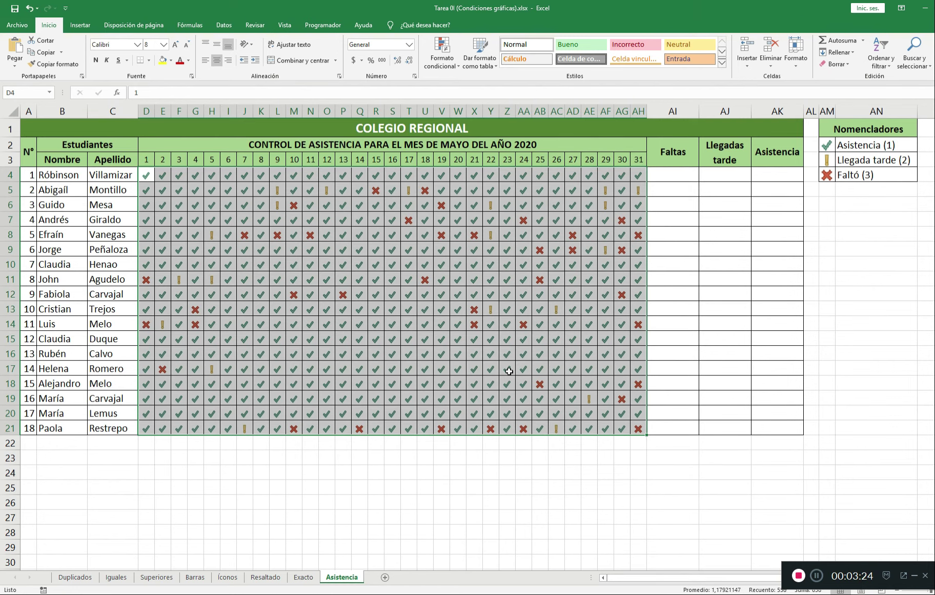
- Count the first student's absences under Faltas in AI4 with =CONTAR.SI(D4:AH4;3)
key(Right)
key(Right)
key(Right)
key(Right)
key(Right)
key(Right)
key(Right)
key(Right)
key(Right)
key(Right)
key(Right)
key(Right)
key(Right)
key(Right)
key(Right)
key(Right)
key(Right)
key(Right)
key(Right)
key(Right)
key(Right)
key(Right)
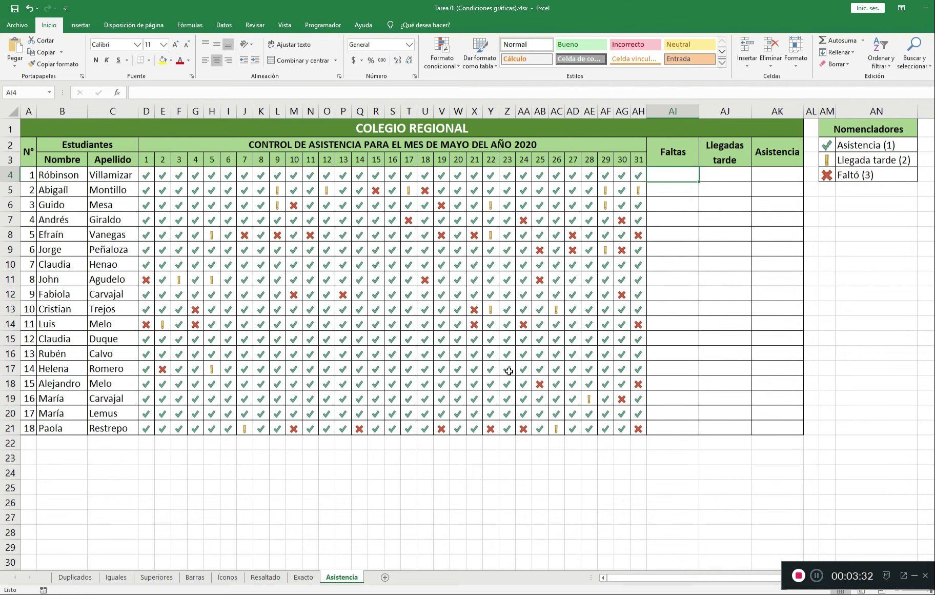
text(=CON)
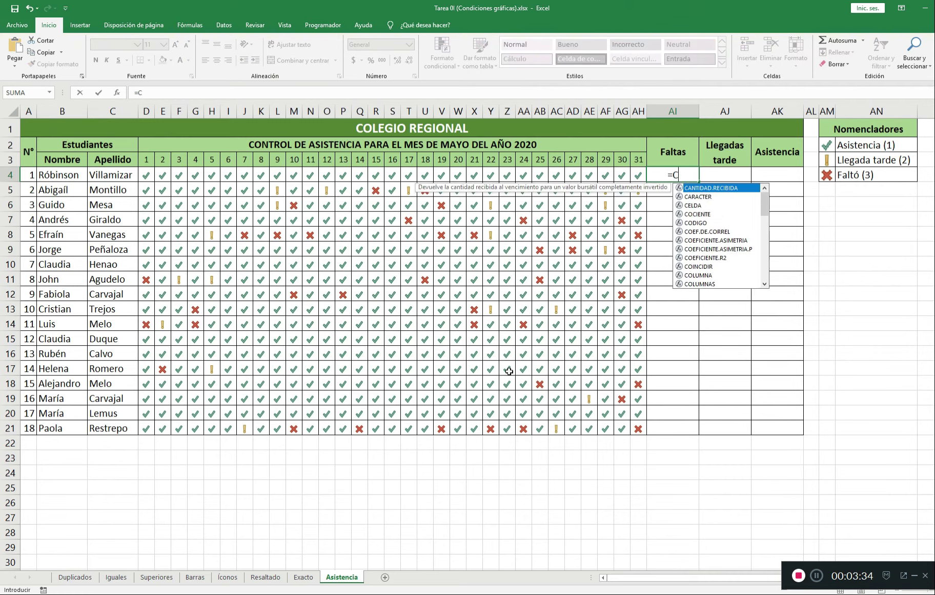
key(Down)
key(Down)
key(Down)
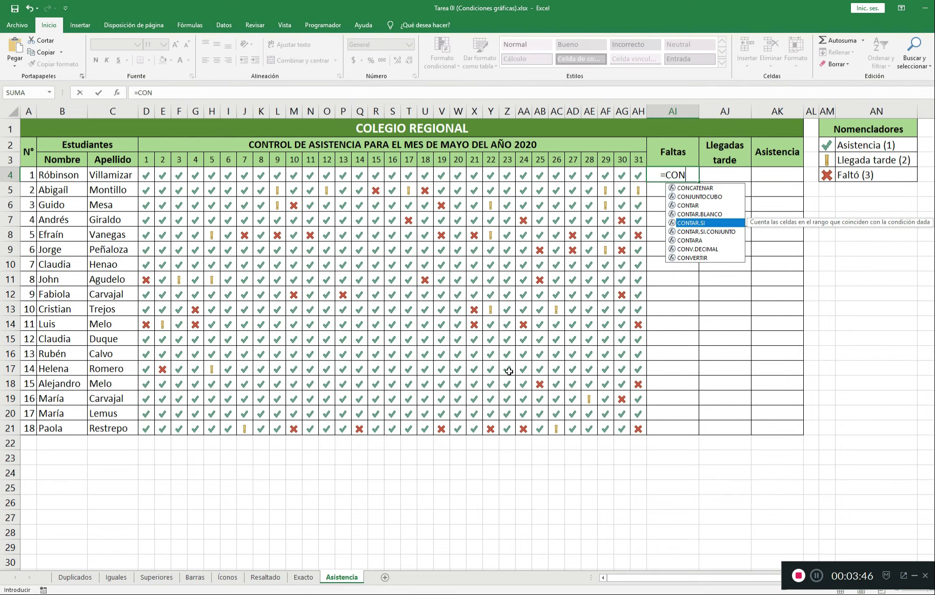
key(Tab)
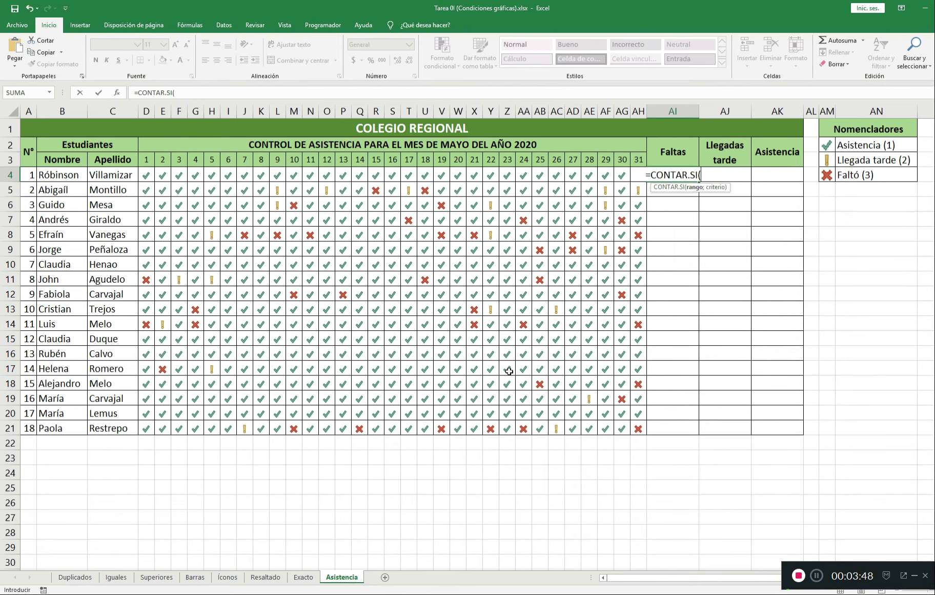
key(Left)
key(ctrl+shift+Left)
key(shift+Right)
key(shift+Right)
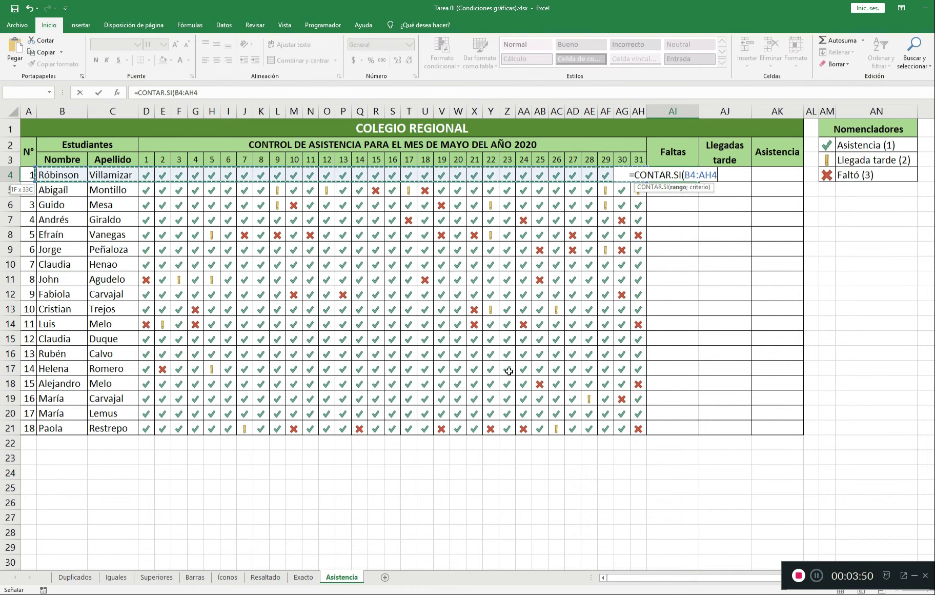
key(shift+Right)
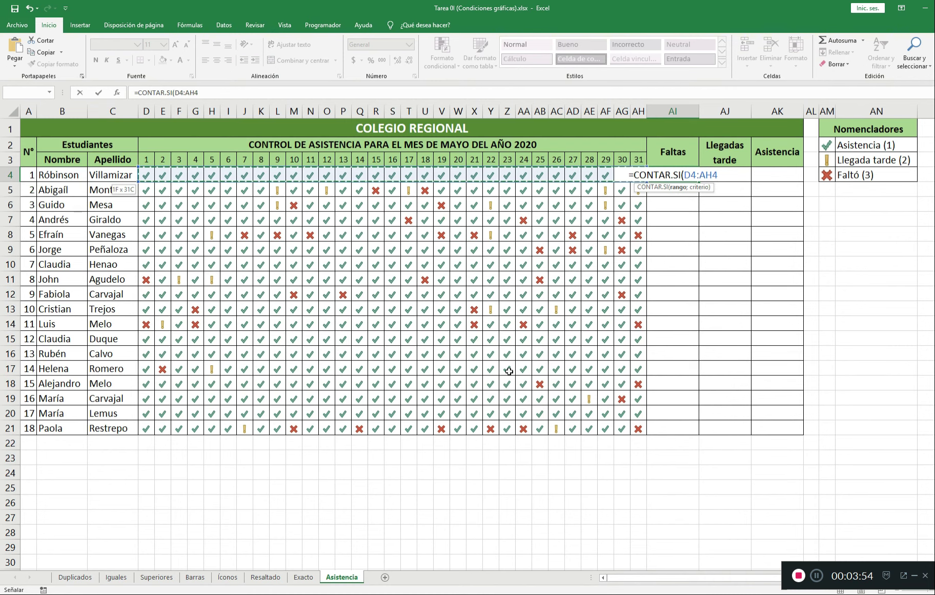
text(;3)
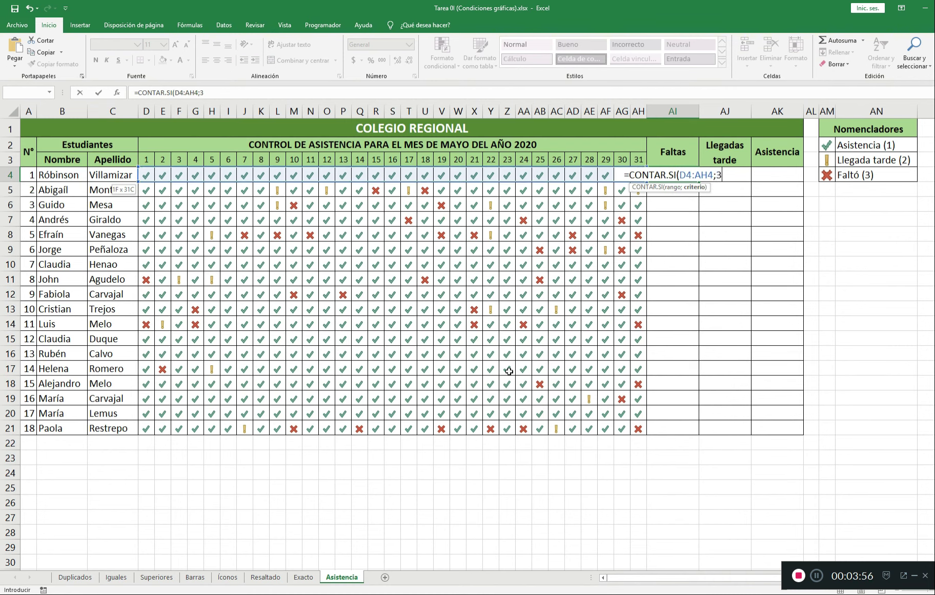
text())
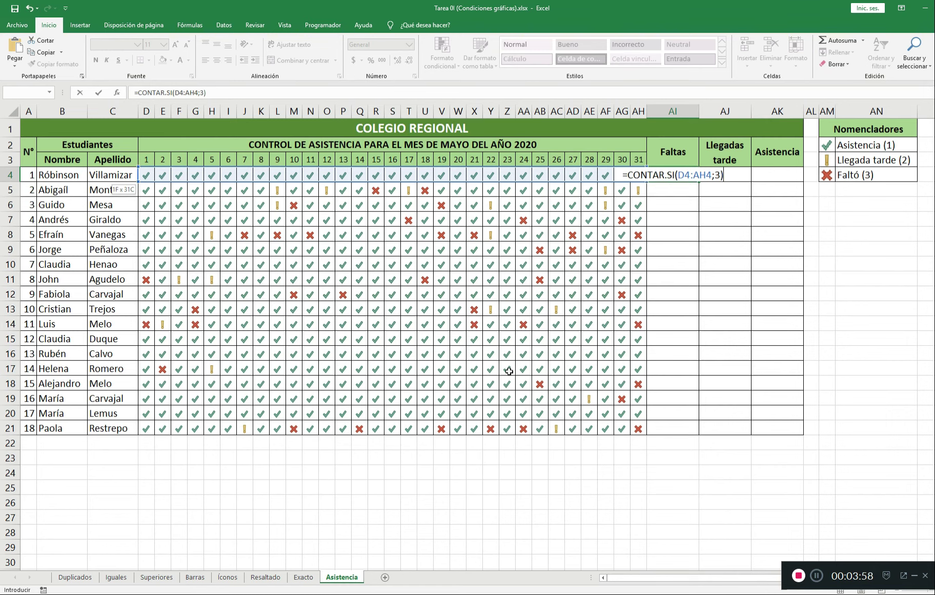
key(Return)
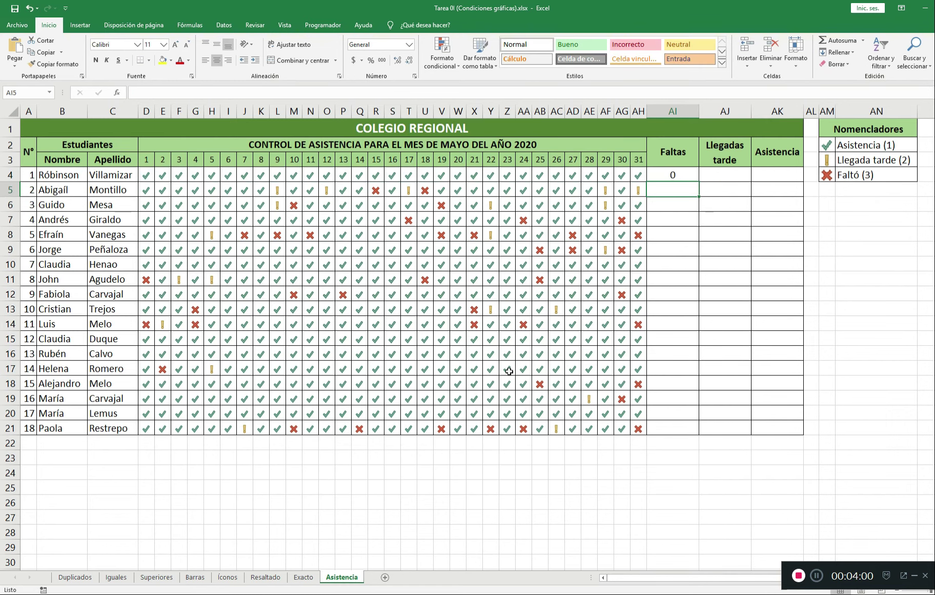
- Fill the Faltas formula from AI4 down through AI21
key(Up)
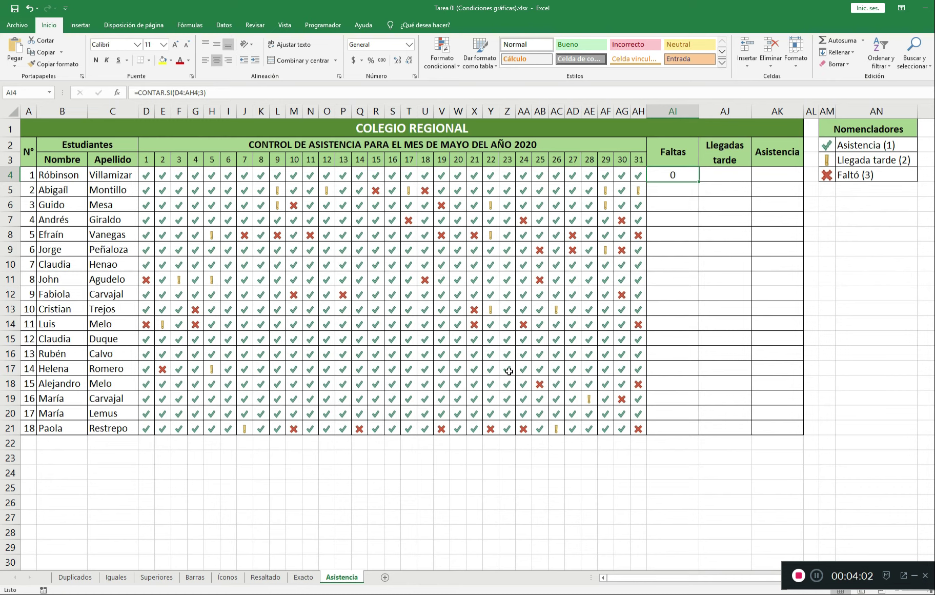
key(Down)
key(Down)
key(Down)
key(Down)
key(Down)
key(Down)
key(Down)
key(Down)
key(Down)
key(Down)
key(Down)
key(Down)
key(Down)
key(Down)
key(Down)
key(Down)
key(Down)
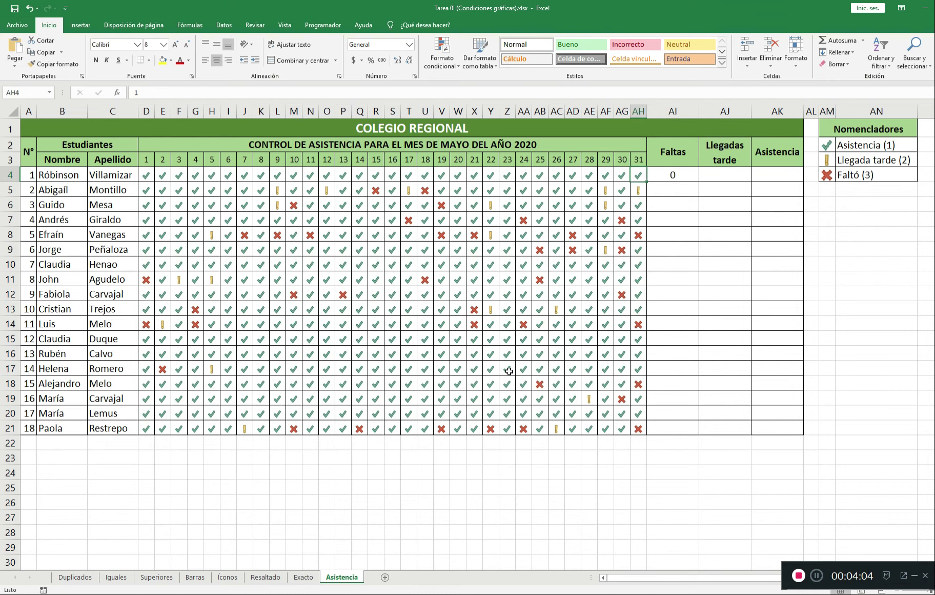
key(ctrl+shift+Up)
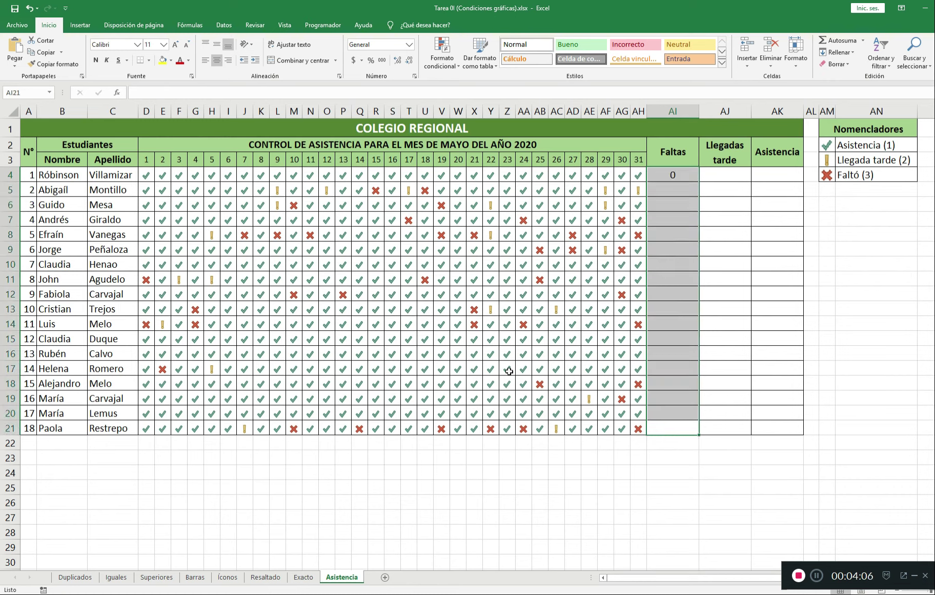
key(ctrl+d)
- Count the first student's late arrivals under Llegadas tarde in AJ4 with =CONTAR.SI(D4:AH4;2)
key(ctrl+Up)
key(Right)
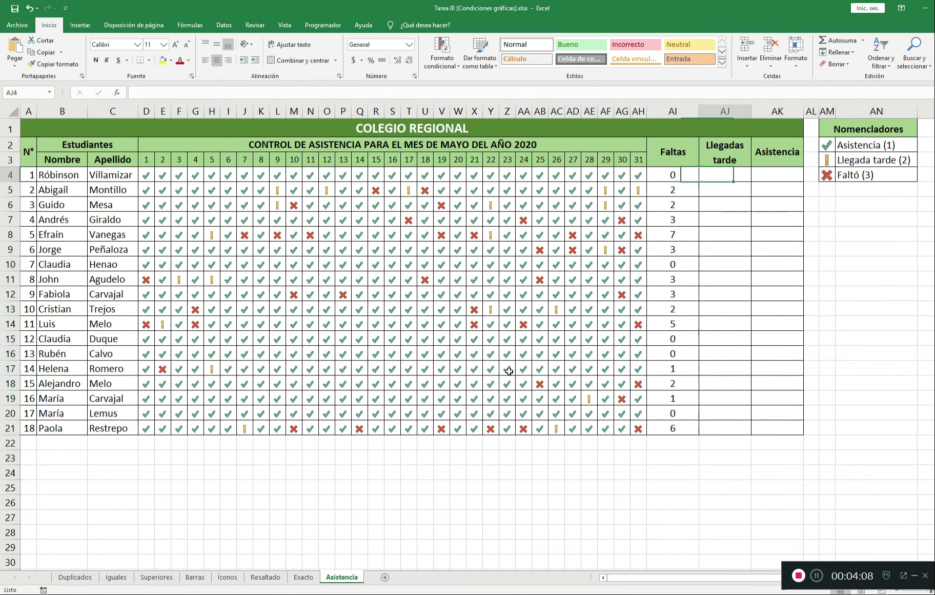
text(=CONT)
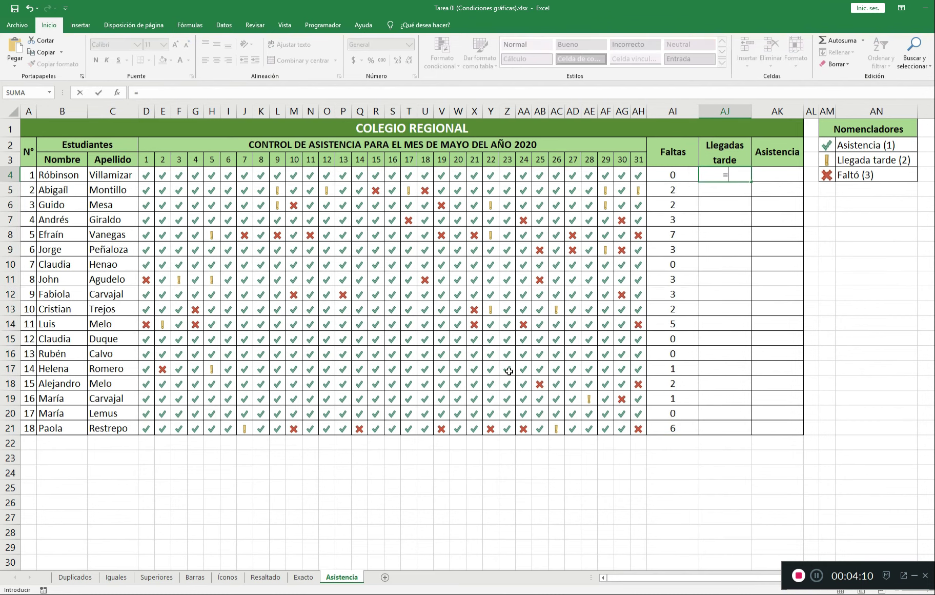
key(Down)
key(Down)
key(Tab)
key(Left)
key(Left)
key(ctrl+shift+Left)
key(shift+Right)
key(shift+Right)
key(shift+Right)
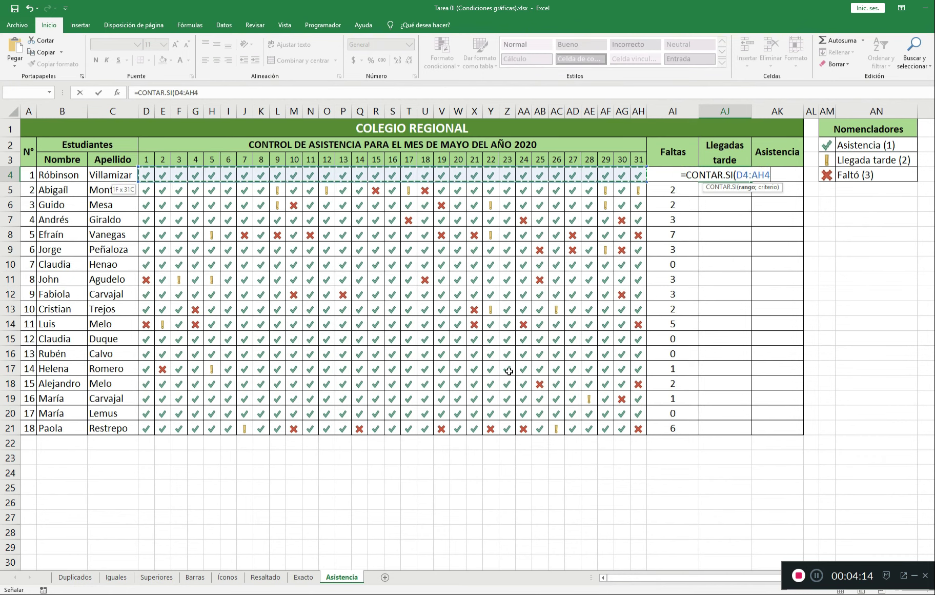
text(;2)
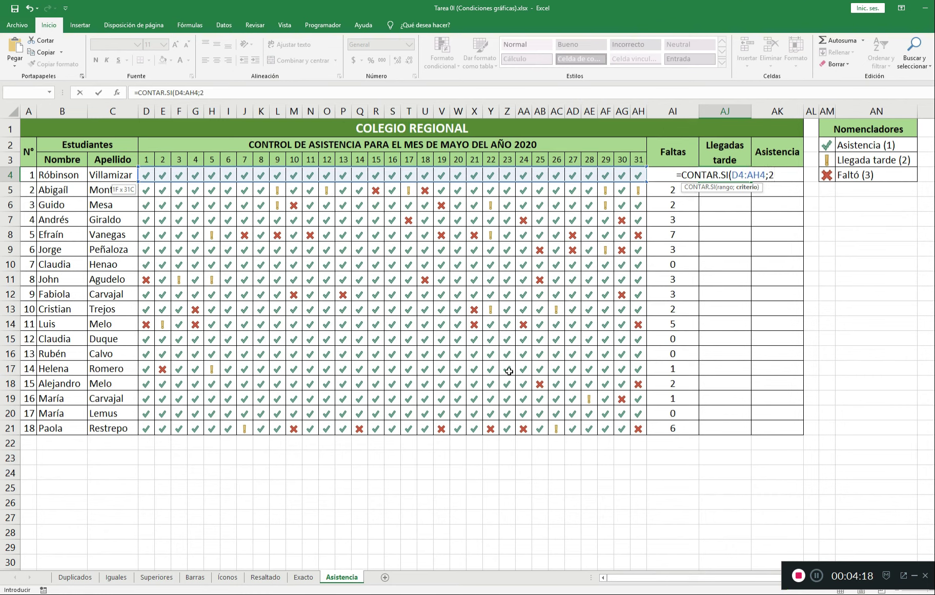
text())
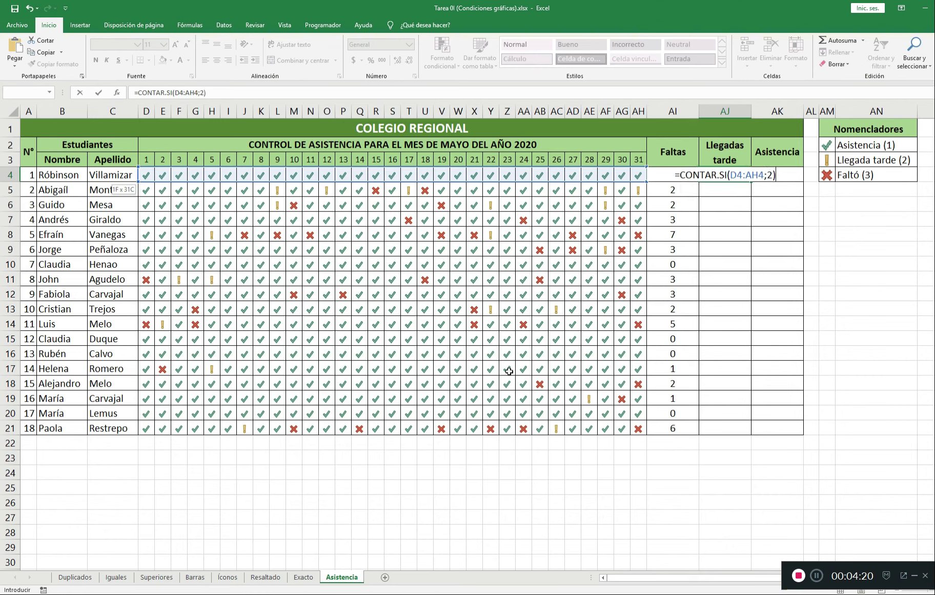
key(Return)
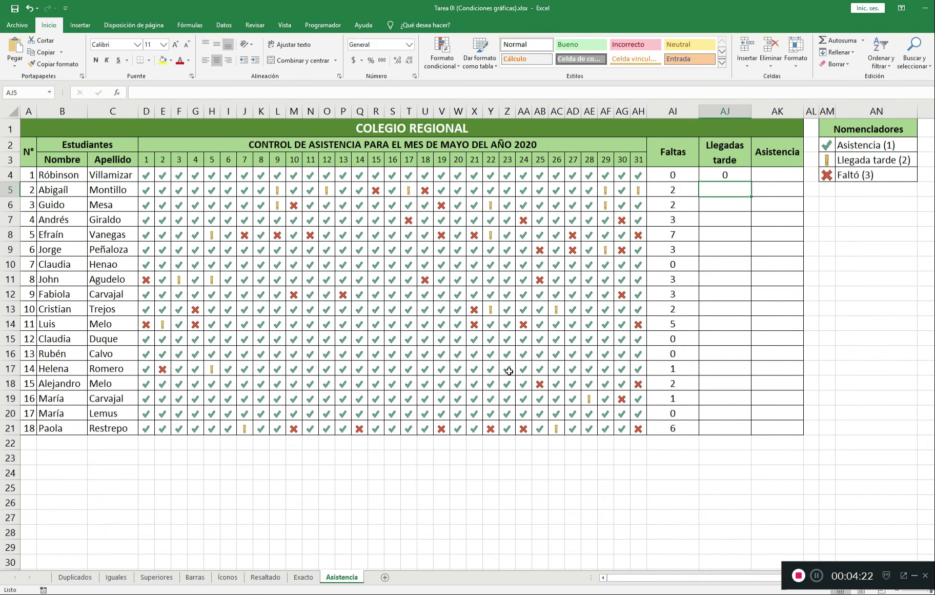
- Fill the Llegadas tarde formula from AJ4 down through AJ21
key(Left)
key(ctrl+Down)
key(Right)
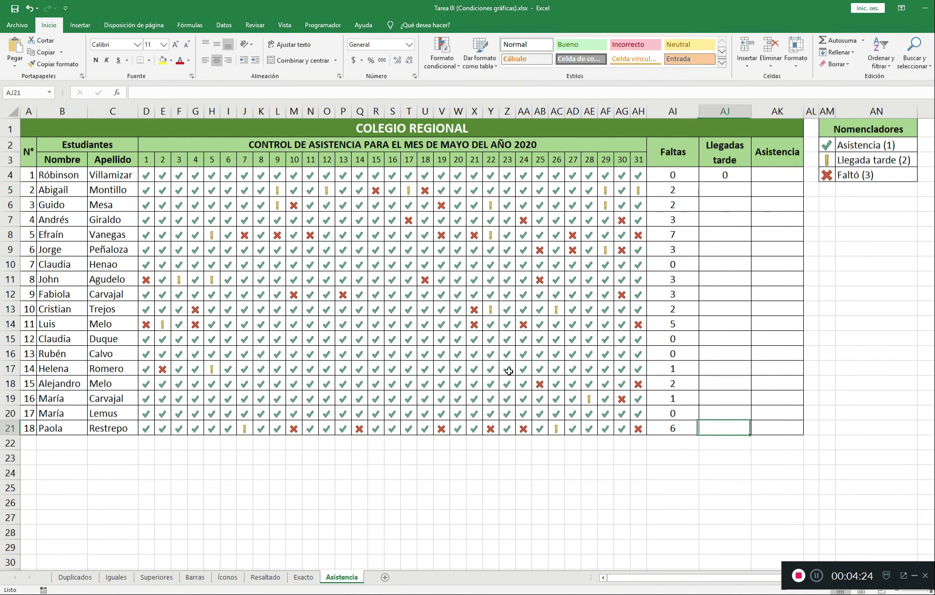
key(ctrl+shift+Up)
key(ctrl+d)
- Start the first student's Asistencia formula in AK4 by counting on-time attendances with =CONTAR.SI(D4:AH4;1)
key(ctrl+Up)
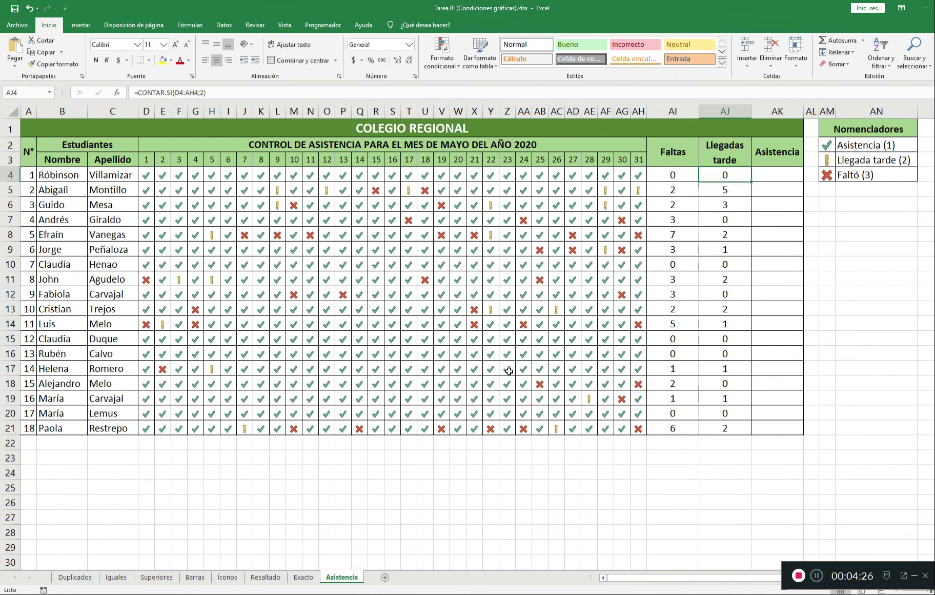
key(Right)
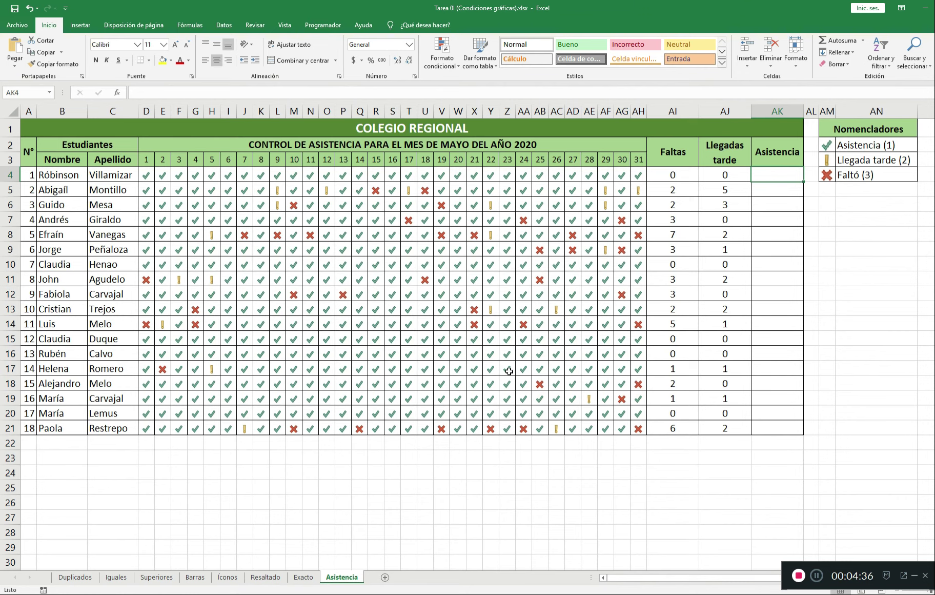
text(=CON)
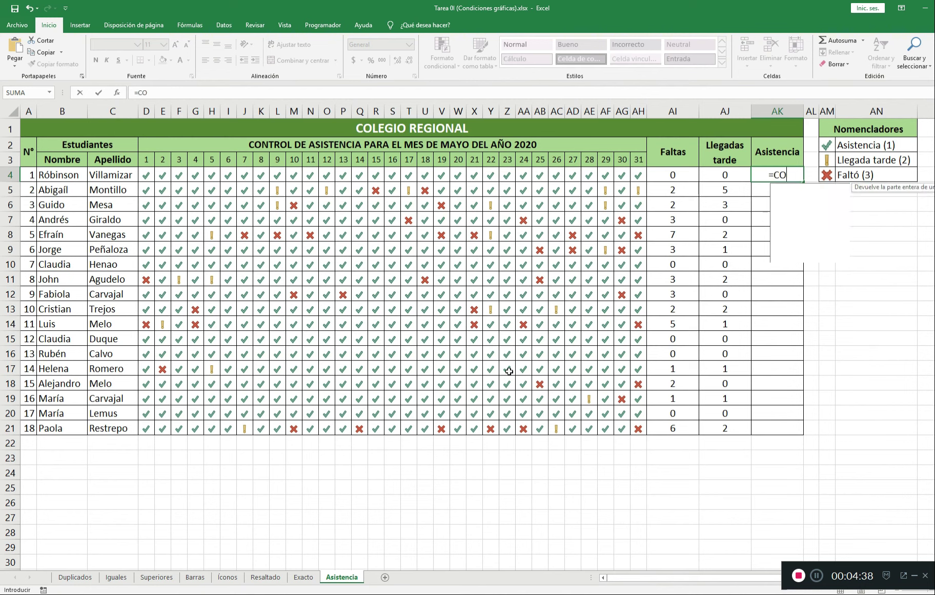
key(Down)
key(Down)
key(Down)
key(Down)
key(Tab)
key(Left)
key(Left)
key(Left)
key(ctrl+shift+Left)
key(shift+Right)
key(shift+Right)
key(shift+Right)
key(shift+Right)
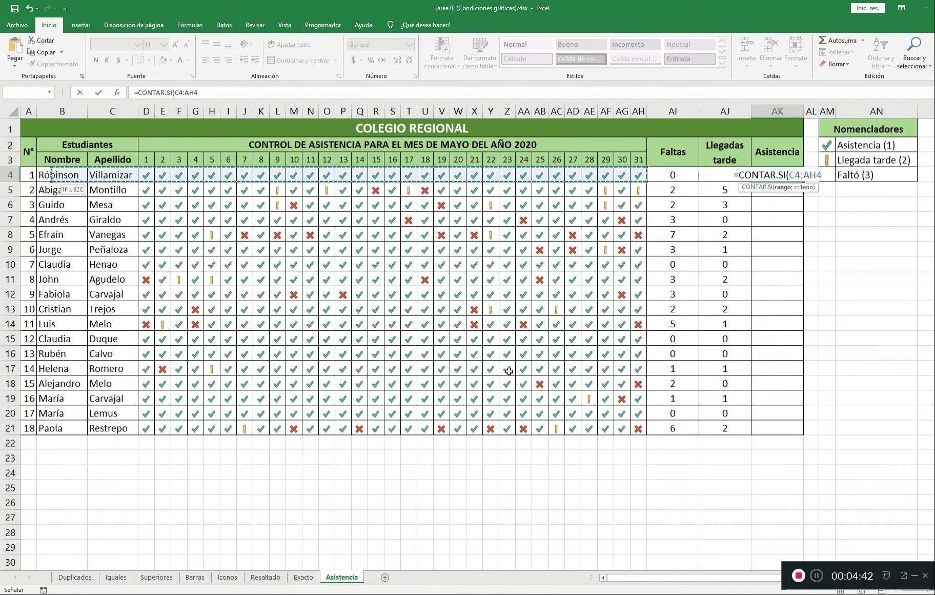
key(shift+Left)
text(;1))
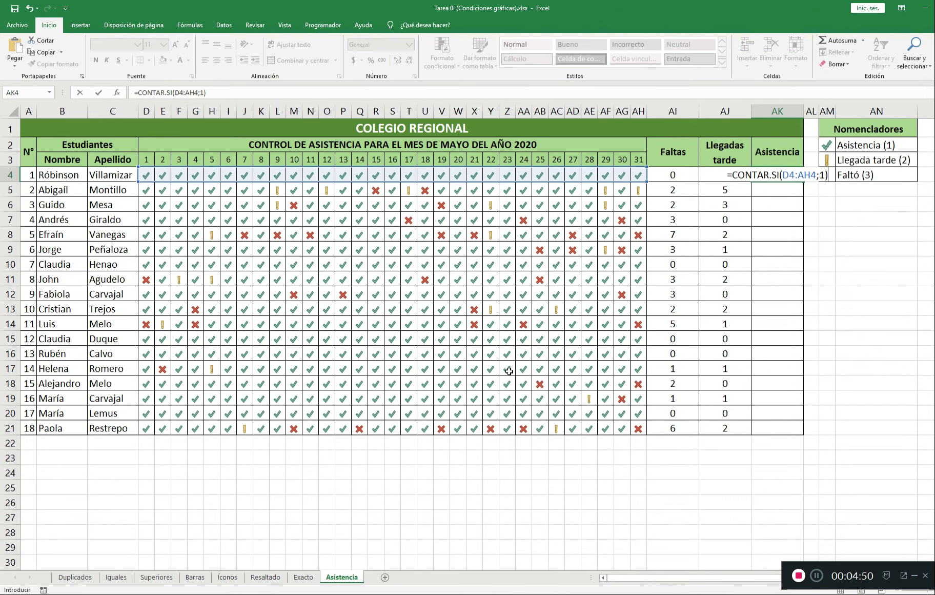
- Add the late arrivals to the AK4 formula by appending +CONTAR.SI(D4:AH4;2) and enter it
text(+)
text(CON)
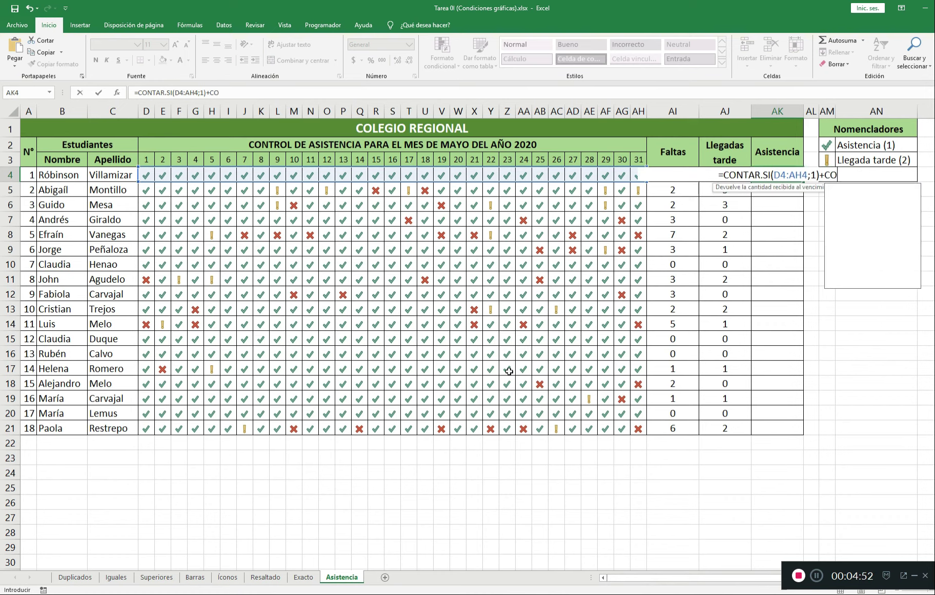
key(Down)
key(Down)
key(Down)
key(Down)
key(Tab)
key(Left)
key(Left)
key(Left)
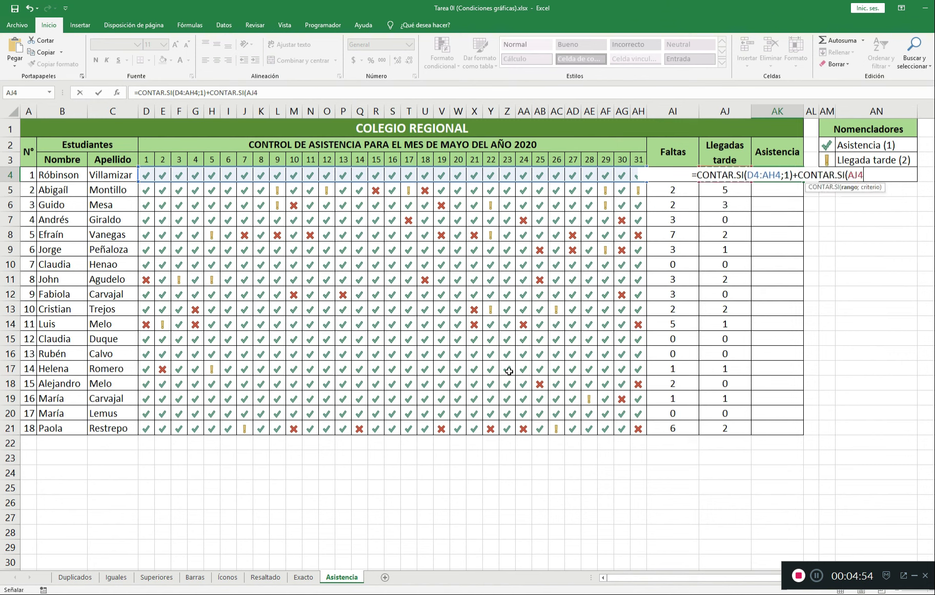
key(shift+Right)
key(shift+Right)
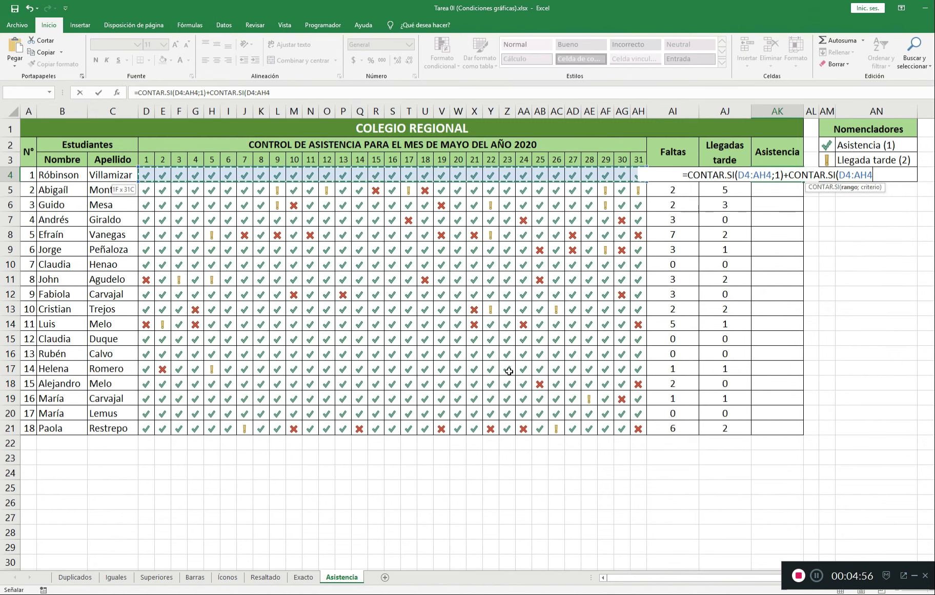
text(;2)
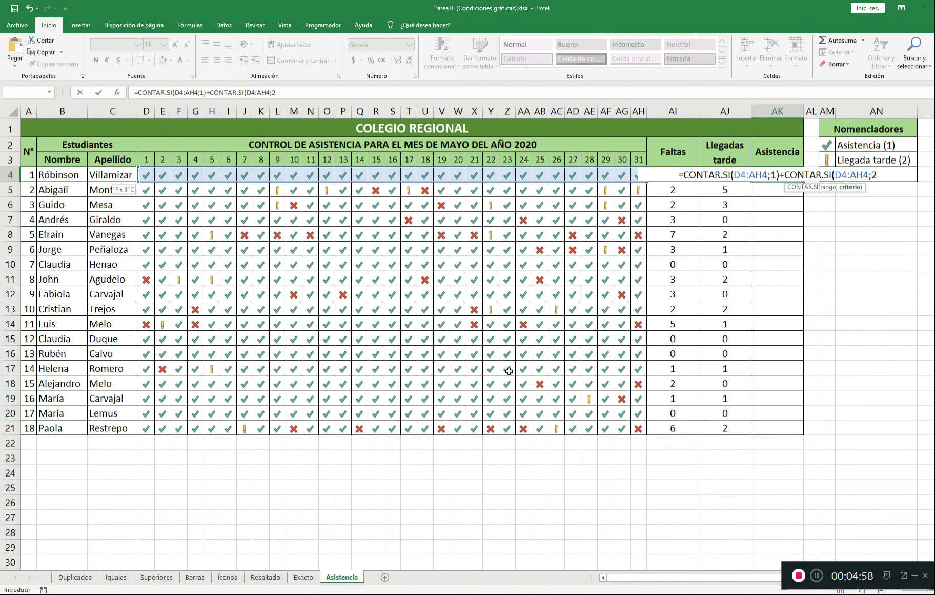
text())
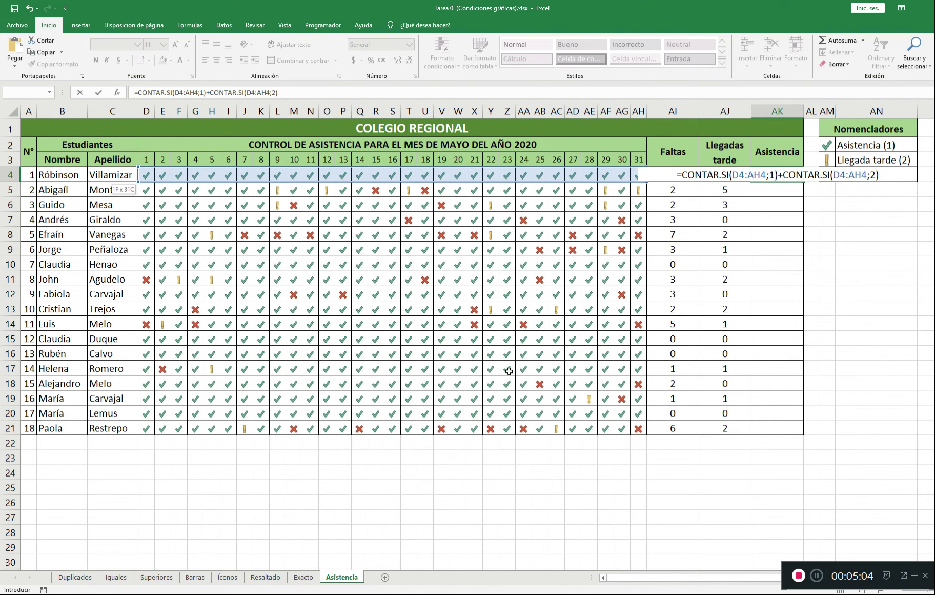
key(Return)
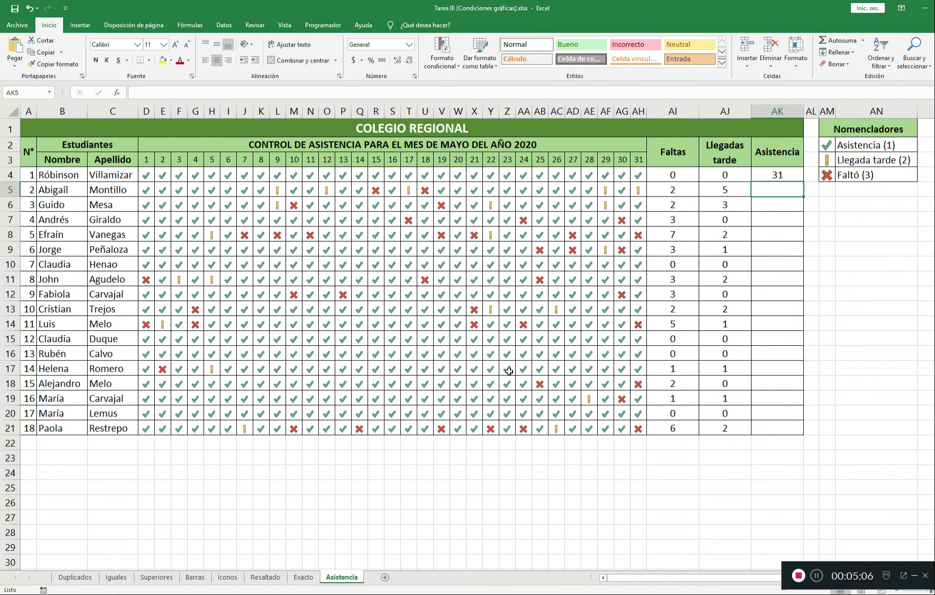
- Fill the Asistencia formula from AK4 down through AK21
key(Left)
key(ctrl+Down)
key(Right)
key(ctrl+shift+Up)
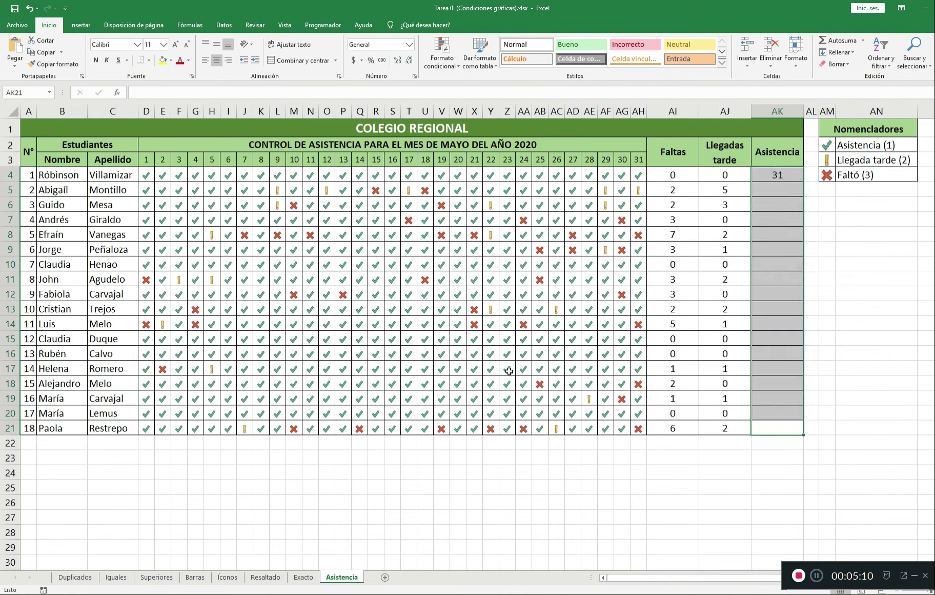
key(ctrl+v)
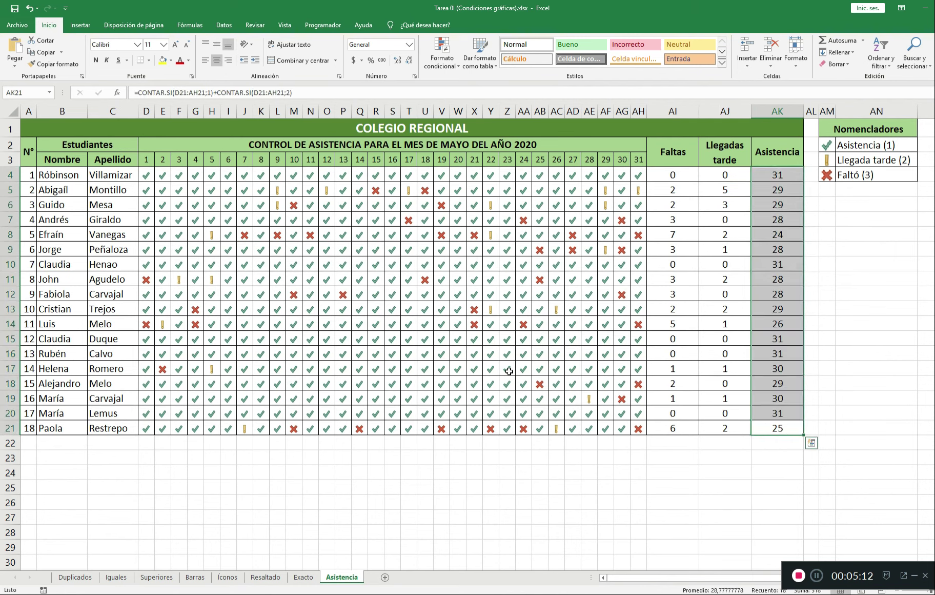
- Clear all the daily attendance marks in D4:AH21
key(ctrl+Home)
key(Down)
key(Right)
key(Down)
key(Right)
key(Right)
key(Down)
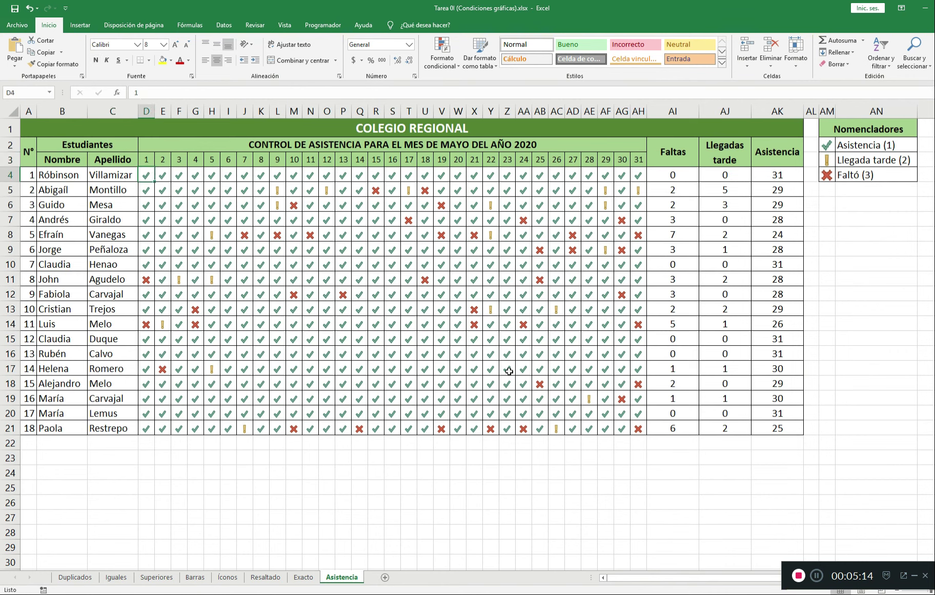
key(ctrl+shift+Right)
key(shift+Left)
key(shift+Left)
key(shift+Left)
key(ctrl+shift+Down)
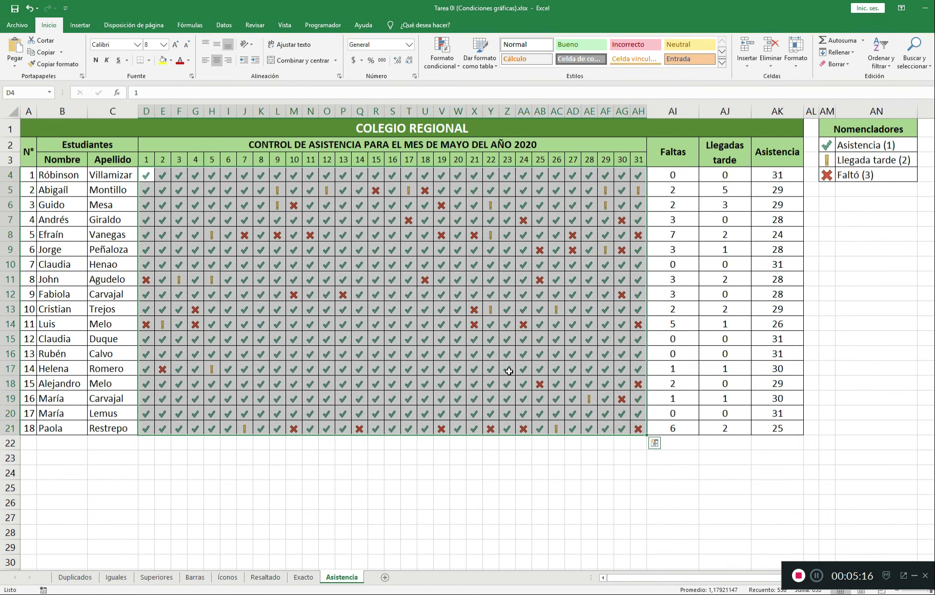
key(Delete)
key(shift+BackSpace)
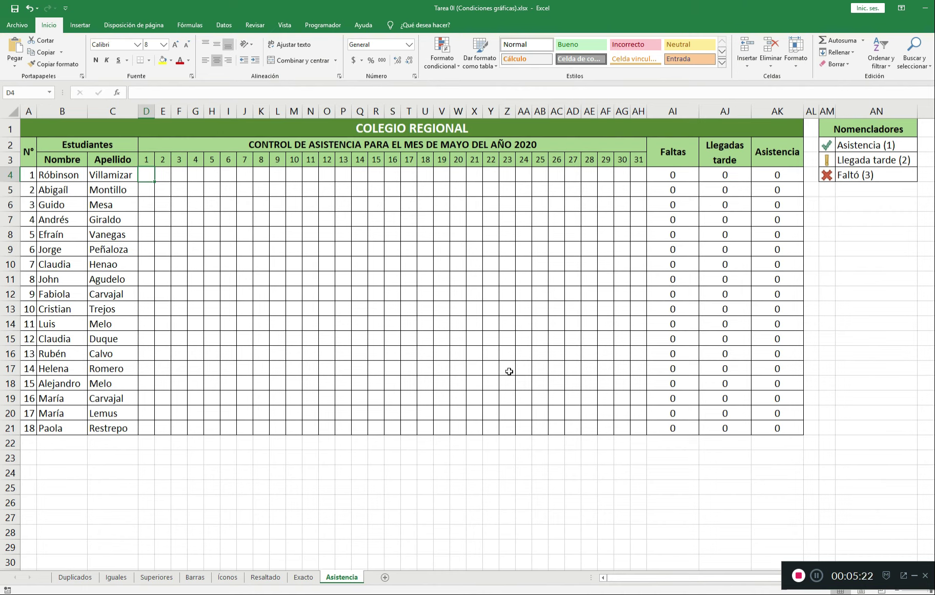
- Test the icons and totals by entering the codes 1, 1, 3 and 2 for day 1 in D4:D7
text(1)
key(Return)
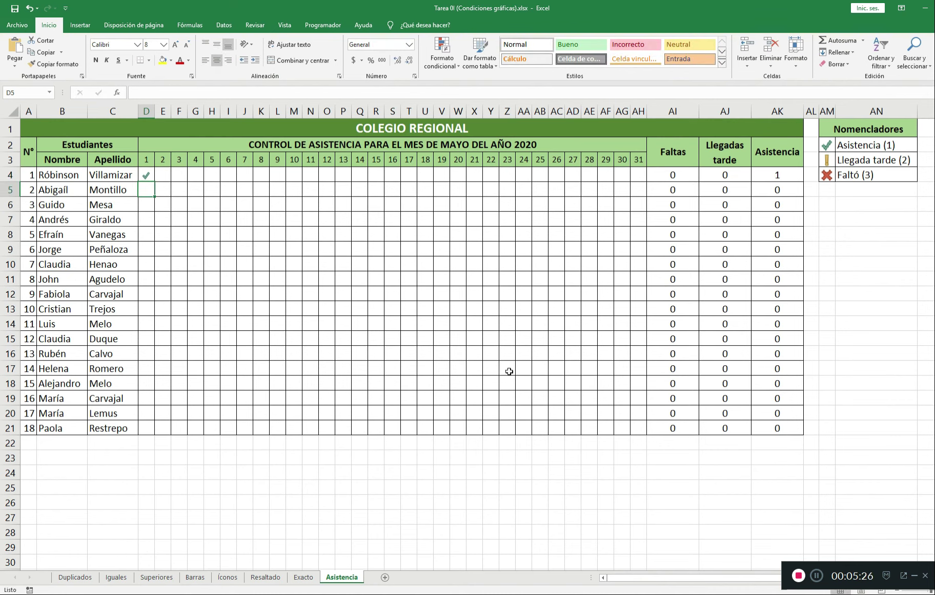
text(1)
key(Return)
text(3)
key(Return)
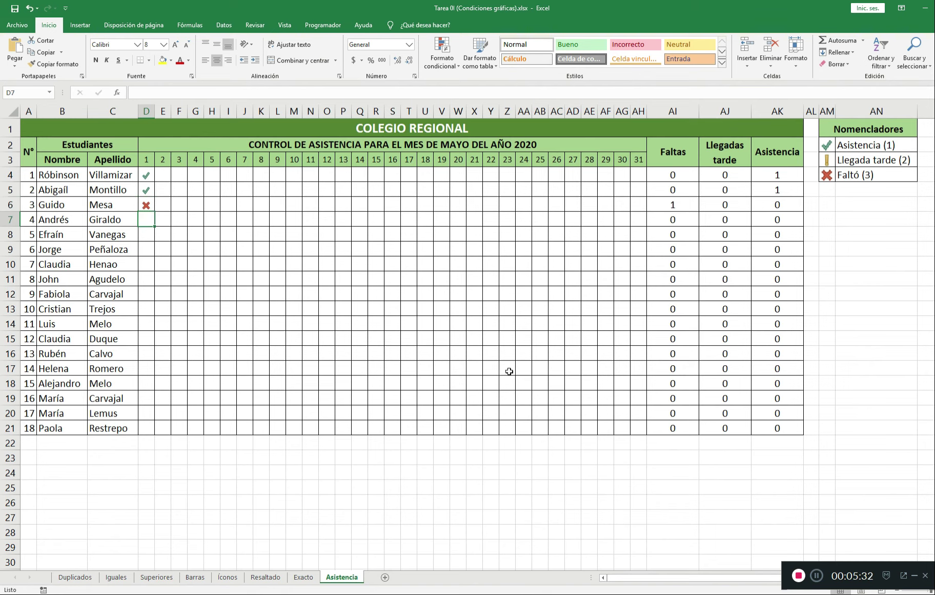
text(2)
key(Return)
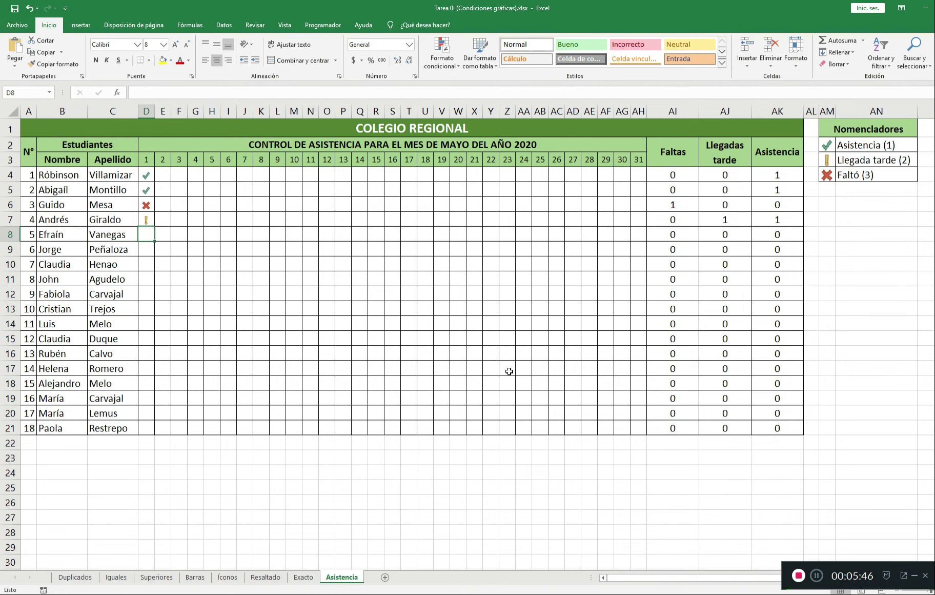
- Try codes outside the legend for day 1 by entering 4 in D8 and 10 in D9
text(4)
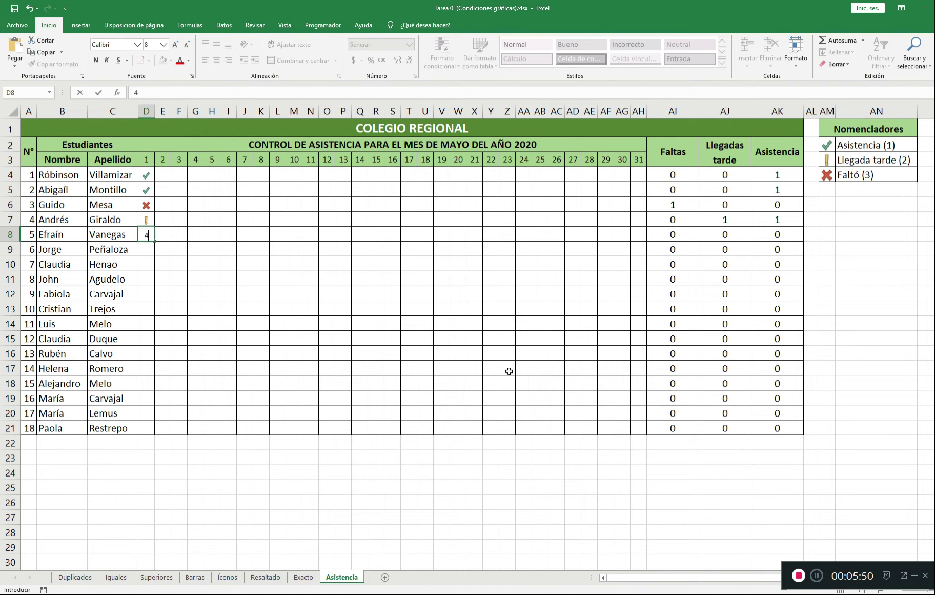
key(Return)
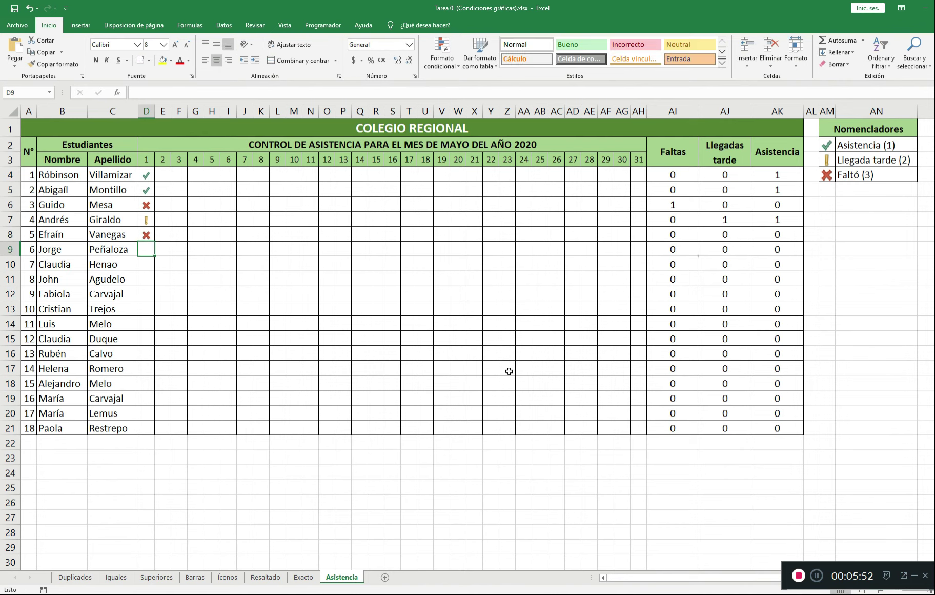
text(3)
key(Return)
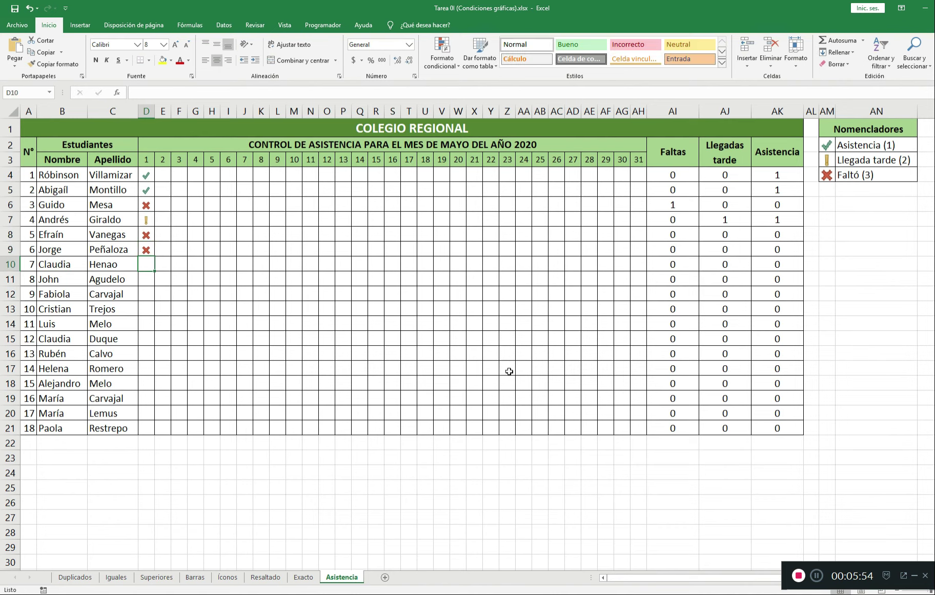
- Clear the test codes from D4:D9
key(Up)
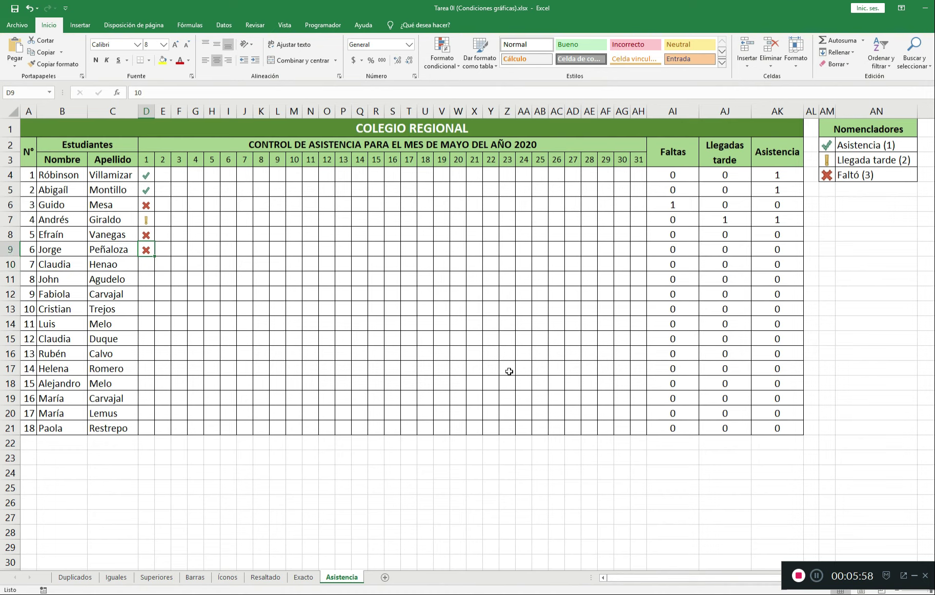
key(shift+Up)
key(shift+Up)
key(shift+Up)
key(shift+Up)
key(shift+Up)
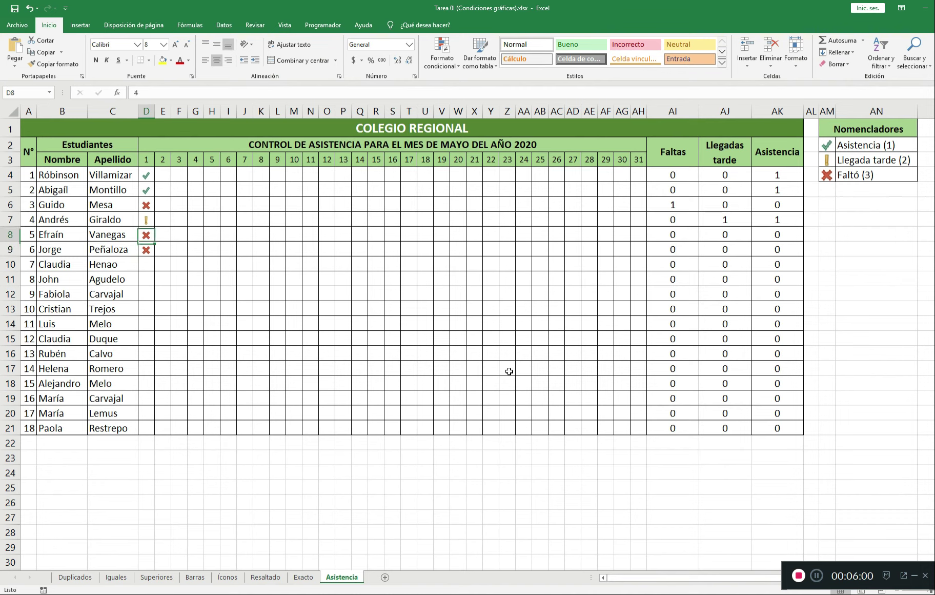
key(Delete)
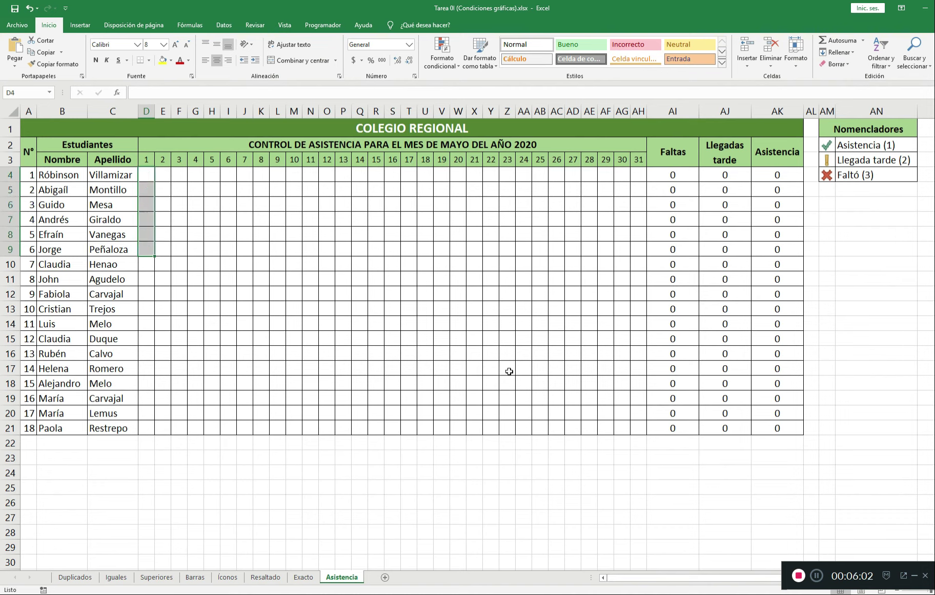
- Set up a data validation rule on the attendance grid D4:AH21 that allows only whole numbers (Número entero)
key(Left)
key(ctrl+Down)
key(Right)
key(ctrl+shift+Right)
key(shift+Left)
key(ctrl+shift+Up)
key(shift+Down)
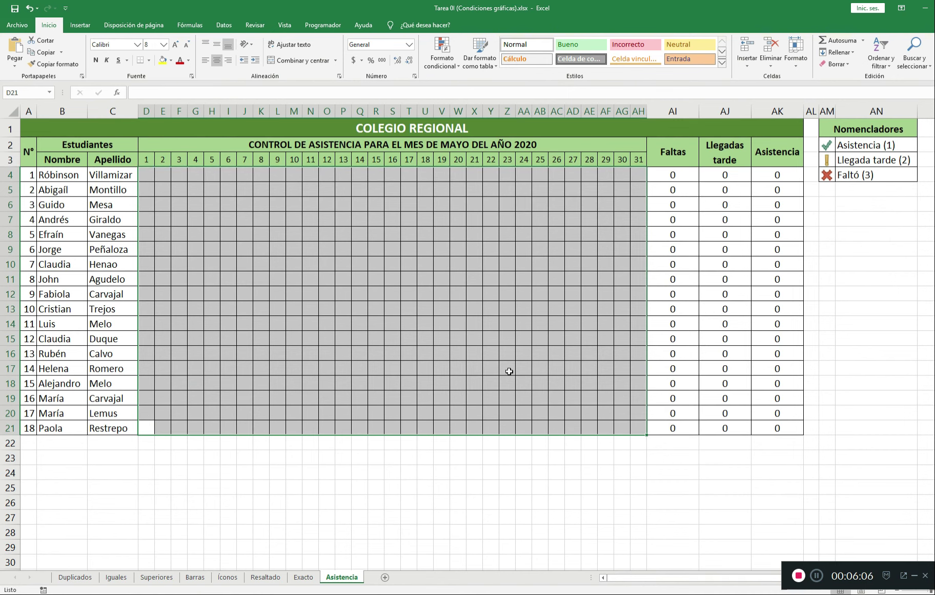
click(224, 25)
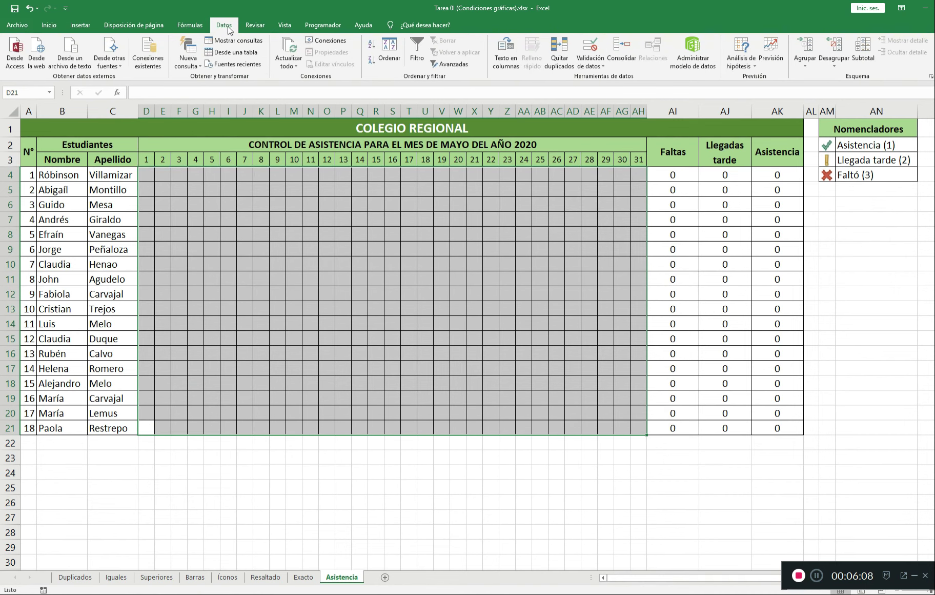
click(600, 67)
click(603, 77)
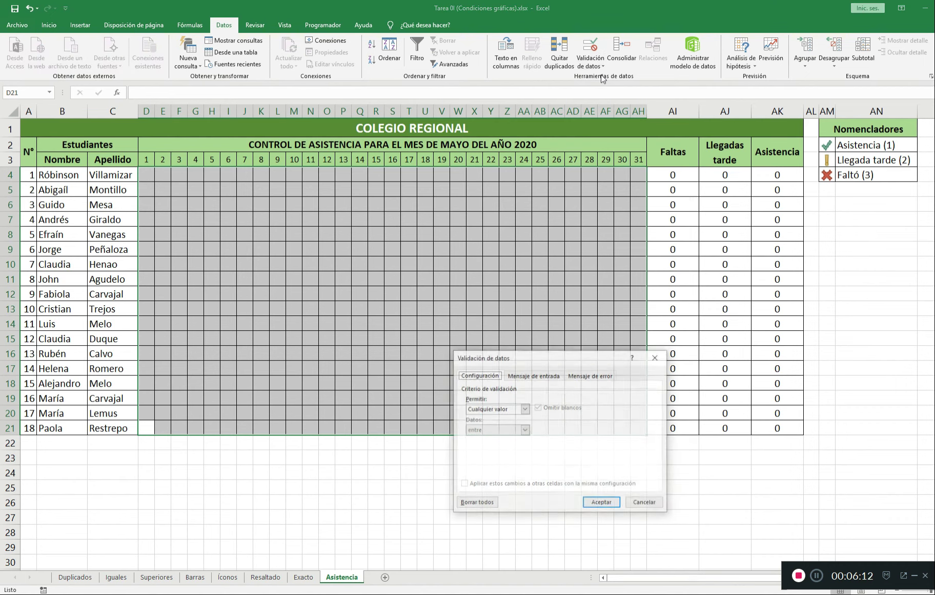
drag(541, 357, 513, 343)
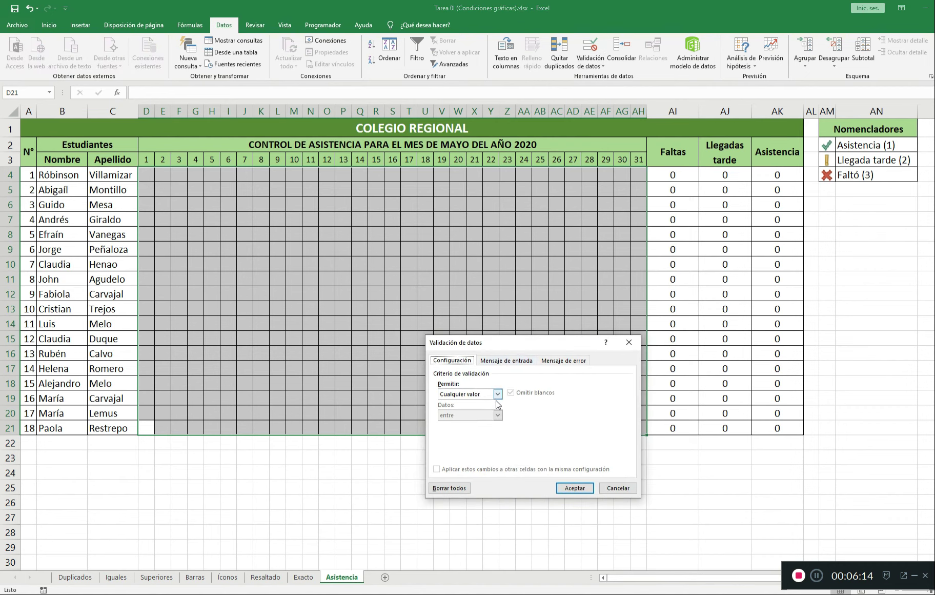
click(498, 394)
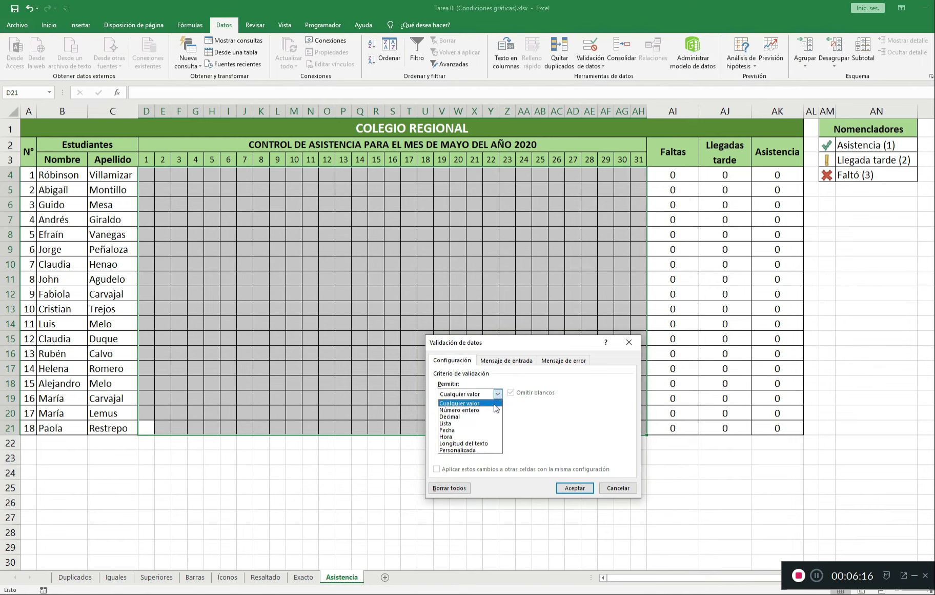
click(491, 410)
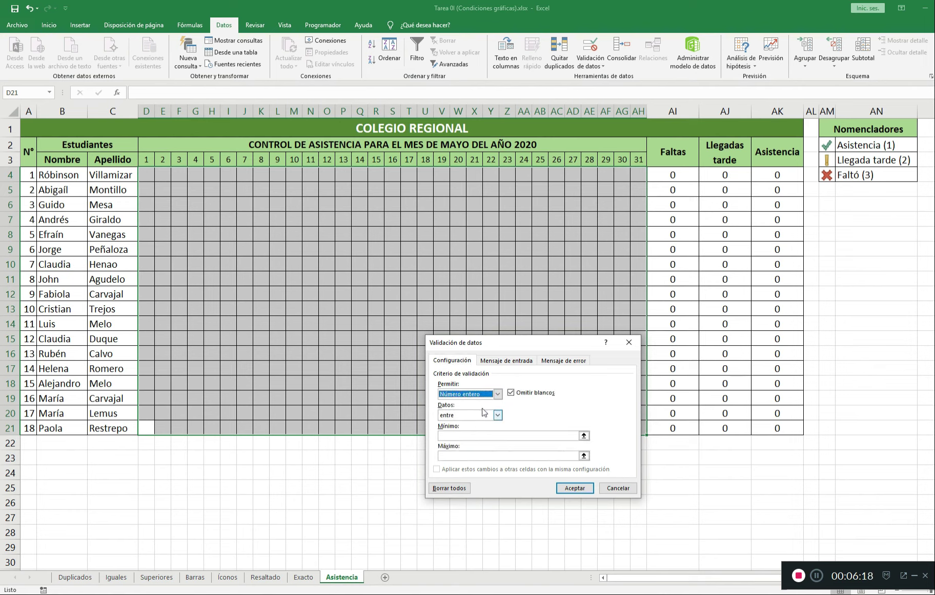
- Set the validation rule's minimum to 1 and its maximum to 3
click(472, 435)
text(1)
click(473, 455)
text(3)
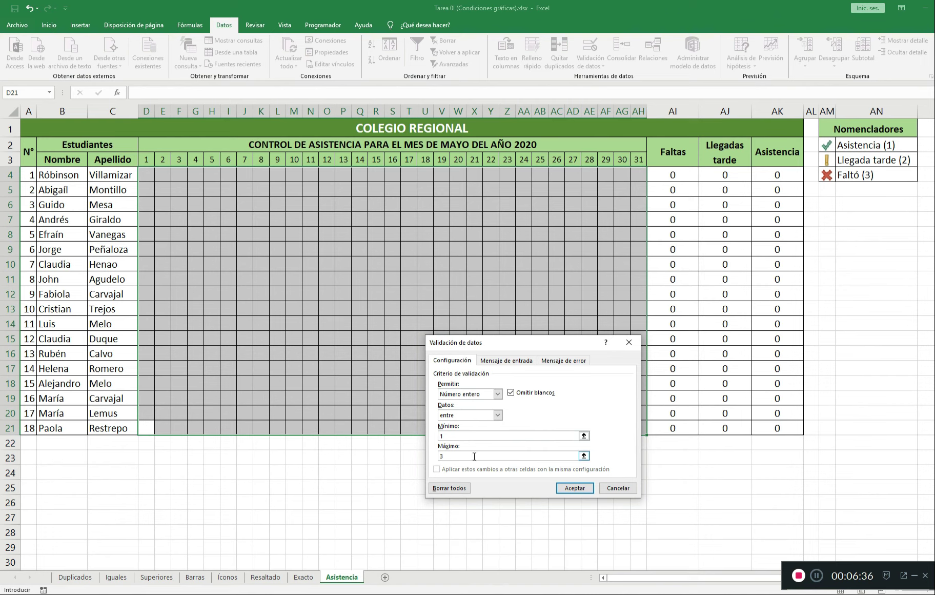
- Give the validation rule's error alert the title "FUERA DE RANGO", keeping the Alto style
click(563, 362)
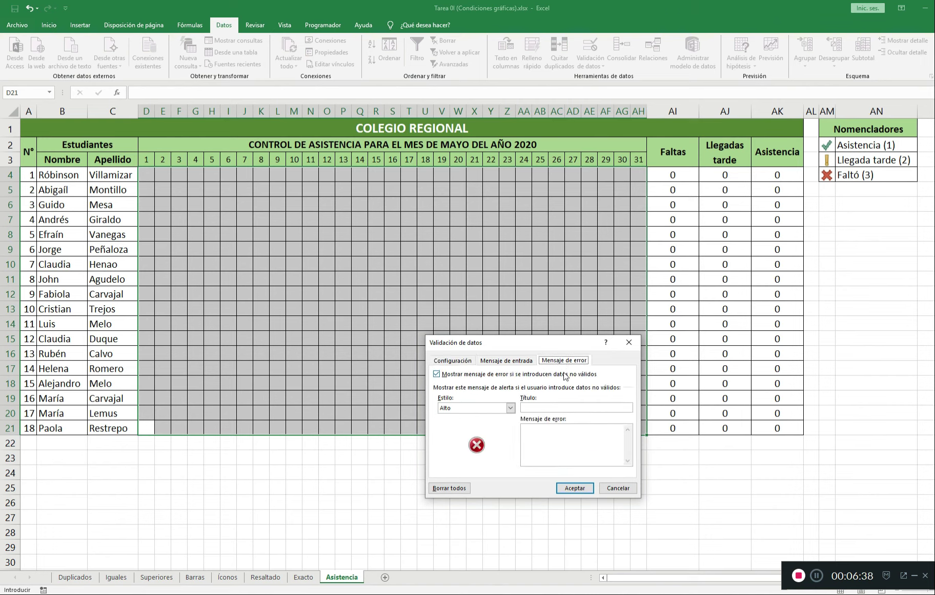
click(568, 408)
text(FUERA DE RANGO)
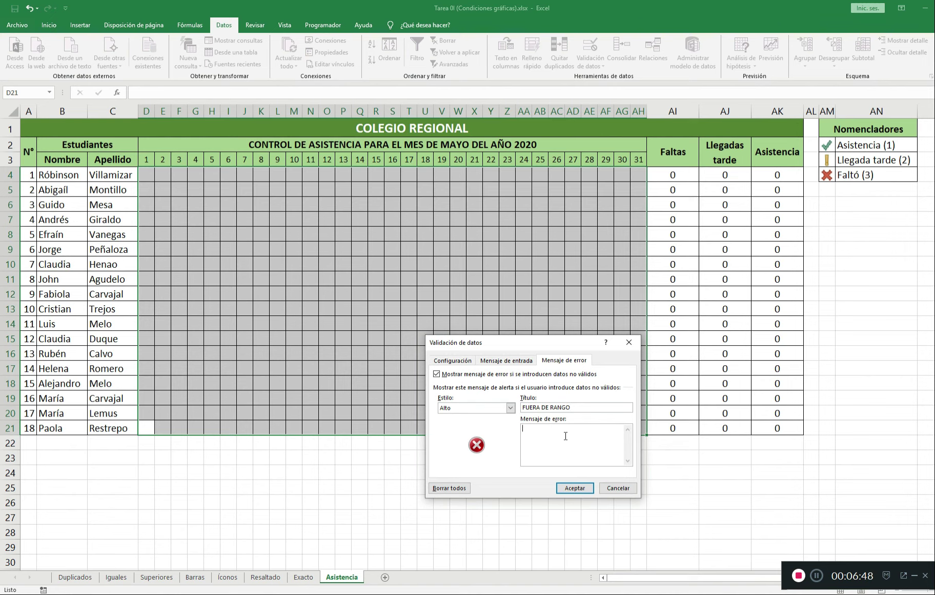
- Set the error message to "Escriba un número entre 1 y 3." with lines "1 = Asistencia", "2 = Llegada tarde" and "3 = Falta", and apply the rule
text(Escriba un número entre 1 y 3. 1 = Asistencia 2 = Llegada tarde 3)
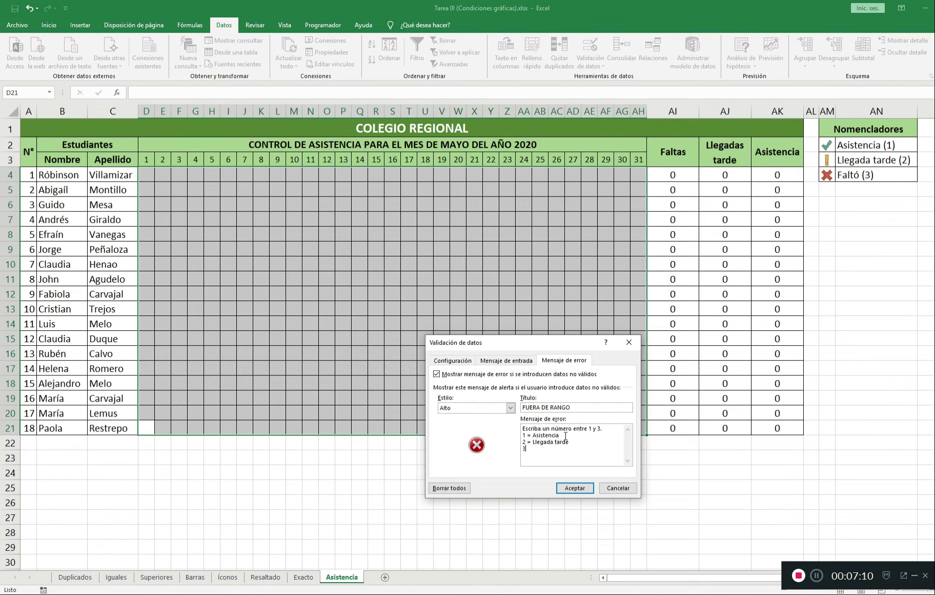
text( = Falta)
click(579, 488)
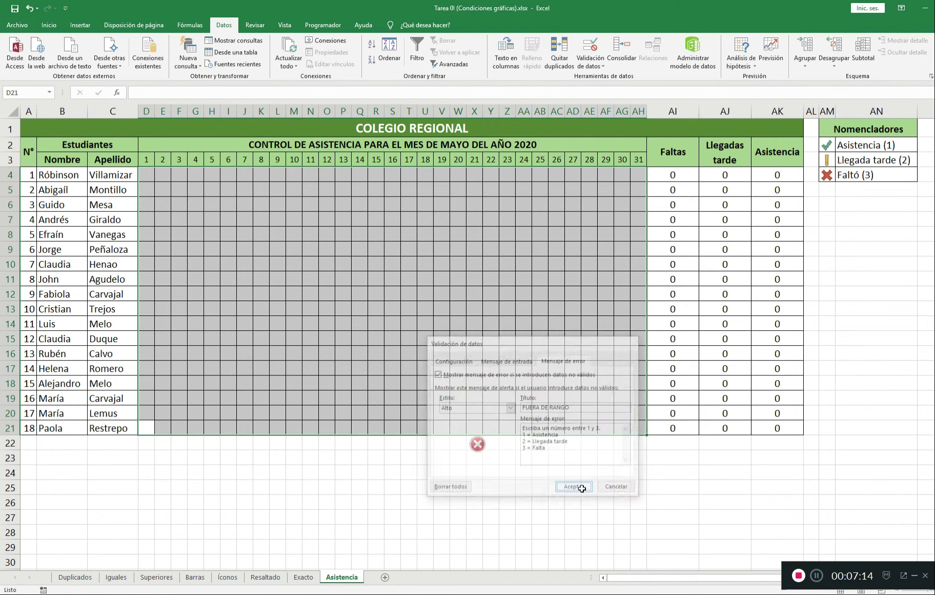
- Enter attendance codes 1, 1, 2 and 3 for day 1 in cells D4 to D7
click(148, 180)
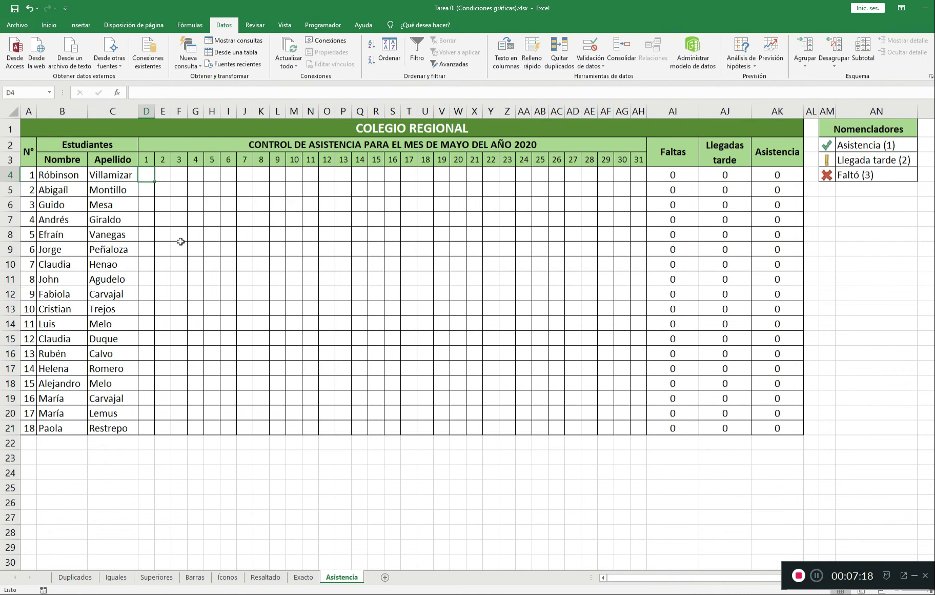
text(1)
key(Return)
text(1)
key(Return)
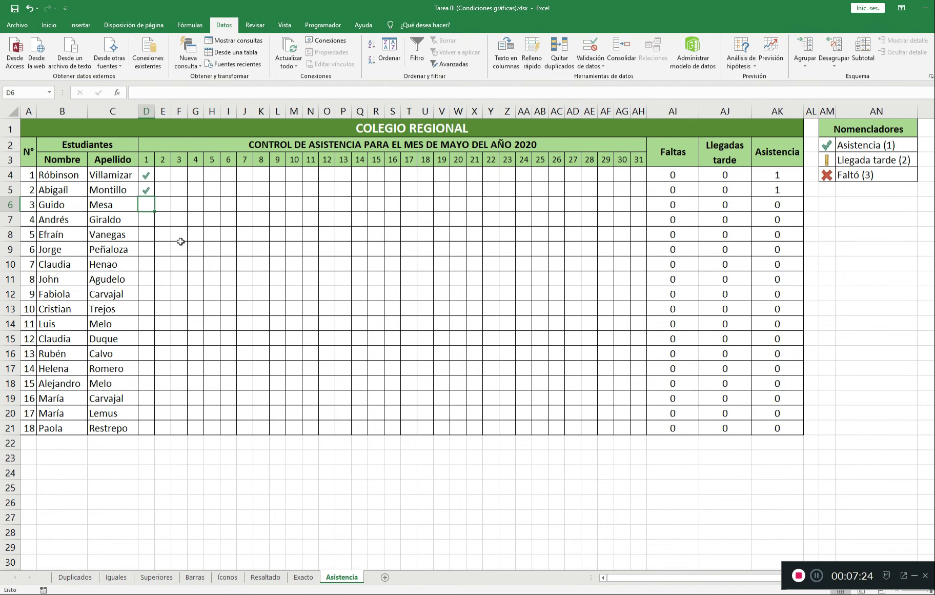
text(2)
key(Return)
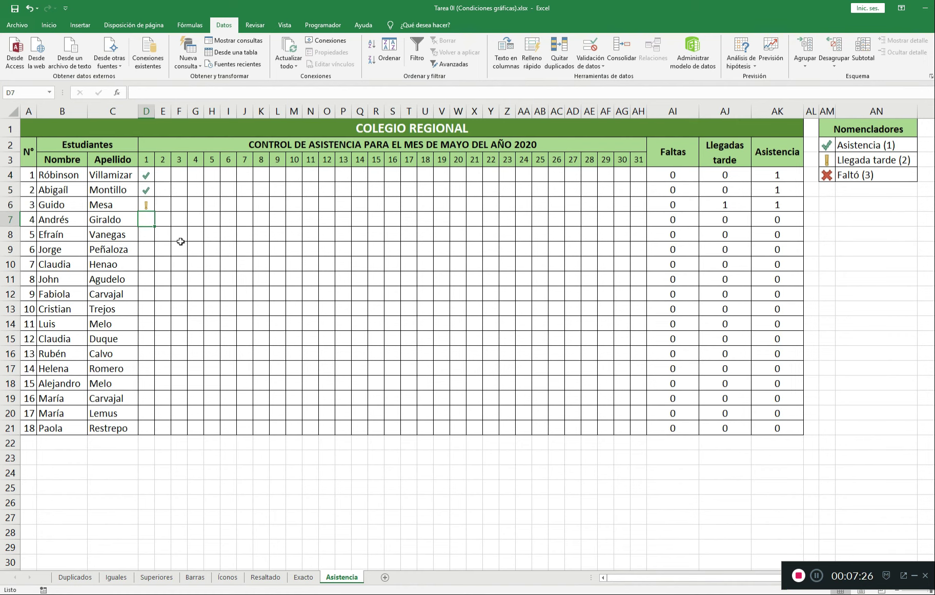
text(3)
key(Return)
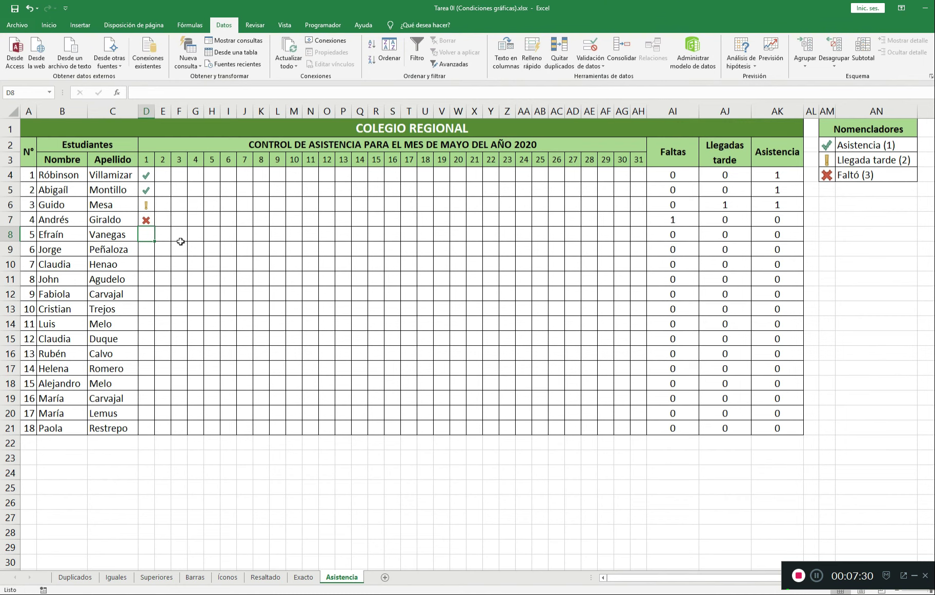
- Test the validation rule by repeatedly trying to enter the out-of-range code 4 in D8
text(4)
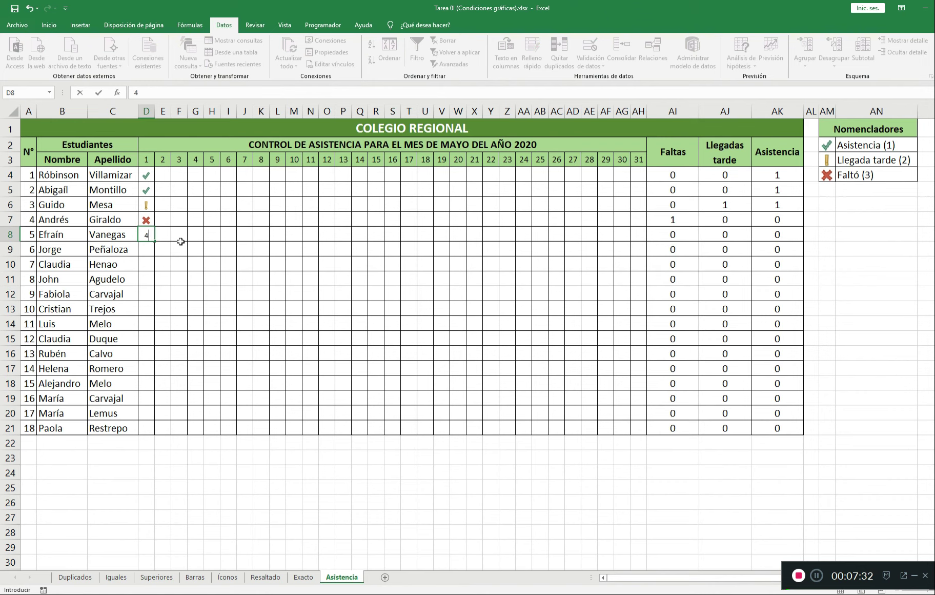
key(Return)
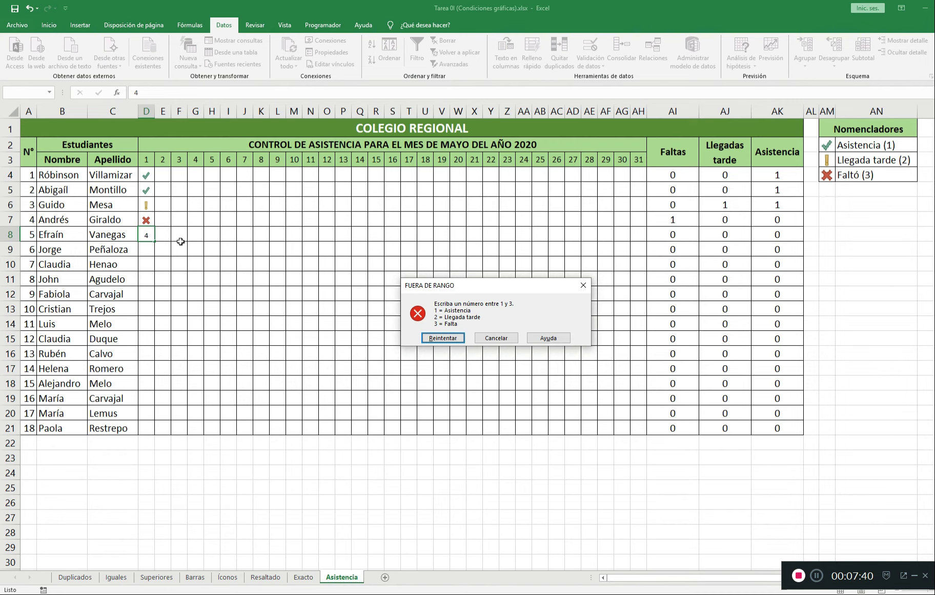
key(Return)
key(Return)
key(Return)
key(Return)
key(Return)
key(Return)
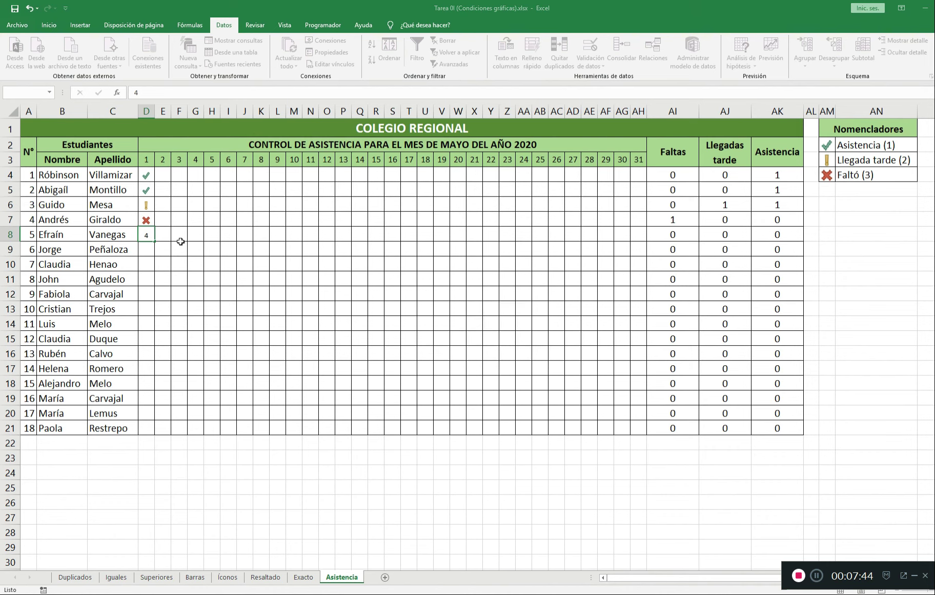
key(Return)
key(Return)
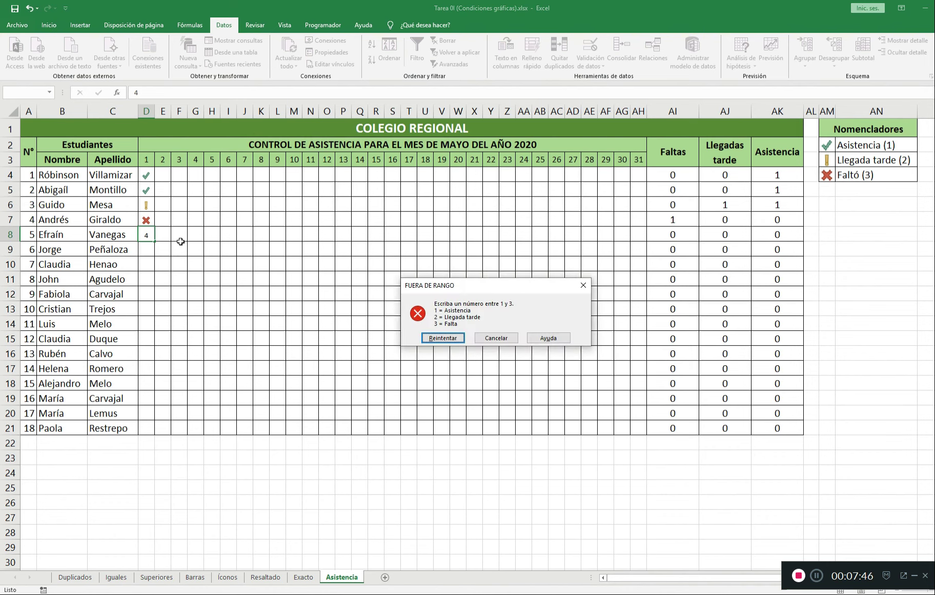
- Cancel the pending entry in D8 and enter code 3 there instead
key(Escape)
text(3)
key(Return)
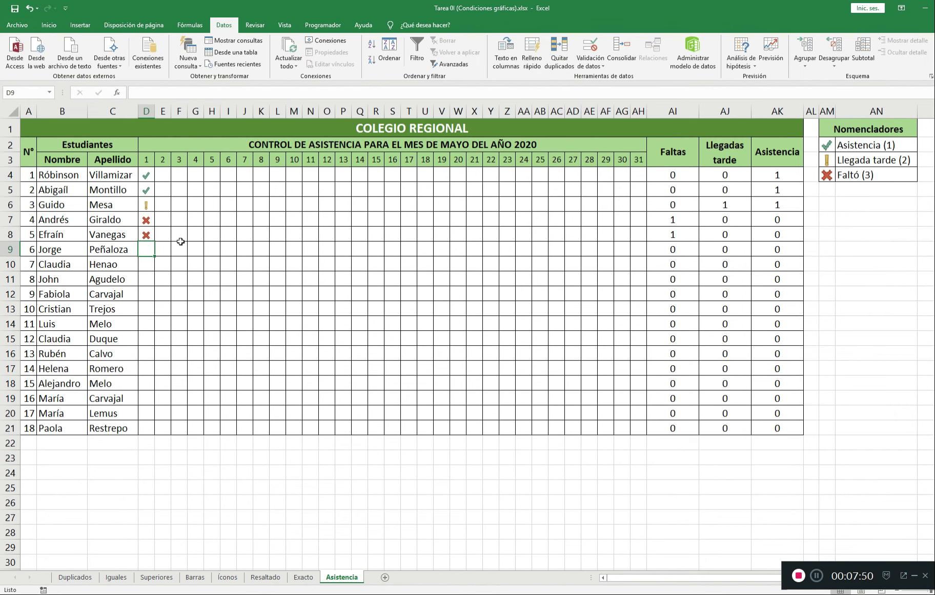